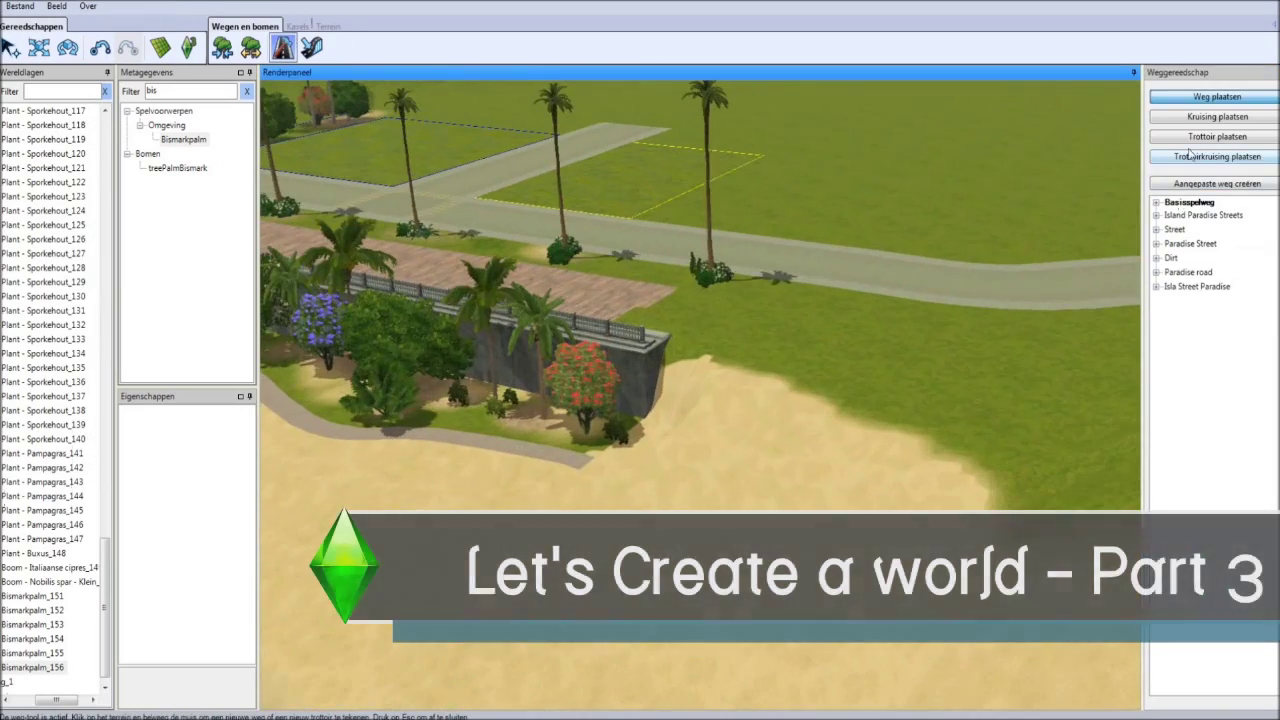
- Lay a curving sidewalk along the beach and plant treeTropical and treeRhododendron beside it
{"action": "left_click", "coordinate": [1190, 139]}
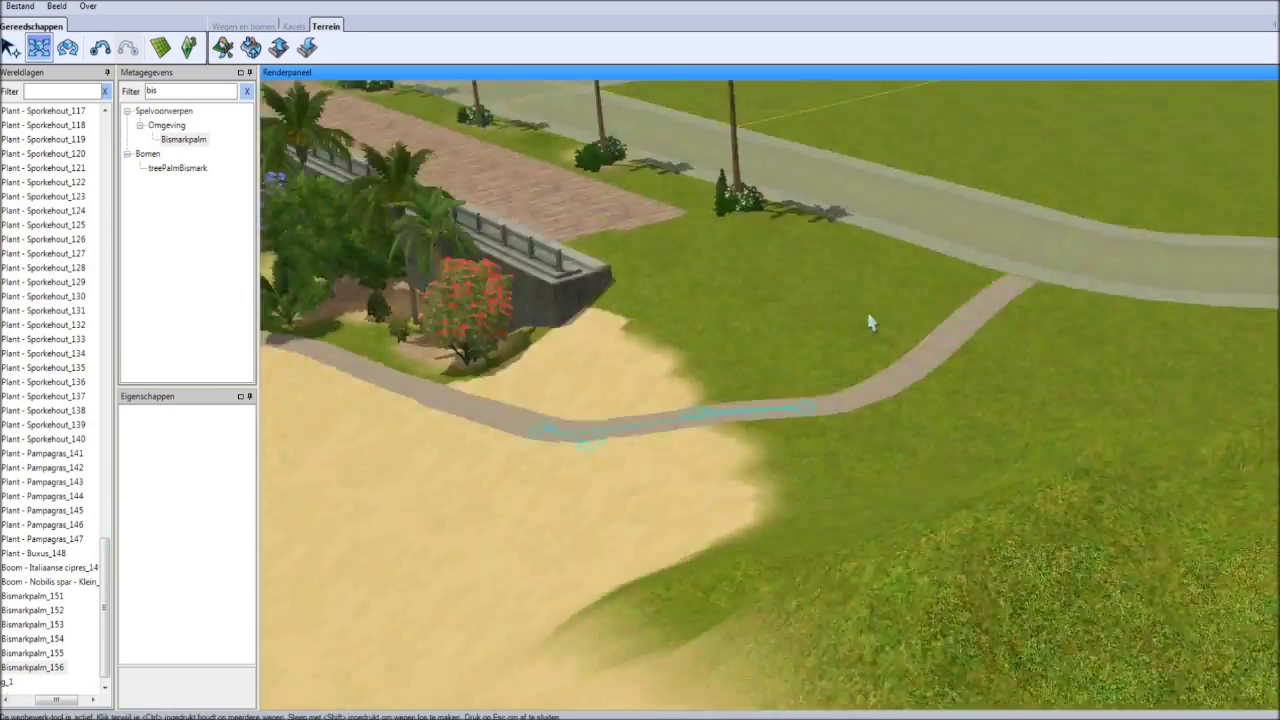
{"action": "middle_click_drag", "start_coordinate": [914, 314], "coordinate": [1183, 330]}
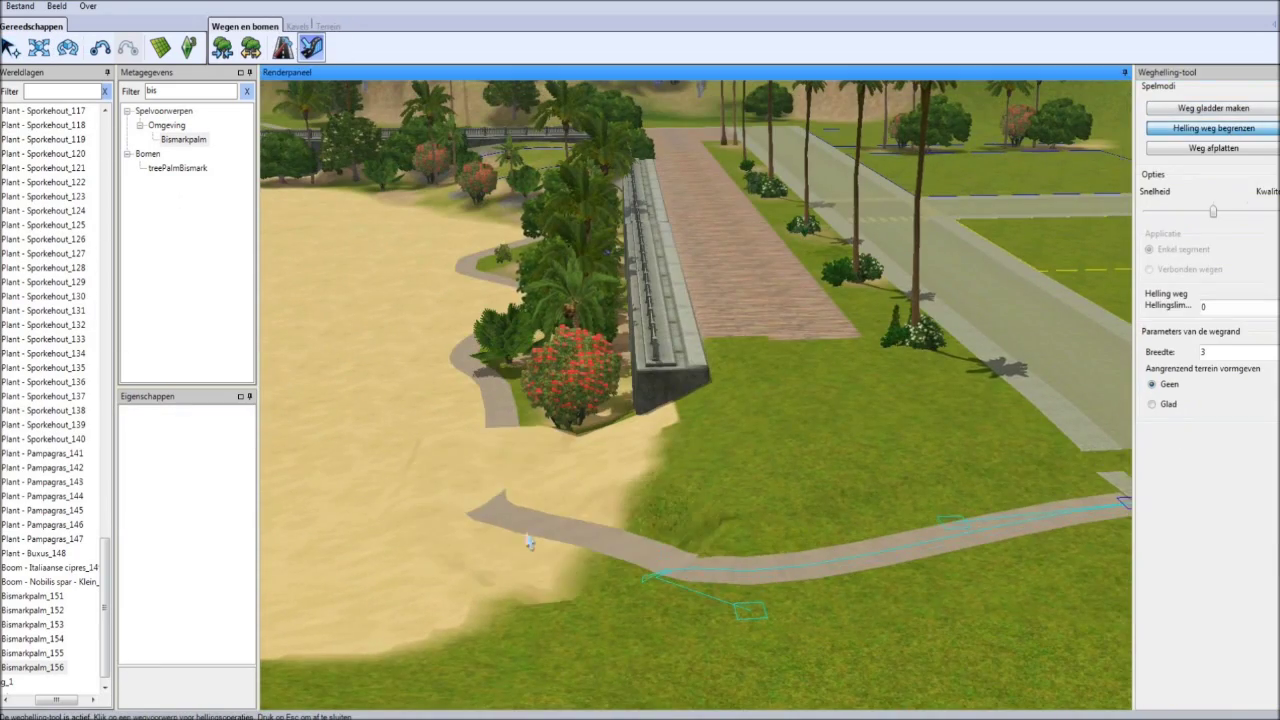
{"action": "left_click", "coordinate": [222, 47]}
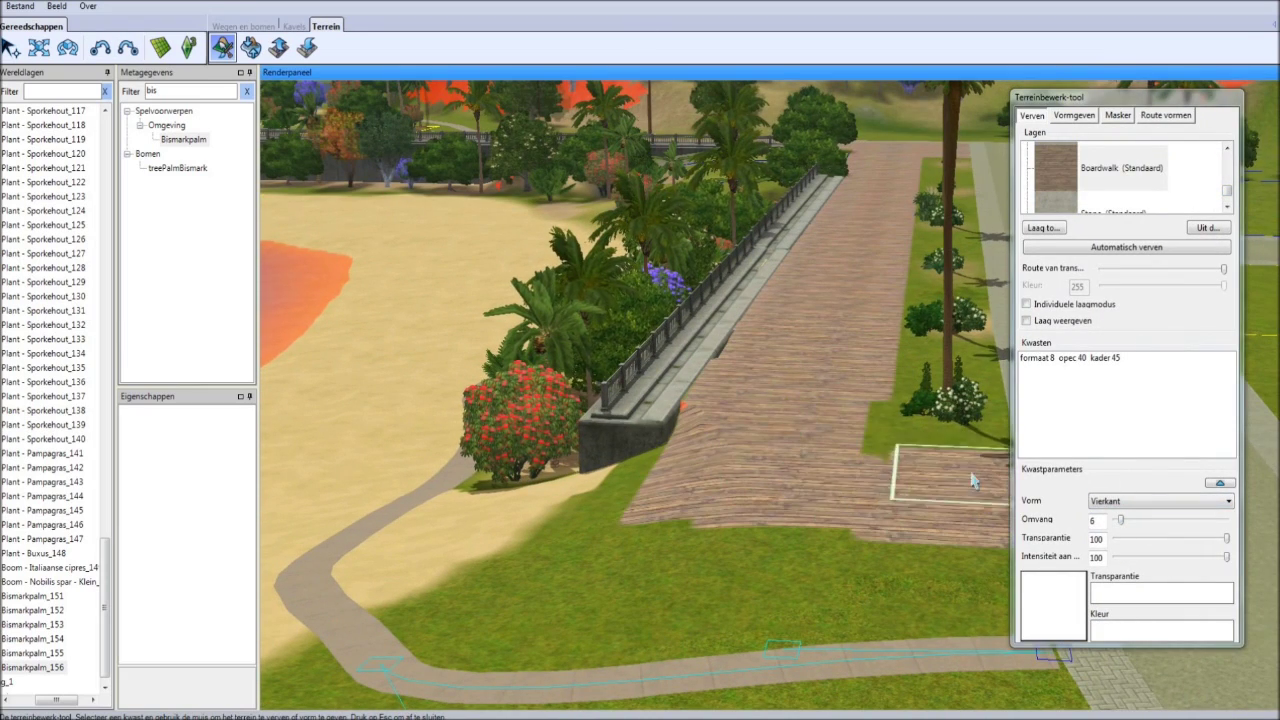
{"action": "left_click", "coordinate": [1074, 115]}
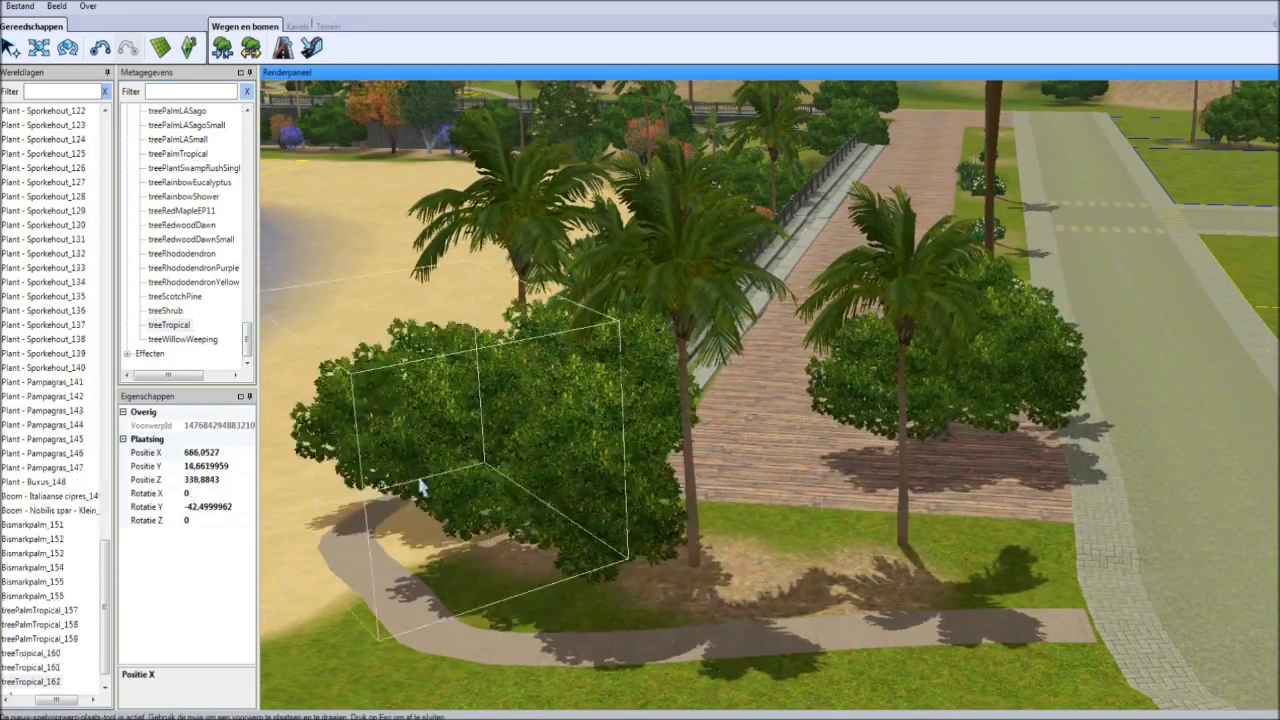
{"action": "key", "text": "Escape"}
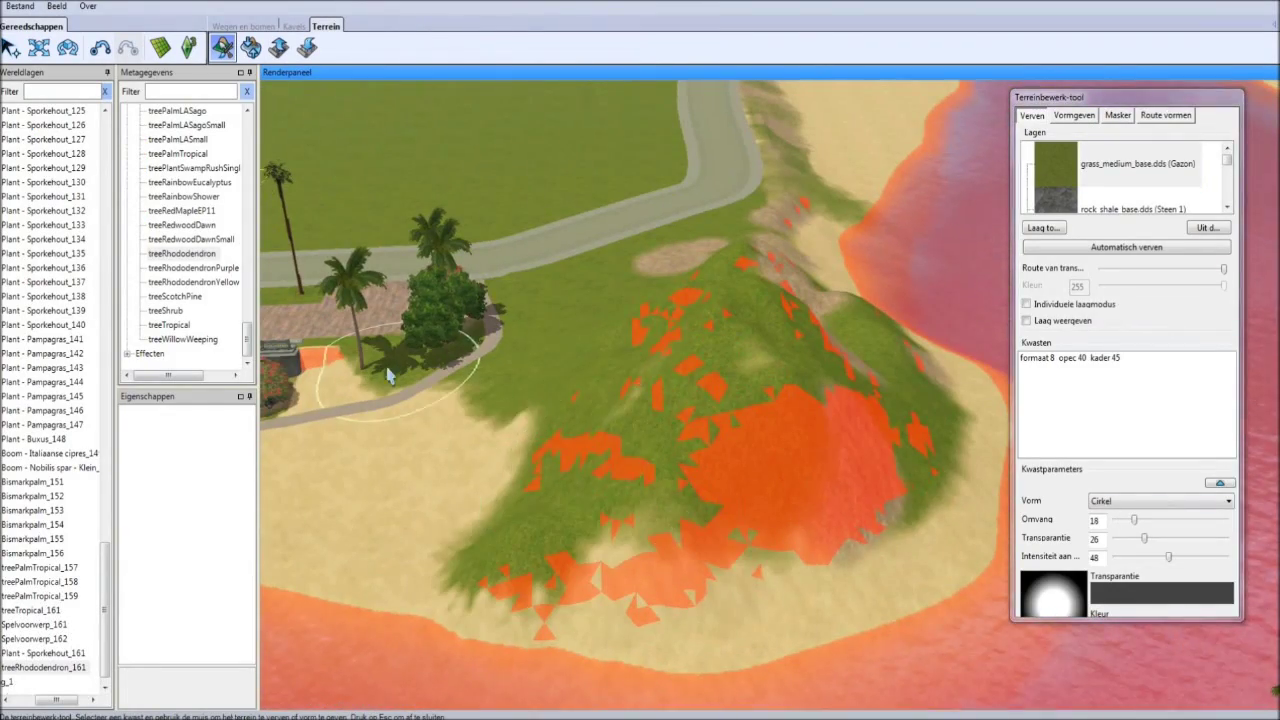
- Paint grass and sand layers over the hill and the shoreline by the lagoon
{"action": "left_click_drag", "start_coordinate": [1227, 160], "coordinate": [1227, 185]}
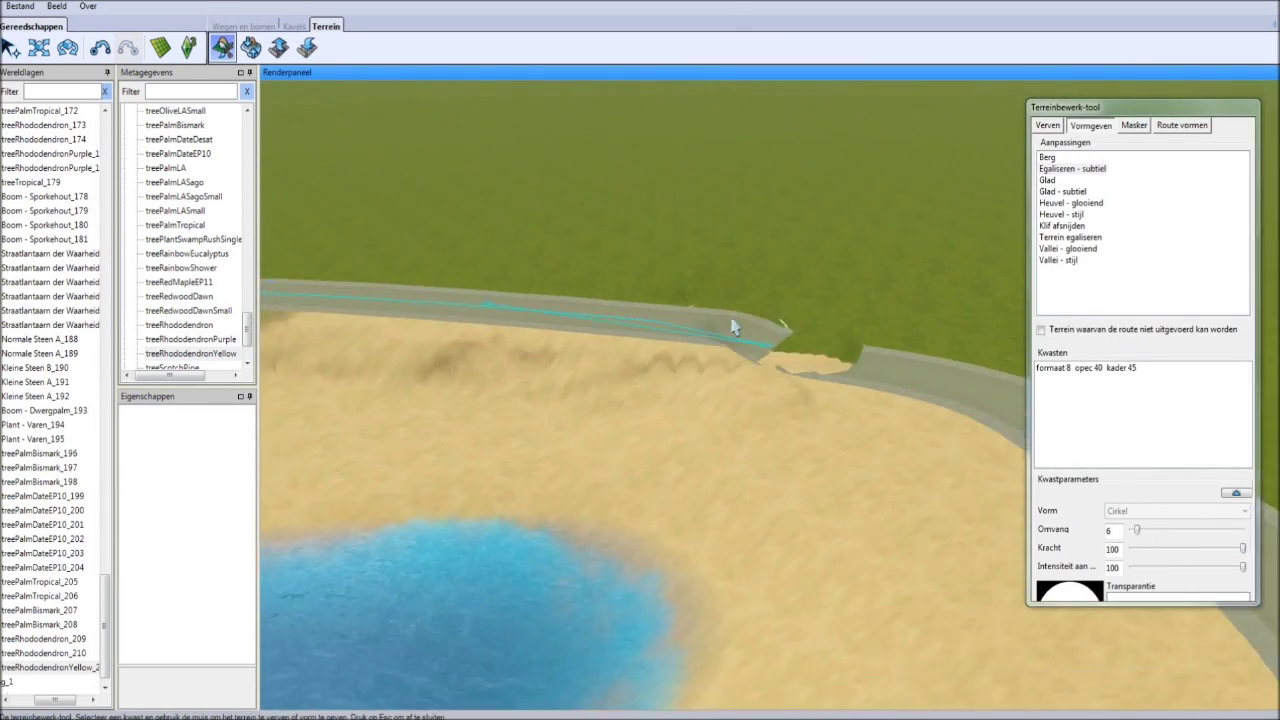
- Zoom and pan the view across the inland hill and the bay
{"action": "key", "text": "Escape"}
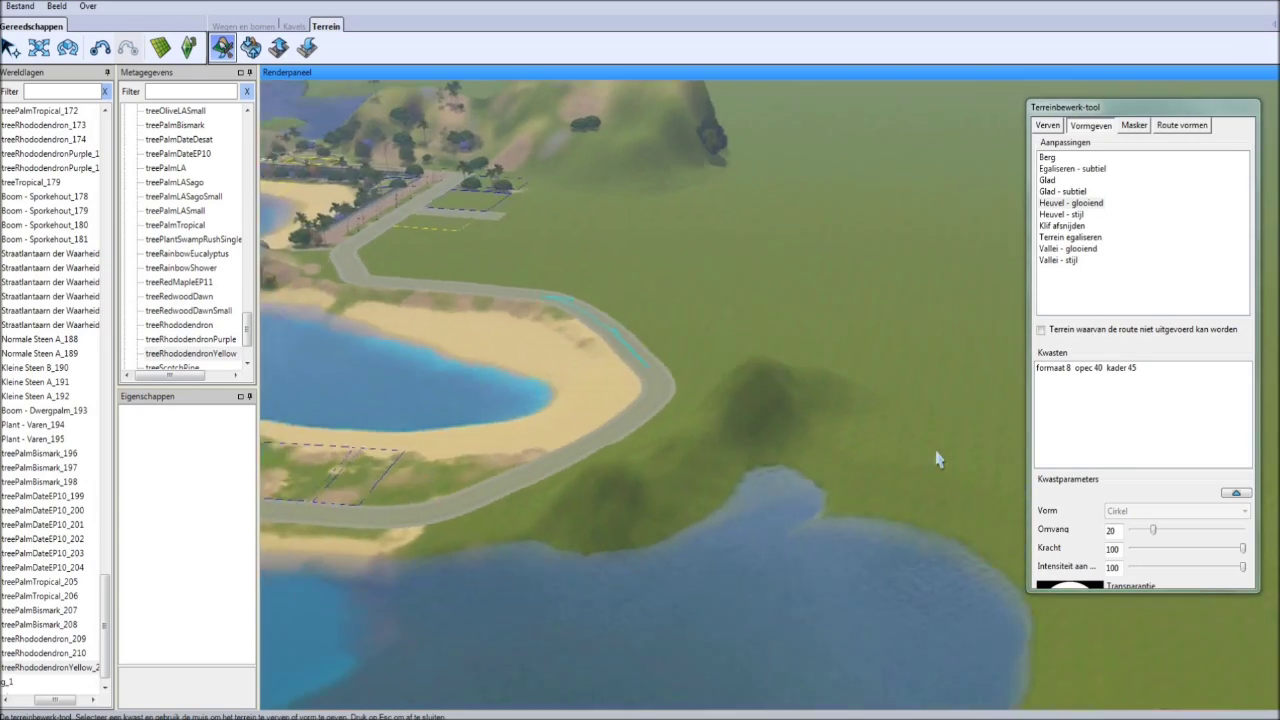
{"action": "scroll", "coordinate": [706, 451], "scroll_direction": "up", "scroll_amount": 3}
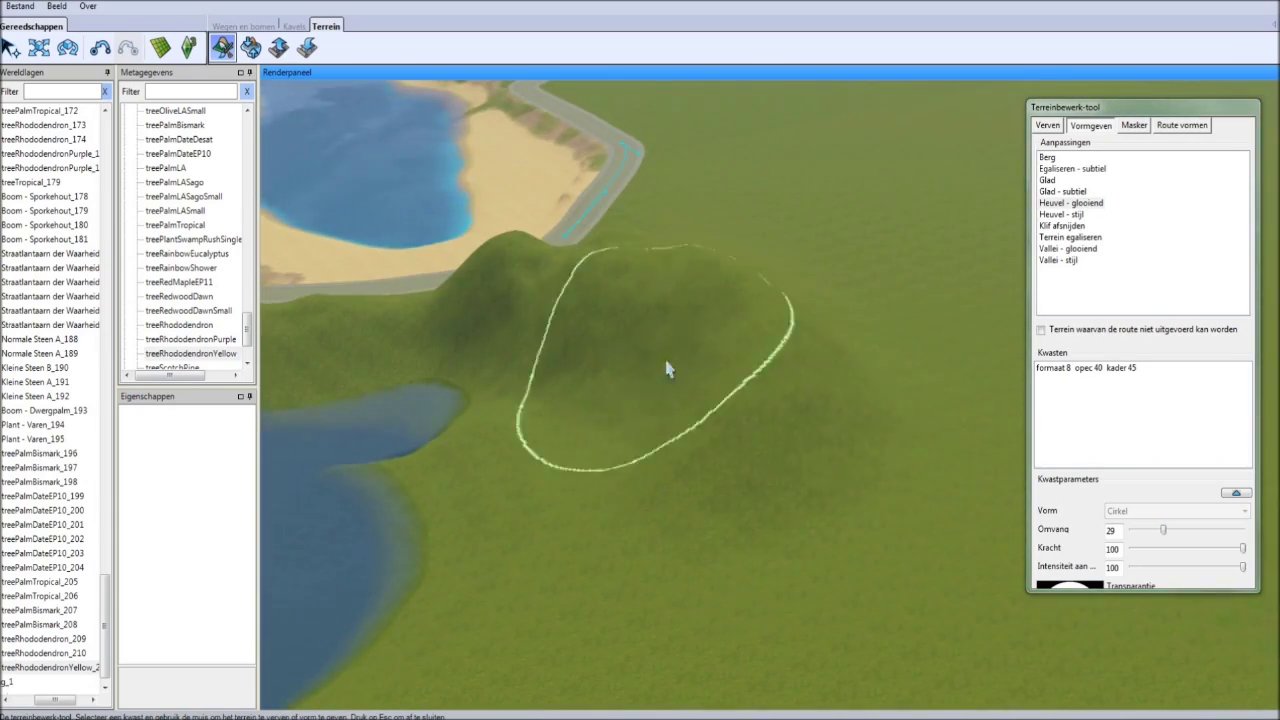
{"action": "scroll", "coordinate": [915, 420], "scroll_direction": "down", "scroll_amount": 5}
{"action": "scroll", "coordinate": [766, 400], "scroll_direction": "up", "scroll_amount": 3}
{"action": "scroll", "coordinate": [848, 563], "scroll_direction": "up", "scroll_amount": 2}
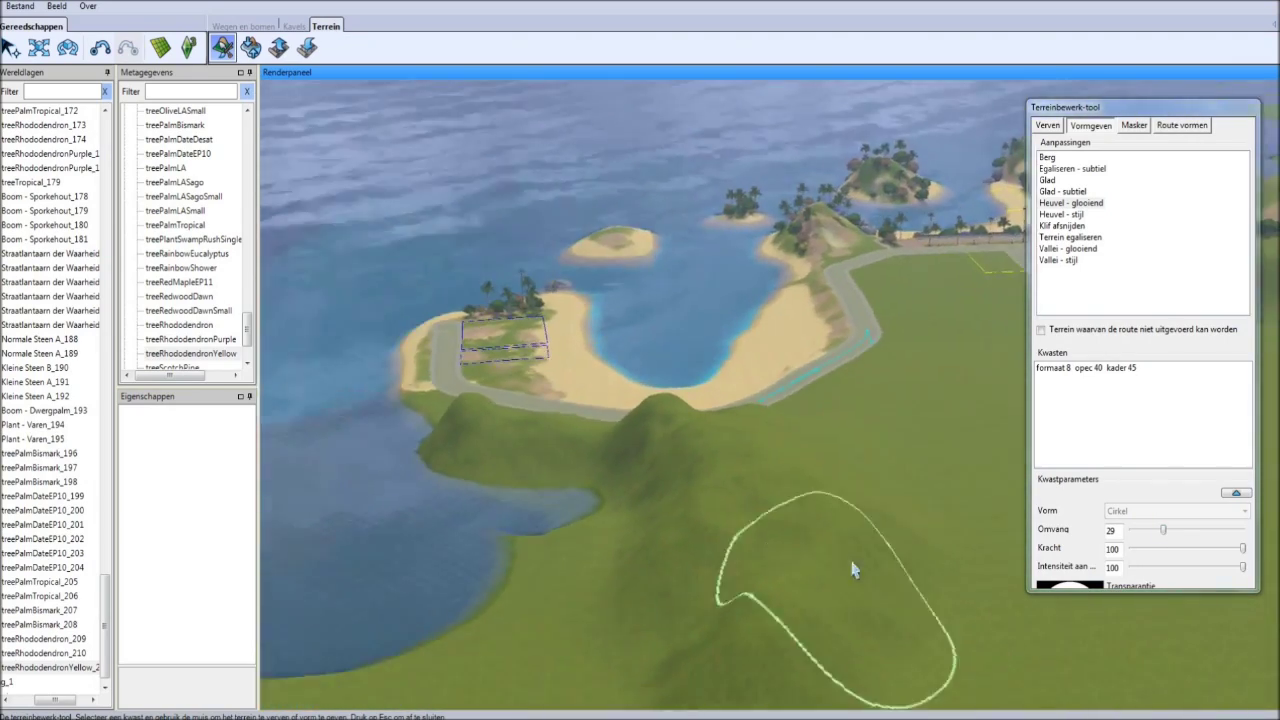
{"action": "middle_click_drag", "start_coordinate": [830, 354], "coordinate": [652, 345]}
{"action": "scroll", "coordinate": [609, 600], "scroll_direction": "down", "scroll_amount": 2}
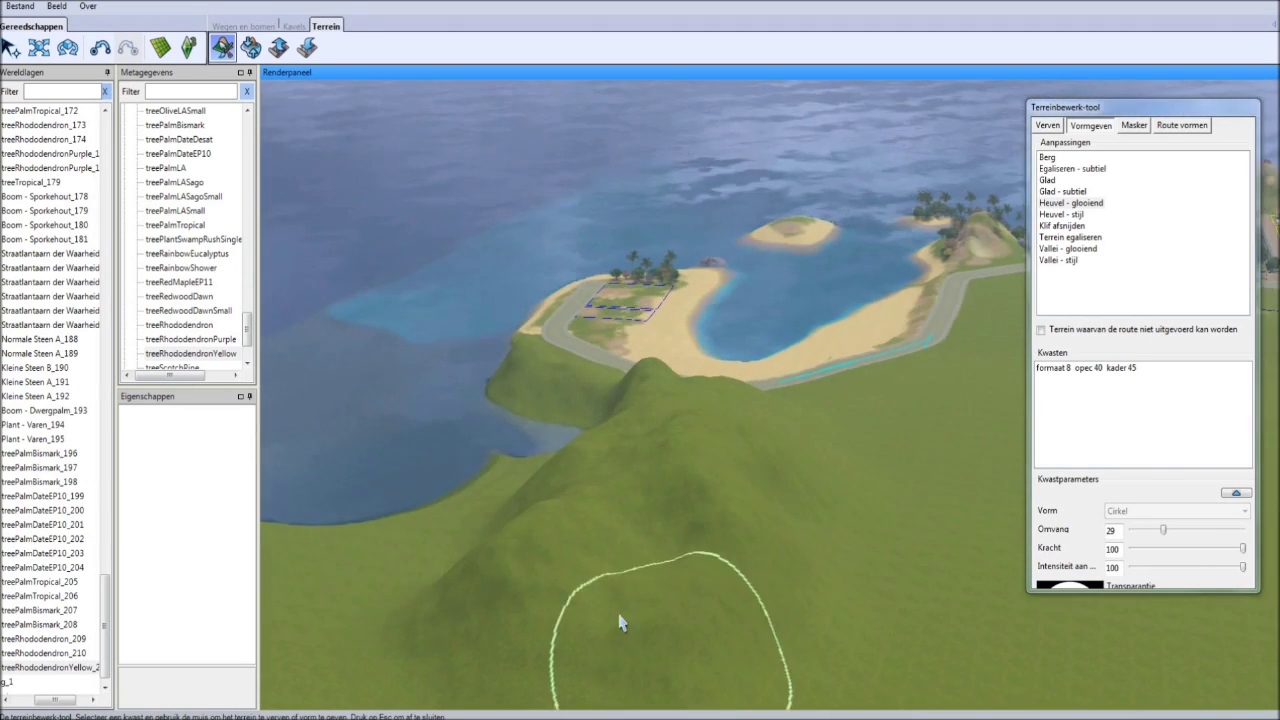
{"action": "scroll", "coordinate": [500, 538], "scroll_direction": "up", "scroll_amount": 3}
{"action": "scroll", "coordinate": [677, 406], "scroll_direction": "down", "scroll_amount": 1}
{"action": "scroll", "coordinate": [929, 591], "scroll_direction": "down", "scroll_amount": 3}
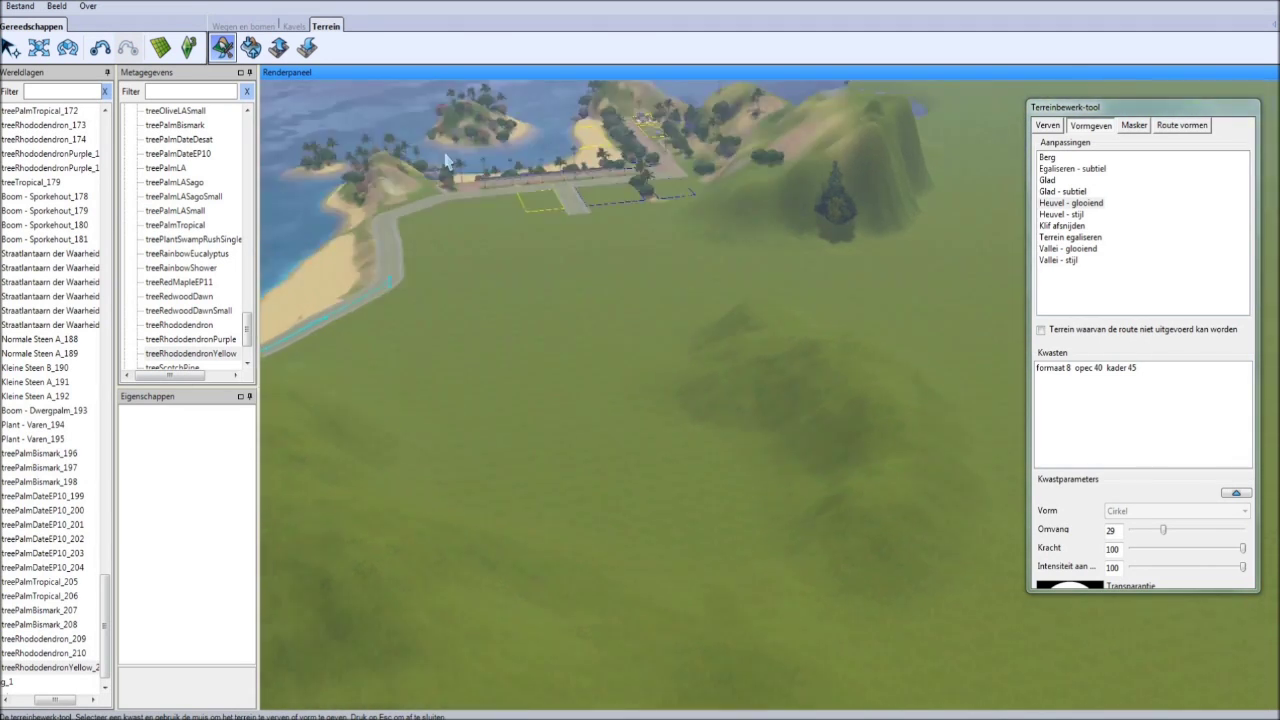
- Carve a winding river valley with the Vallei - stijl adjustment and a smaller brush
{"action": "key", "text": "Escape"}
{"action": "left_click", "coordinate": [250, 47]}
{"action": "left_click", "coordinate": [222, 47]}
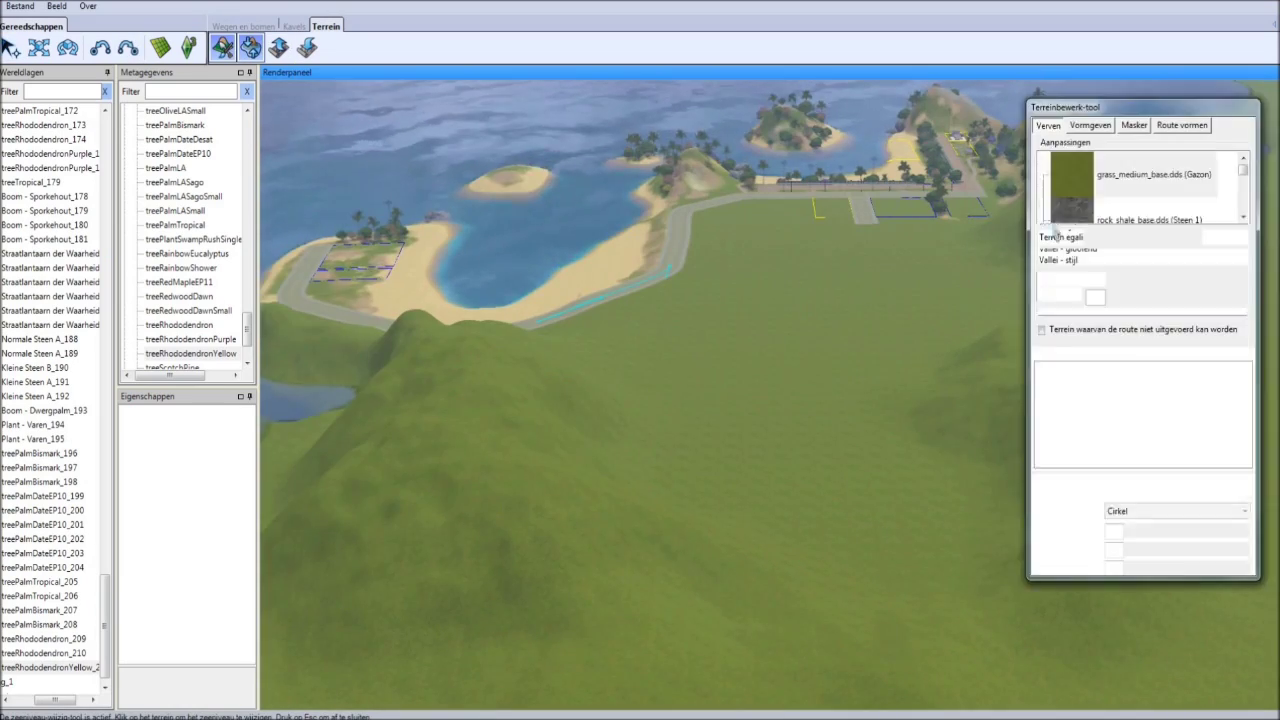
{"action": "left_click", "coordinate": [1062, 260]}
{"action": "mouse_move", "coordinate": [830, 345]}
{"action": "middle_mouse_down"}
{"action": "mouse_move", "coordinate": [780, 612]}
{"action": "mouse_move", "coordinate": [668, 556]}
{"action": "mouse_move", "coordinate": [694, 523]}
{"action": "middle_mouse_up"}
{"action": "left_click_drag", "start_coordinate": [1163, 529], "coordinate": [1140, 530]}
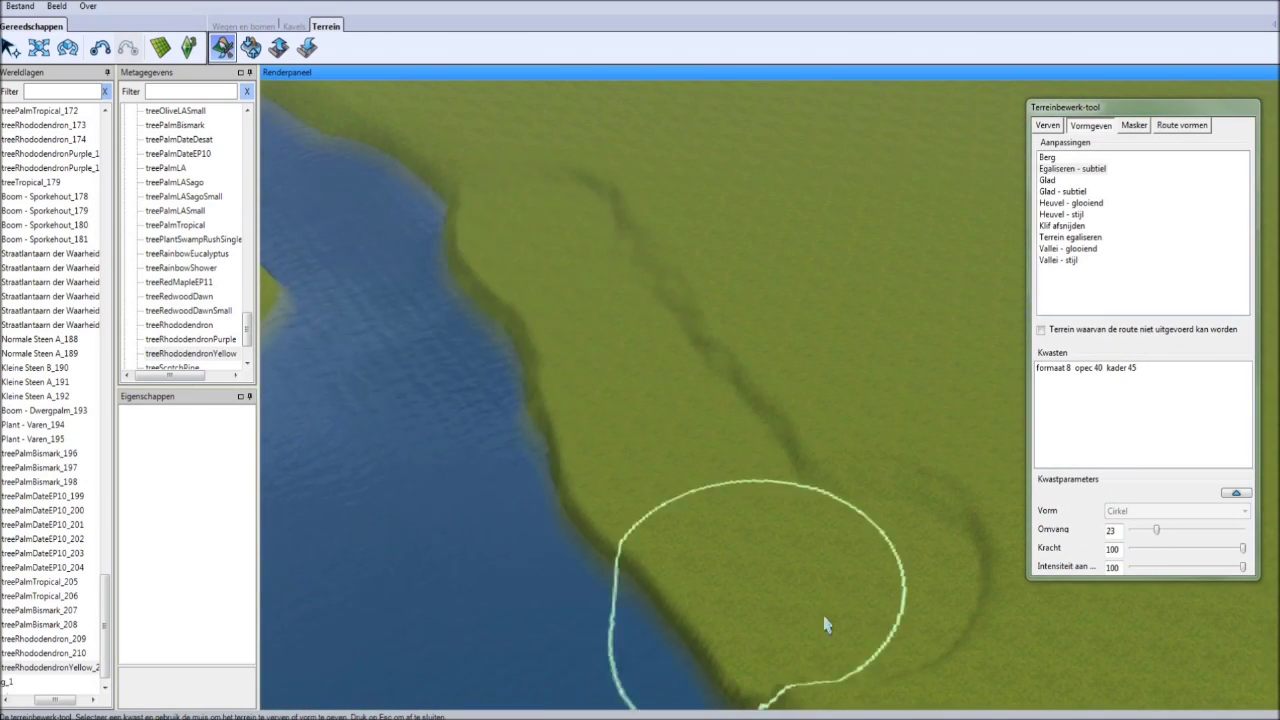
{"action": "middle_click_drag", "start_coordinate": [825, 625], "coordinate": [923, 314]}
{"action": "mouse_move", "coordinate": [815, 228]}
{"action": "middle_mouse_down"}
{"action": "mouse_move", "coordinate": [791, 514]}
{"action": "mouse_move", "coordinate": [760, 434]}
{"action": "mouse_move", "coordinate": [371, 457]}
{"action": "mouse_move", "coordinate": [432, 520]}
{"action": "middle_mouse_up"}
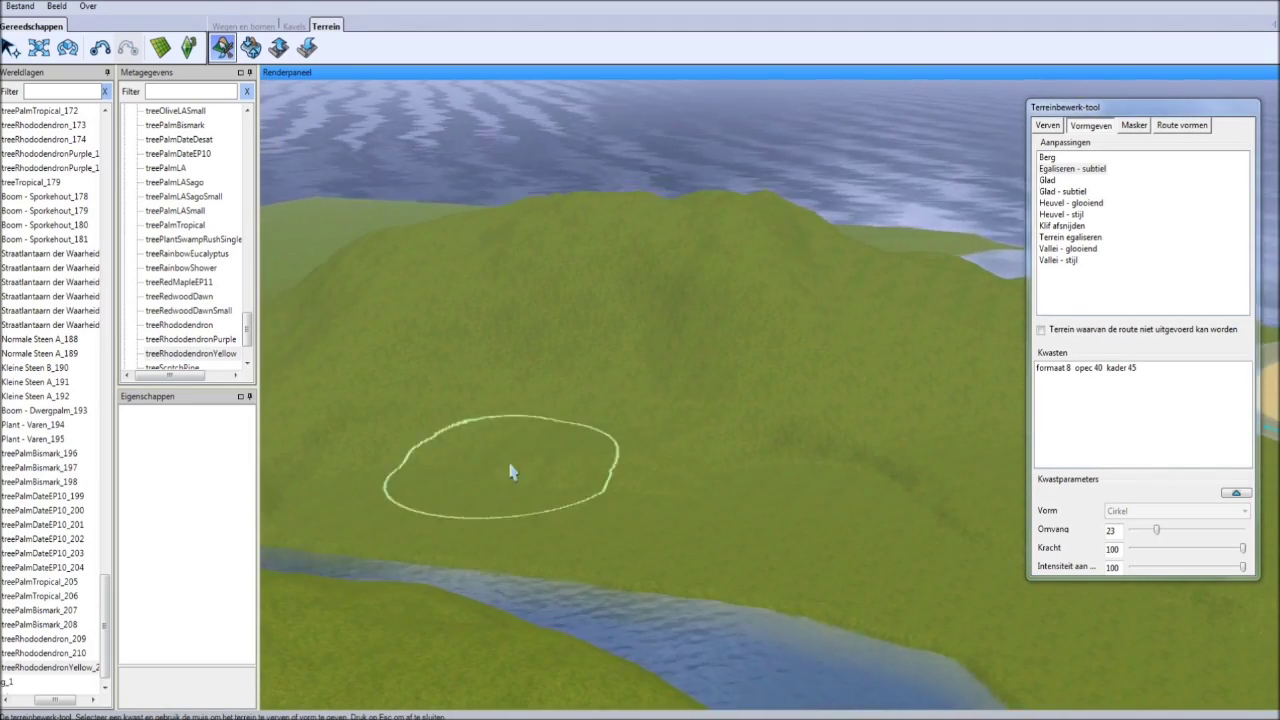
- Smooth the river with Glad - subtiel and partly raise its bed using a size-31 brush
{"action": "left_click", "coordinate": [1062, 191]}
{"action": "mouse_move", "coordinate": [960, 430]}
{"action": "middle_mouse_down"}
{"action": "mouse_move", "coordinate": [943, 614]}
{"action": "mouse_move", "coordinate": [886, 395]}
{"action": "mouse_move", "coordinate": [643, 500]}
{"action": "mouse_move", "coordinate": [820, 509]}
{"action": "mouse_move", "coordinate": [351, 423]}
{"action": "mouse_move", "coordinate": [787, 363]}
{"action": "middle_mouse_up"}
{"action": "key", "text": "Down"}
{"action": "left_click", "coordinate": [787, 363]}
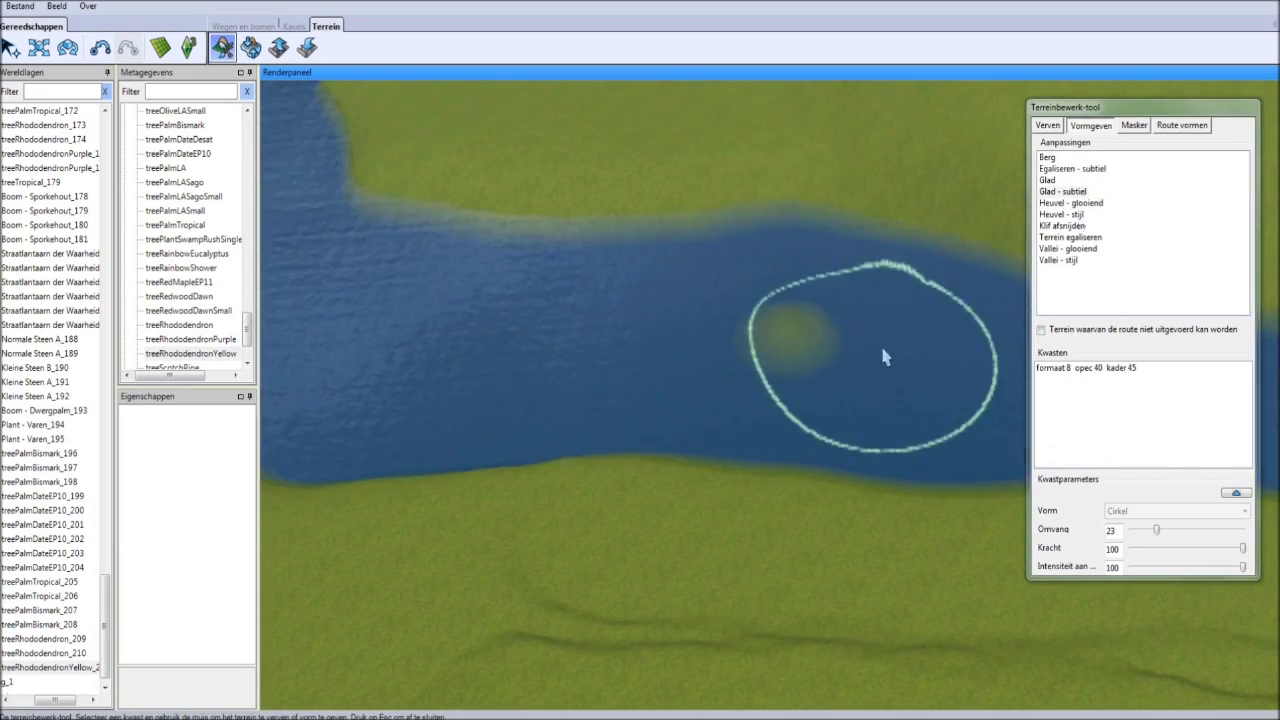
{"action": "mouse_move", "coordinate": [883, 354]}
{"action": "middle_mouse_down"}
{"action": "mouse_move", "coordinate": [751, 266]}
{"action": "mouse_move", "coordinate": [914, 457]}
{"action": "mouse_move", "coordinate": [700, 437]}
{"action": "middle_mouse_up"}
{"action": "left_click_drag", "start_coordinate": [700, 437], "coordinate": [400, 312]}
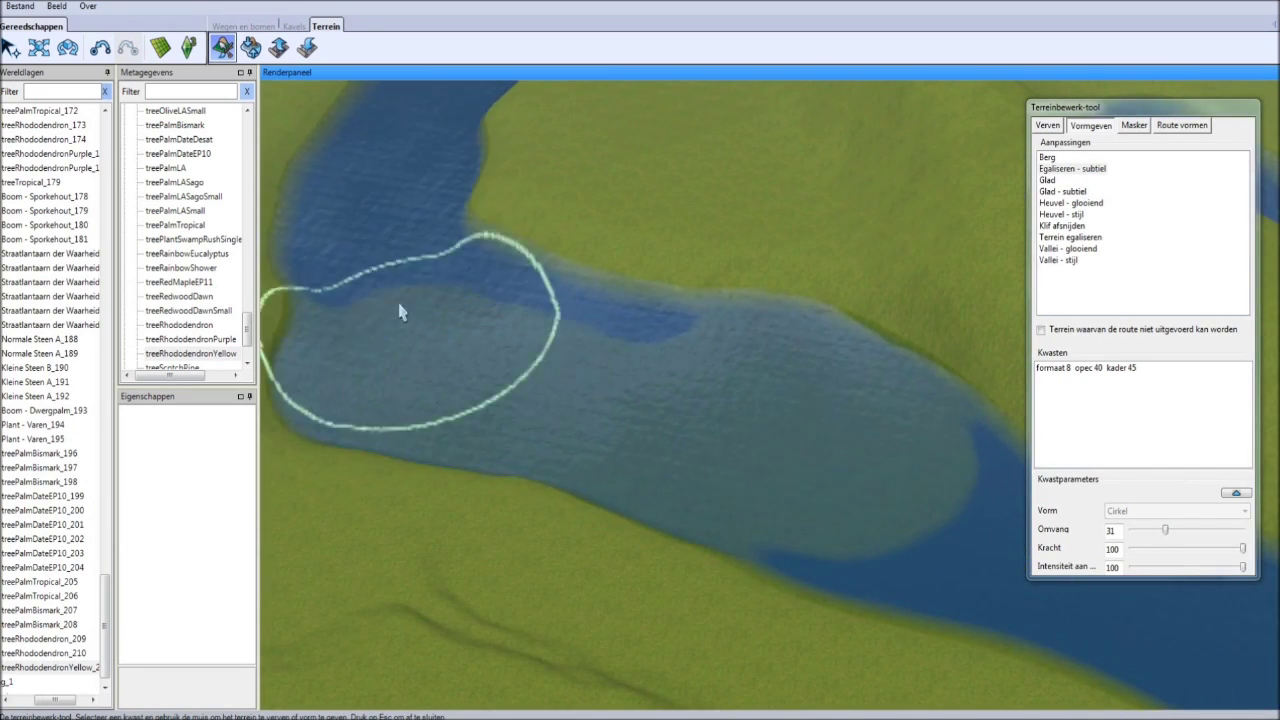
{"action": "mouse_move", "coordinate": [641, 368]}
{"action": "middle_mouse_down"}
{"action": "mouse_move", "coordinate": [851, 600]}
{"action": "mouse_move", "coordinate": [857, 650]}
{"action": "mouse_move", "coordinate": [657, 600]}
{"action": "mouse_move", "coordinate": [808, 640]}
{"action": "mouse_move", "coordinate": [731, 514]}
{"action": "mouse_move", "coordinate": [834, 543]}
{"action": "mouse_move", "coordinate": [800, 443]}
{"action": "mouse_move", "coordinate": [810, 463]}
{"action": "middle_mouse_up"}
{"action": "left_click", "coordinate": [1047, 125]}
- Paint Sand Autumn along the river banks beside the blue water channel
{"action": "scroll", "coordinate": [1140, 185], "scroll_direction": "down", "scroll_amount": 2}
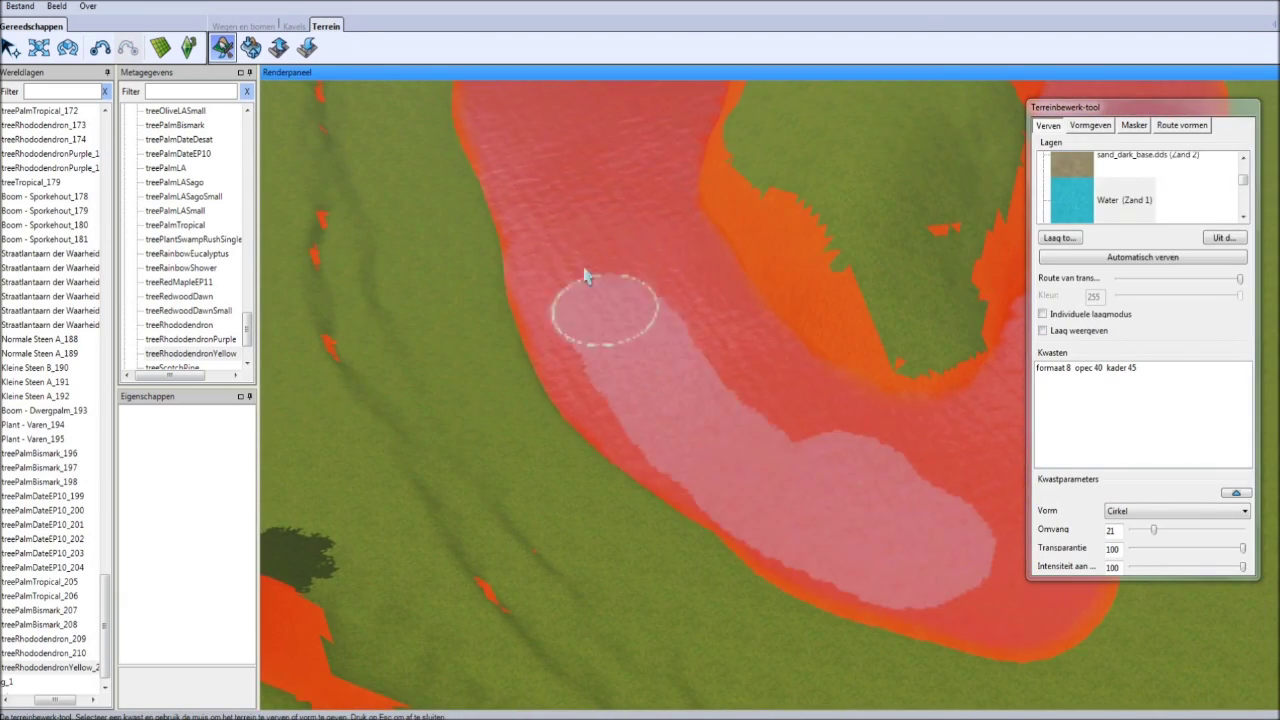
{"action": "mouse_move", "coordinate": [858, 530]}
{"action": "middle_mouse_down"}
{"action": "mouse_move", "coordinate": [611, 206]}
{"action": "mouse_move", "coordinate": [943, 643]}
{"action": "mouse_move", "coordinate": [778, 283]}
{"action": "mouse_move", "coordinate": [951, 400]}
{"action": "mouse_move", "coordinate": [503, 257]}
{"action": "mouse_move", "coordinate": [948, 668]}
{"action": "middle_mouse_up"}
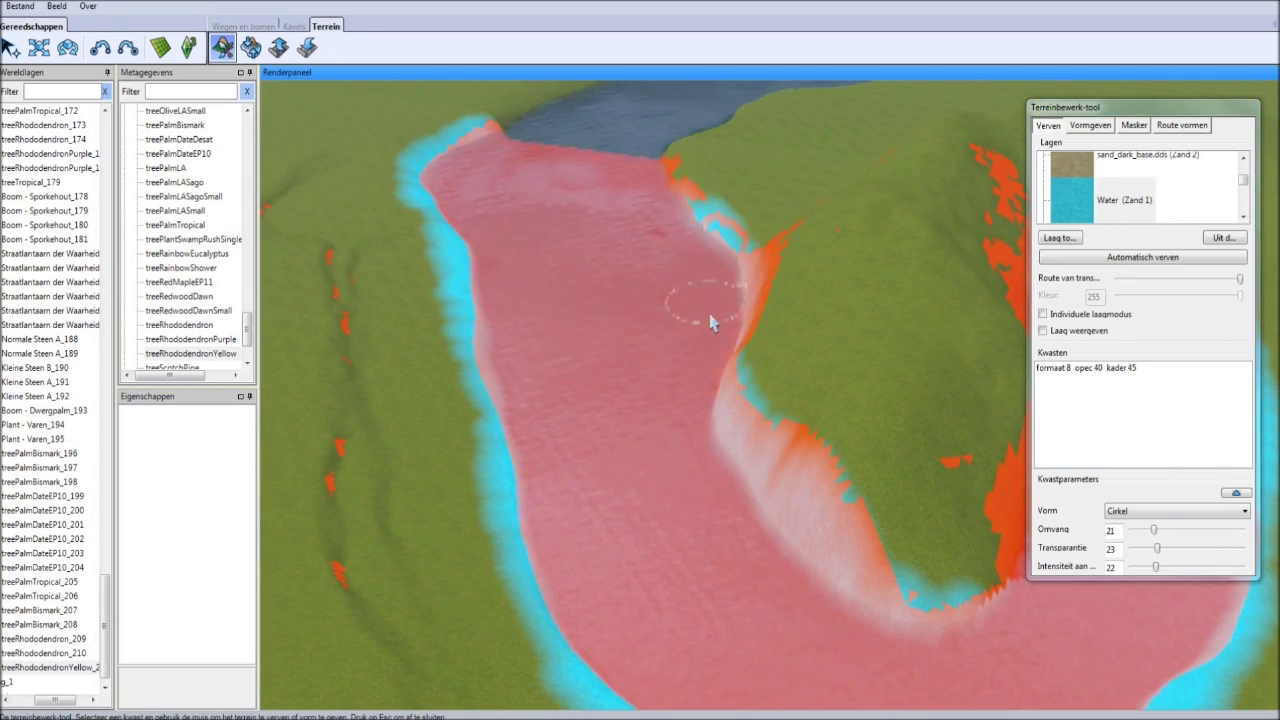
{"action": "middle_click_drag", "start_coordinate": [711, 322], "coordinate": [765, 240]}
{"action": "middle_click_drag", "start_coordinate": [525, 570], "coordinate": [399, 563]}
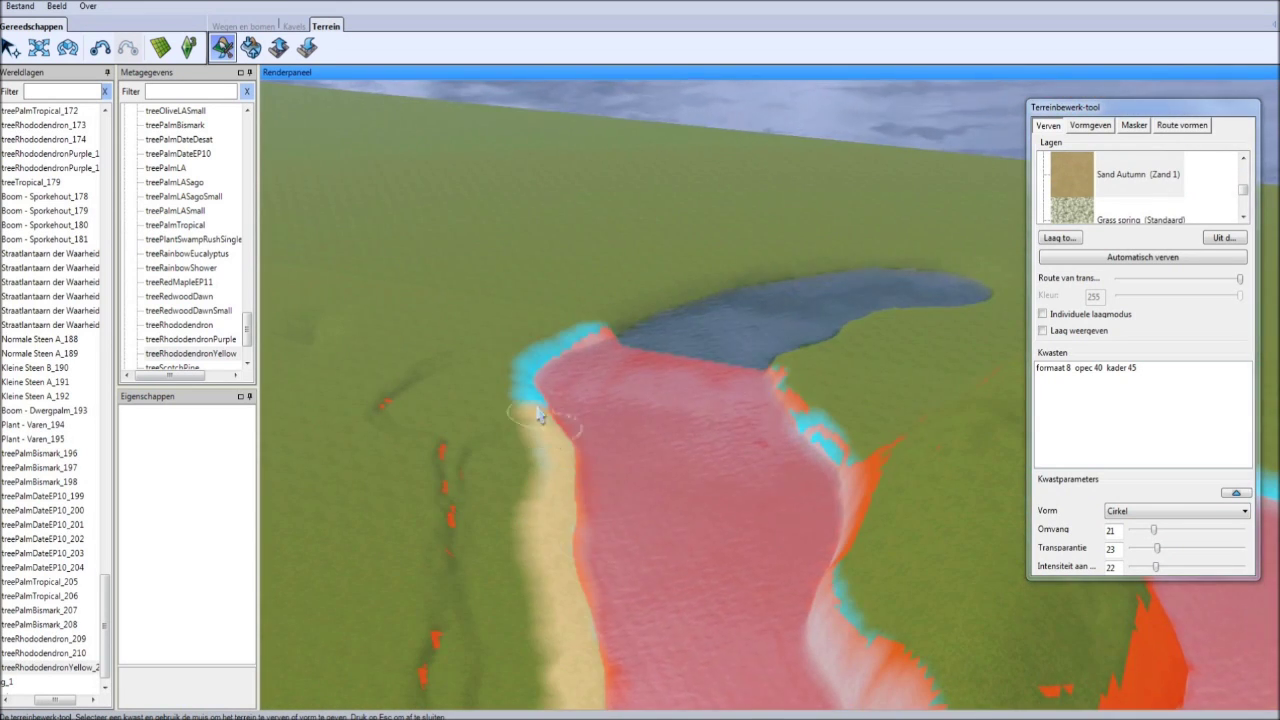
{"action": "middle_click_drag", "start_coordinate": [875, 668], "coordinate": [1030, 595]}
{"action": "mouse_move", "coordinate": [805, 302]}
{"action": "middle_mouse_down"}
{"action": "mouse_move", "coordinate": [943, 543]}
{"action": "mouse_move", "coordinate": [943, 400]}
{"action": "middle_mouse_up"}
{"action": "key", "text": "F2"}
{"action": "mouse_move", "coordinate": [957, 343]}
{"action": "middle_mouse_down"}
{"action": "mouse_move", "coordinate": [885, 465]}
{"action": "mouse_move", "coordinate": [914, 451]}
{"action": "middle_mouse_up"}
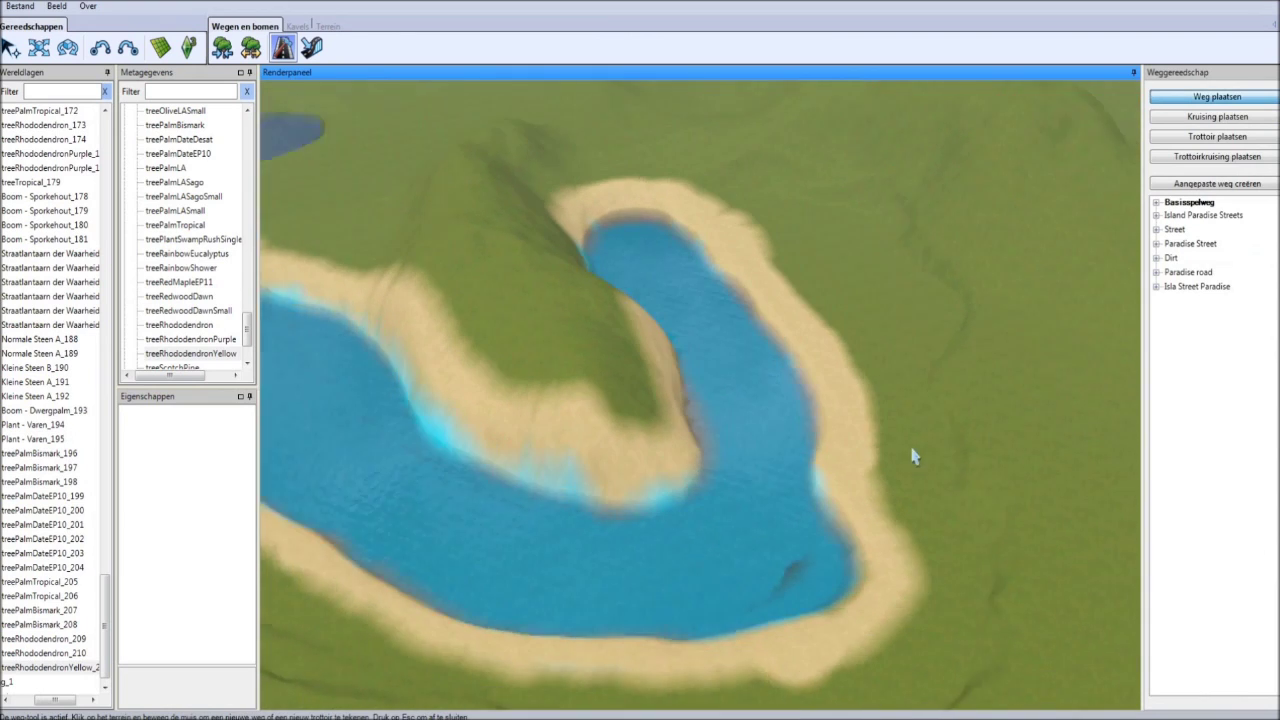
- Flatten the roadside slope with the subtle flattening adjustment at brush size 20
{"action": "key", "text": "F4"}
{"action": "scroll", "coordinate": [943, 462], "scroll_direction": "down", "scroll_amount": 3}
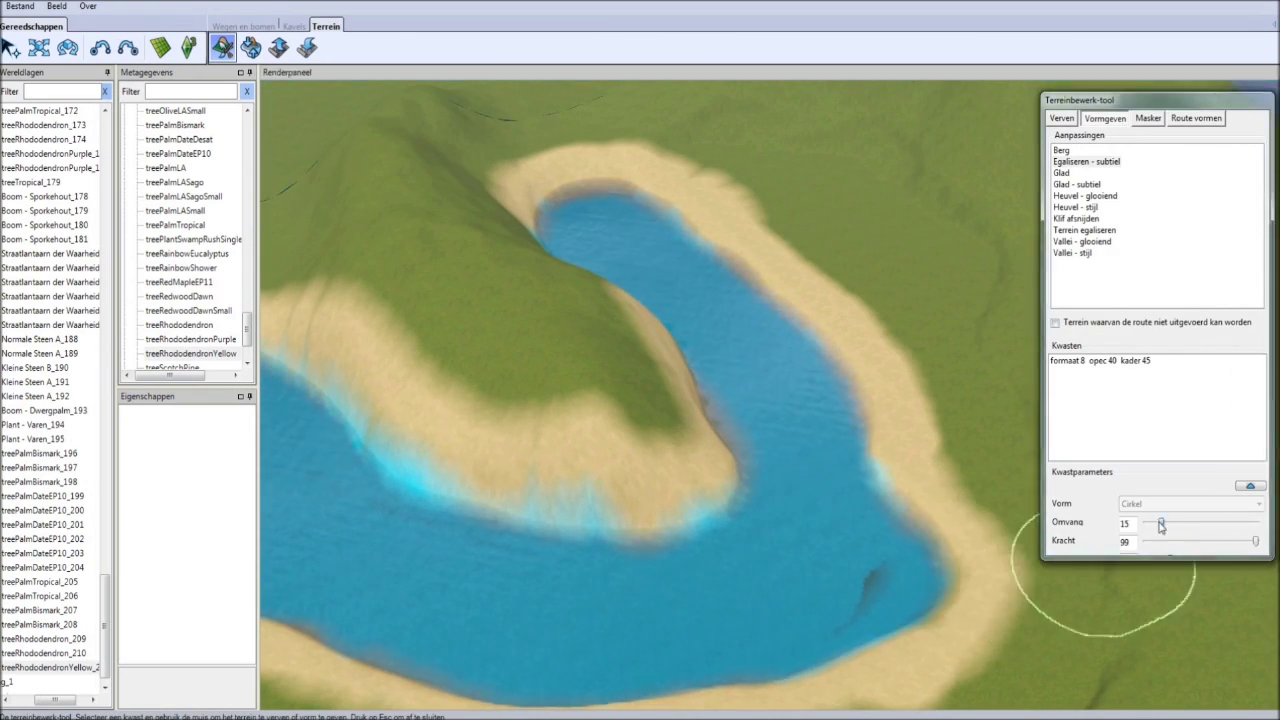
{"action": "mouse_move", "coordinate": [1071, 543]}
{"action": "middle_mouse_down"}
{"action": "mouse_move", "coordinate": [957, 566]}
{"action": "mouse_move", "coordinate": [743, 557]}
{"action": "middle_mouse_up"}
{"action": "left_click", "coordinate": [1104, 162]}
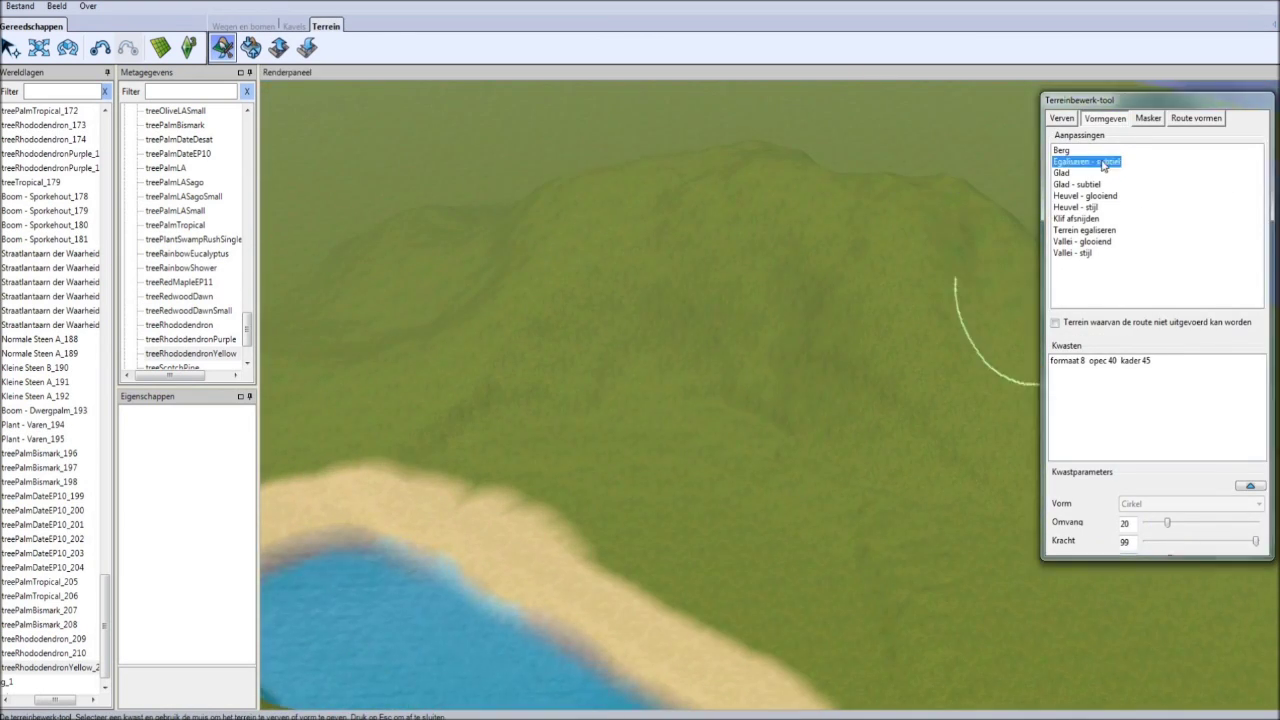
{"action": "middle_click_drag", "start_coordinate": [566, 400], "coordinate": [785, 530]}
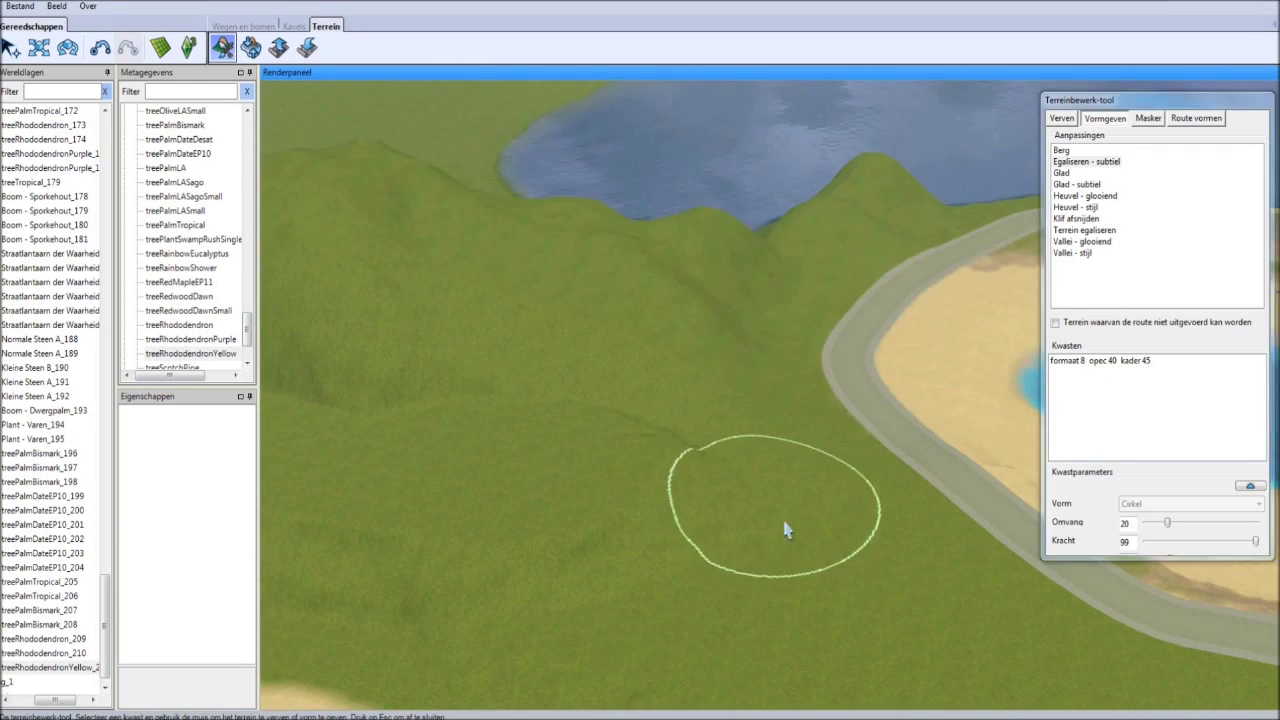
{"action": "middle_click_drag", "start_coordinate": [771, 457], "coordinate": [714, 371]}
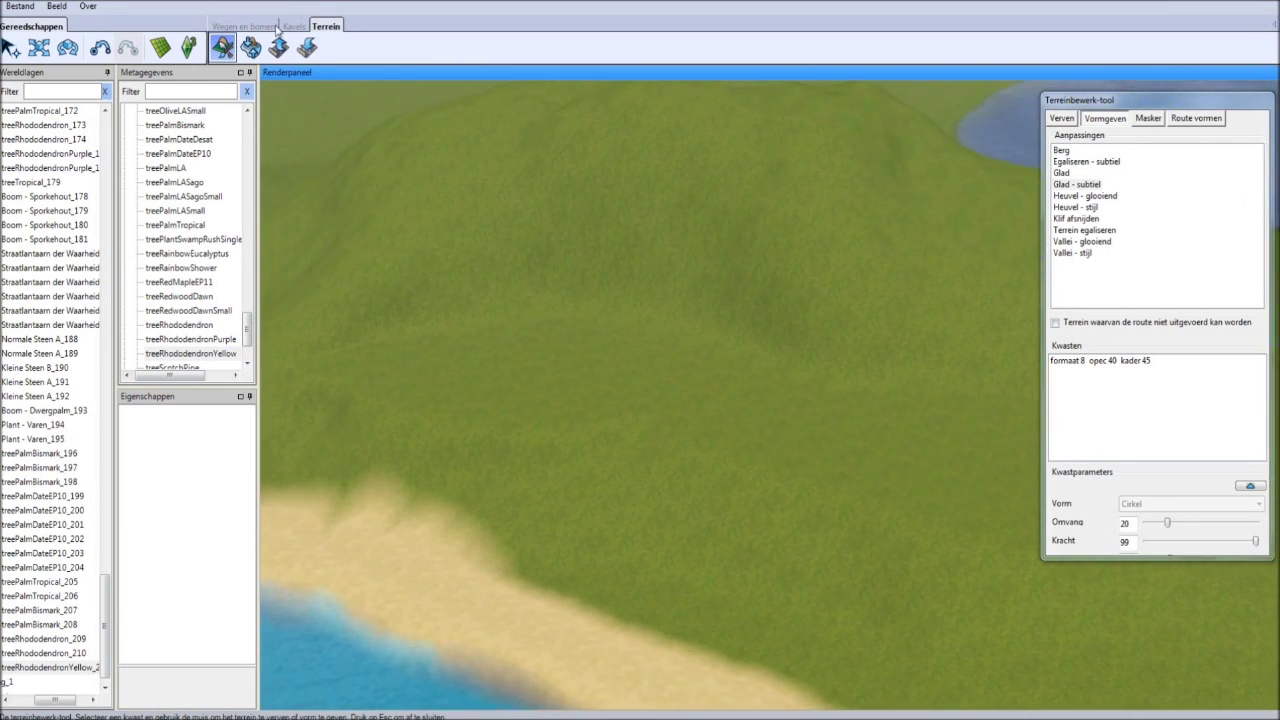
- Finish the road across the hill and open the Isla Street Paradise road options
{"action": "left_click", "coordinate": [244, 26]}
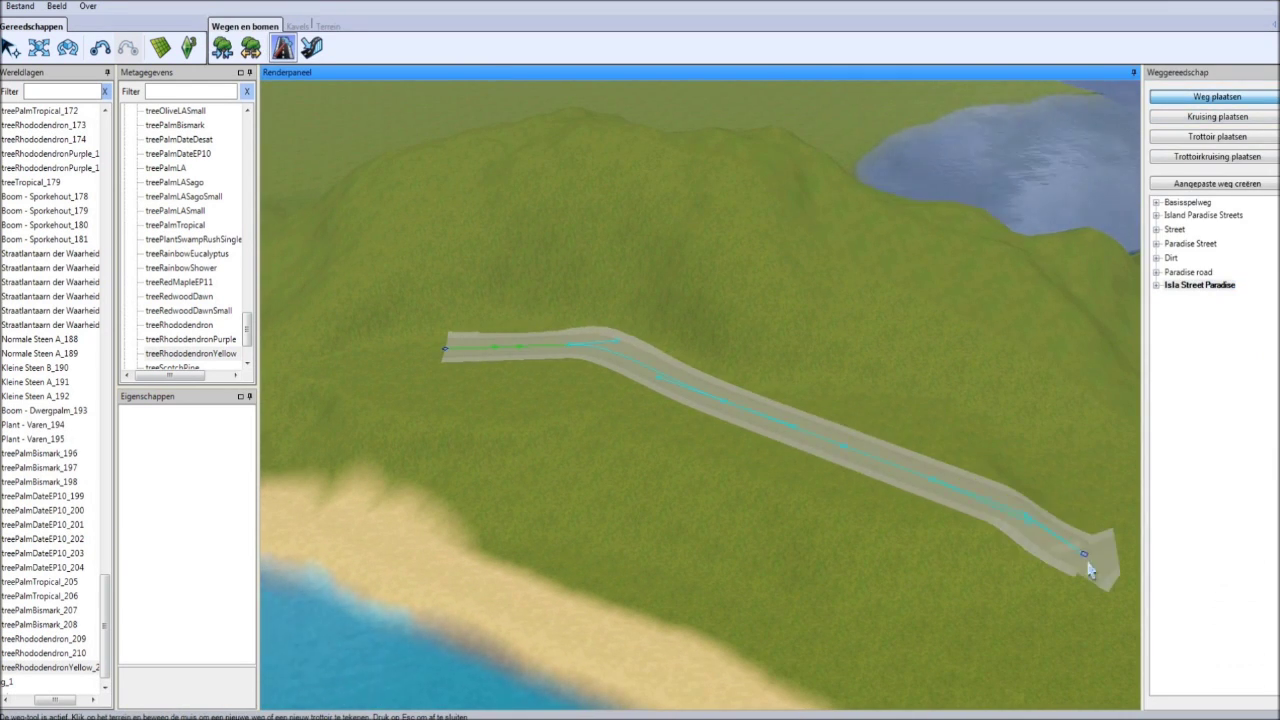
{"action": "left_click", "coordinate": [1090, 570]}
{"action": "middle_click_drag", "start_coordinate": [1037, 366], "coordinate": [707, 337]}
{"action": "key", "text": "Escape"}
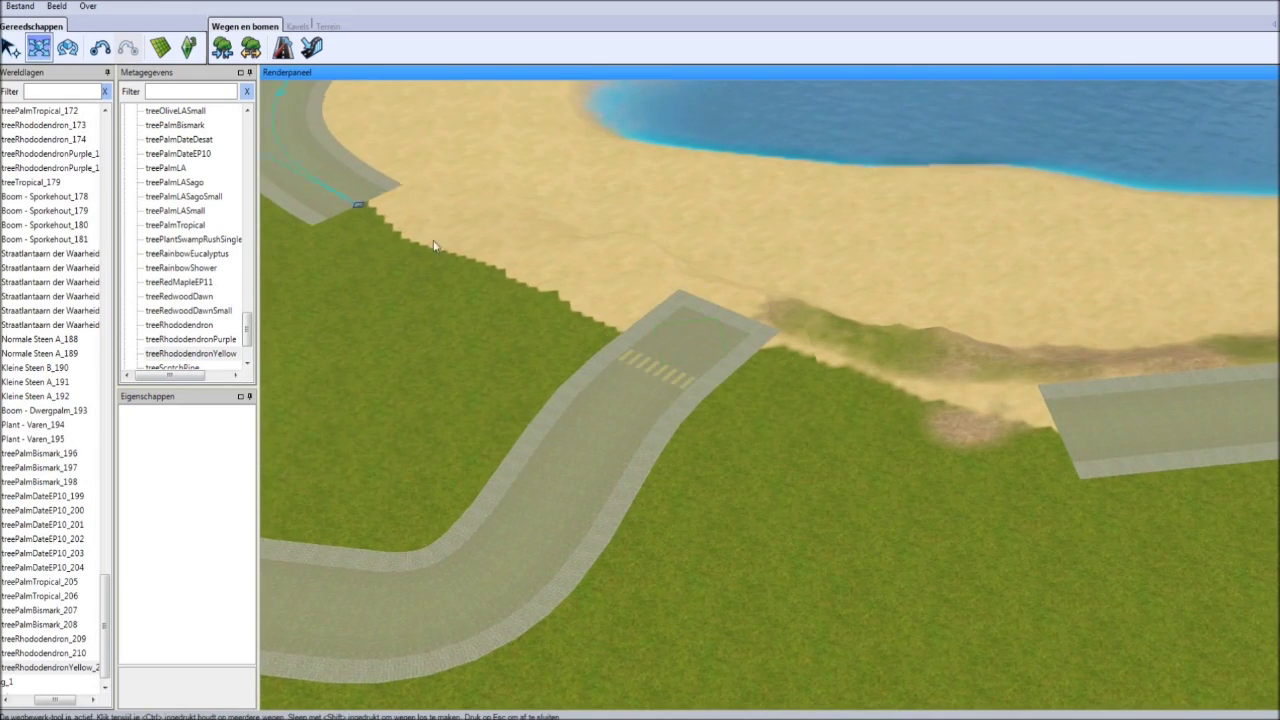
{"action": "scroll", "coordinate": [727, 373], "scroll_direction": "down", "scroll_amount": 3}
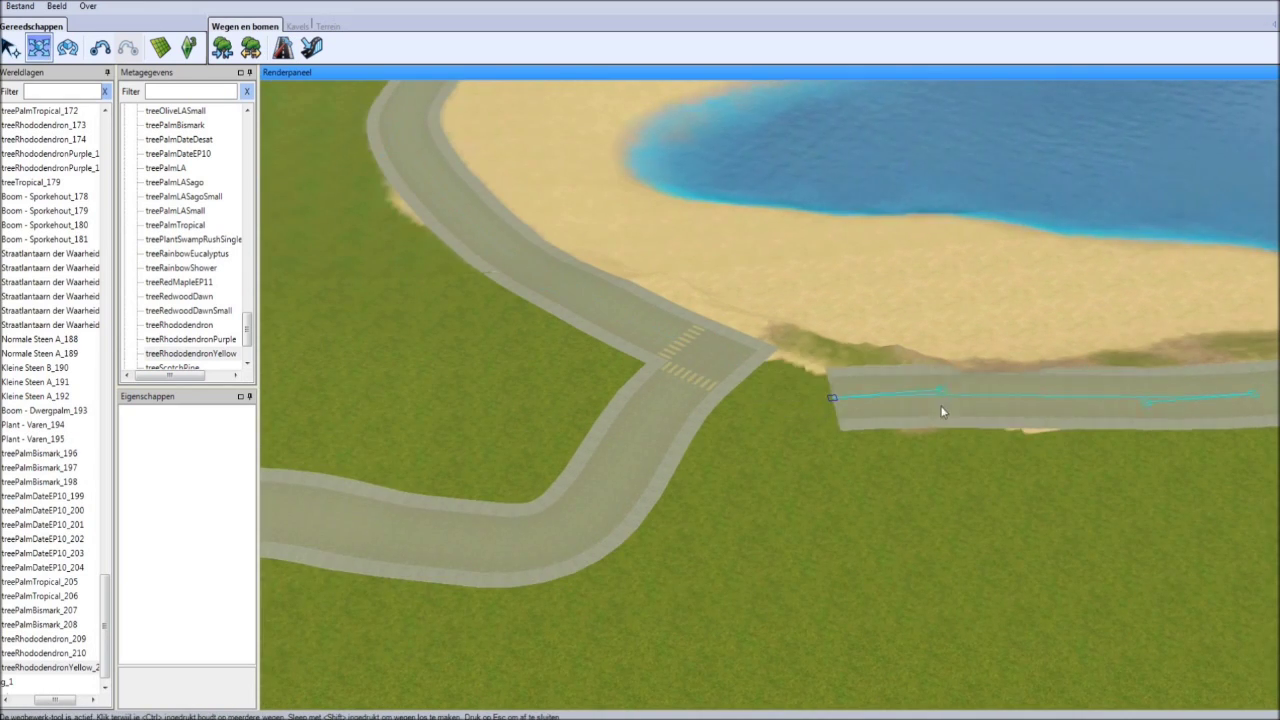
{"action": "mouse_move", "coordinate": [940, 410]}
{"action": "middle_mouse_down"}
{"action": "mouse_move", "coordinate": [686, 343]}
{"action": "mouse_move", "coordinate": [494, 449]}
{"action": "mouse_move", "coordinate": [437, 314]}
{"action": "middle_mouse_up"}
{"action": "left_click", "coordinate": [490, 309]}
{"action": "right_click", "coordinate": [1192, 287]}
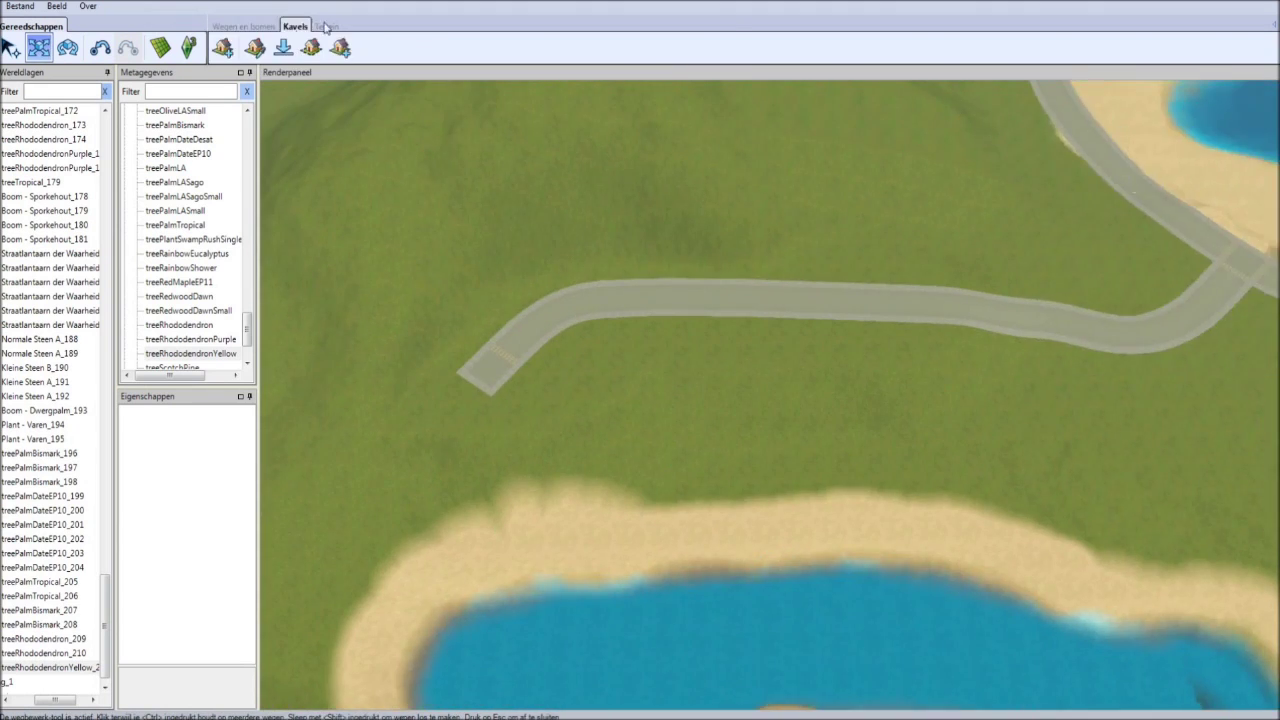
{"action": "left_click", "coordinate": [326, 26]}
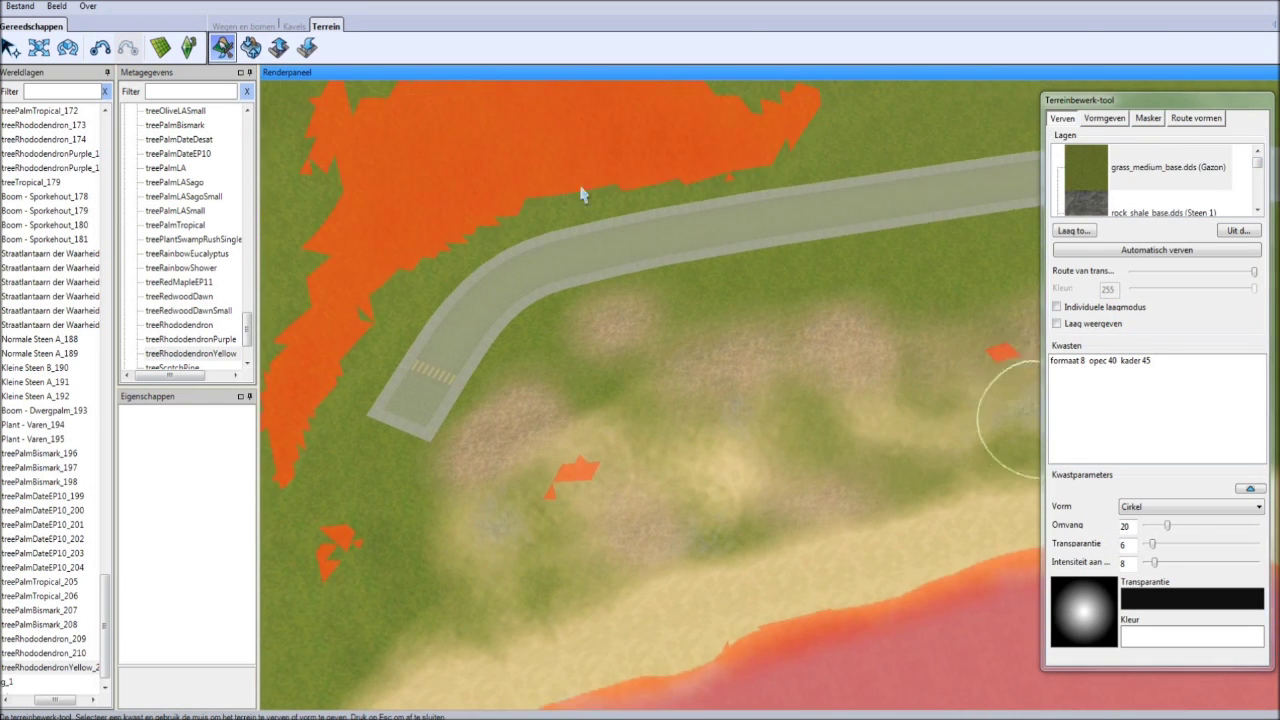
- Draw three roadside lots, each confirmed as Bewoonbaar, the third with value 60
{"action": "left_click", "coordinate": [854, 664]}
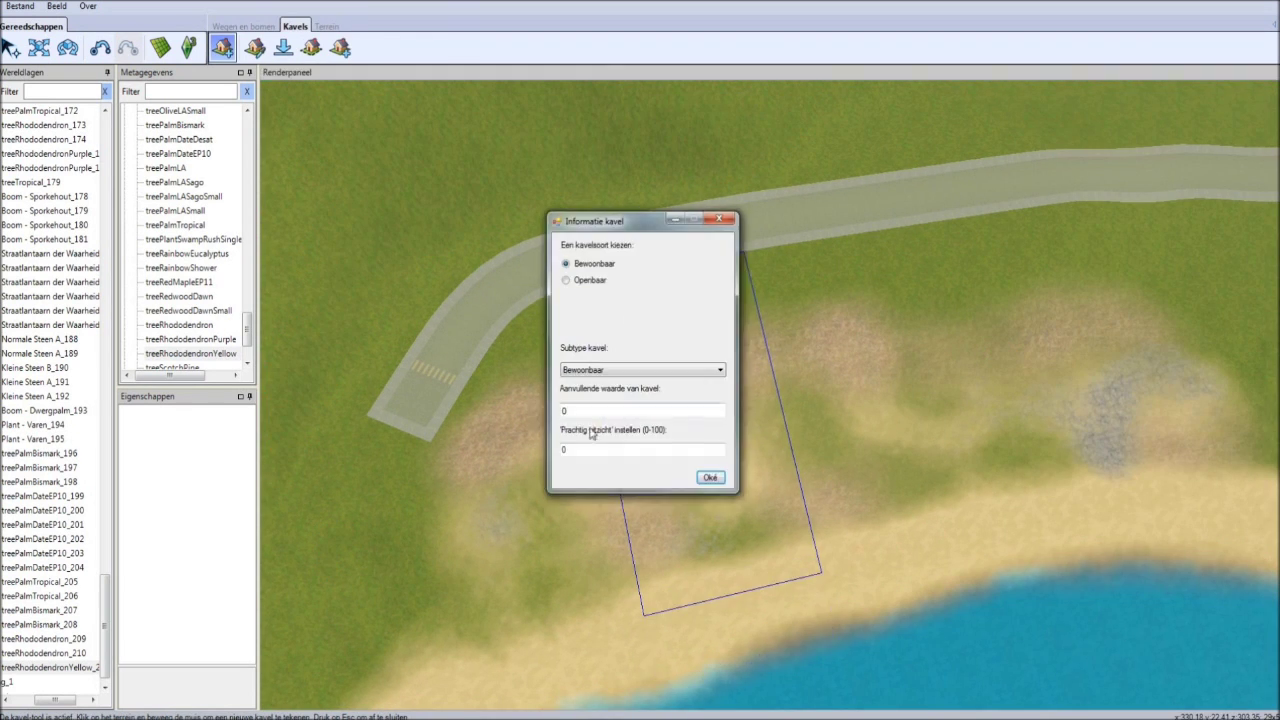
{"action": "left_click", "coordinate": [711, 477]}
{"action": "left_click", "coordinate": [636, 277]}
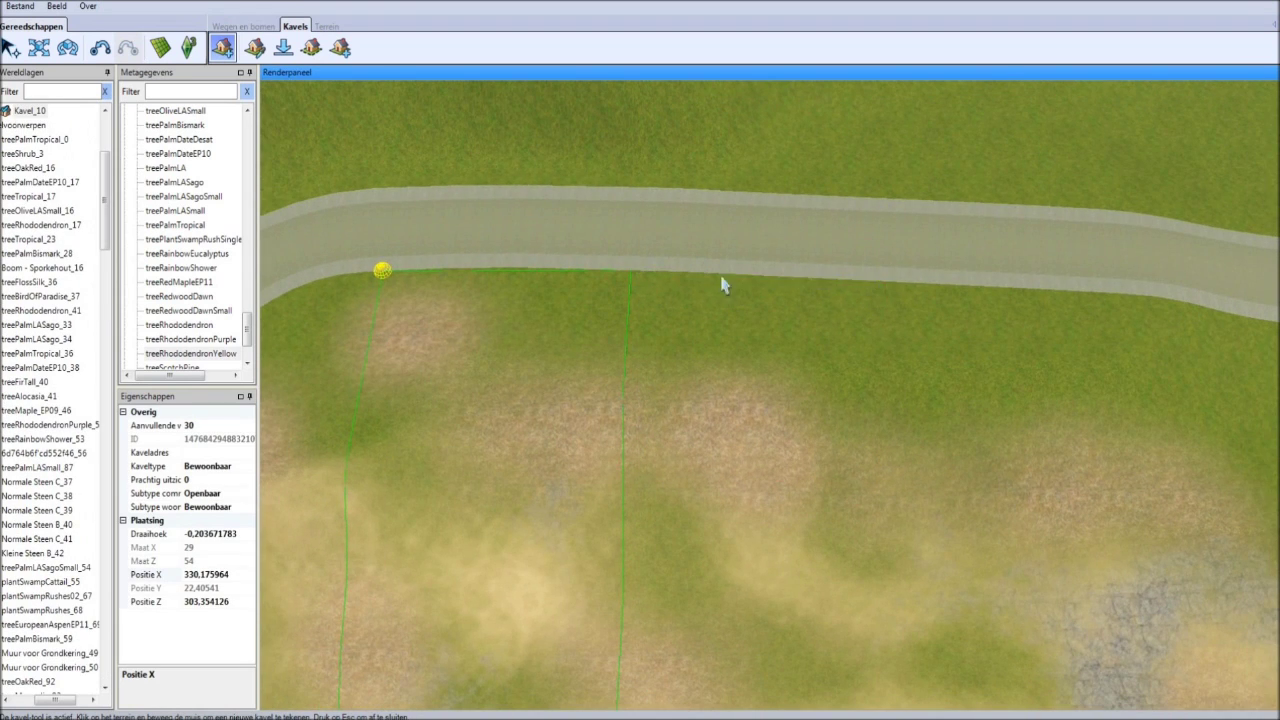
{"action": "scroll", "coordinate": [908, 338], "scroll_direction": "down", "scroll_amount": 3}
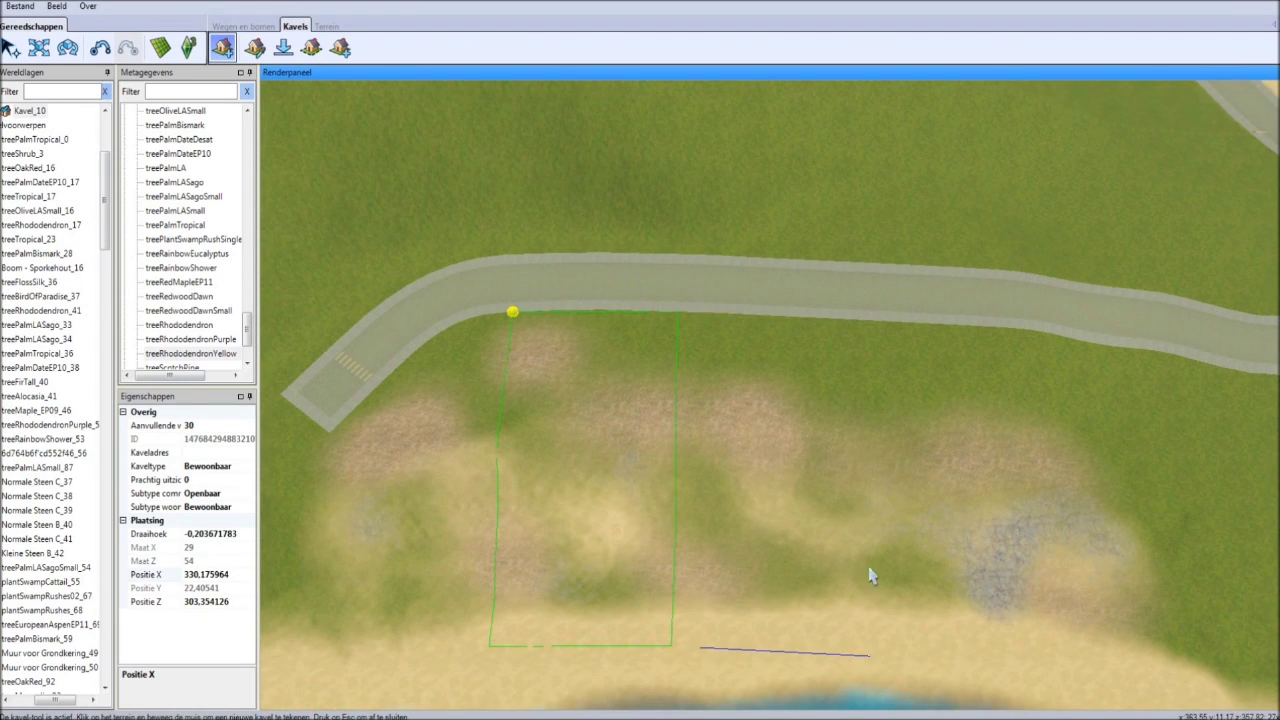
{"action": "left_click", "coordinate": [869, 575]}
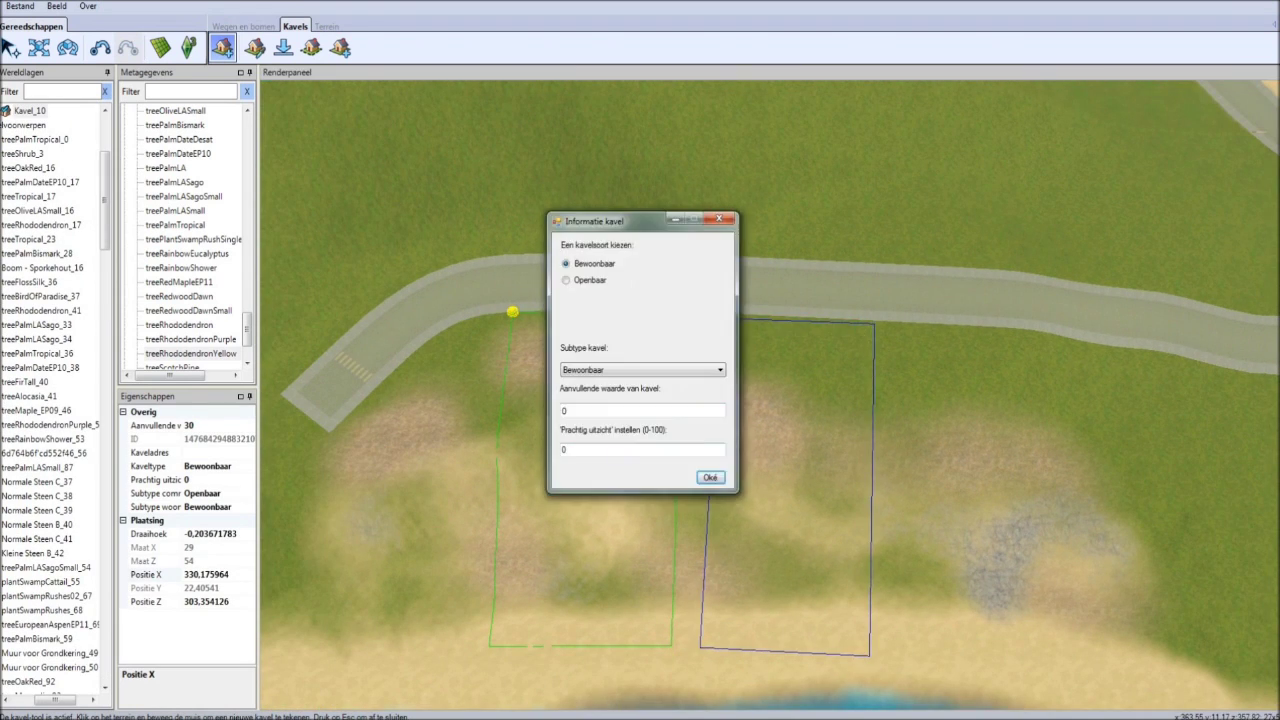
{"action": "left_click", "coordinate": [710, 475]}
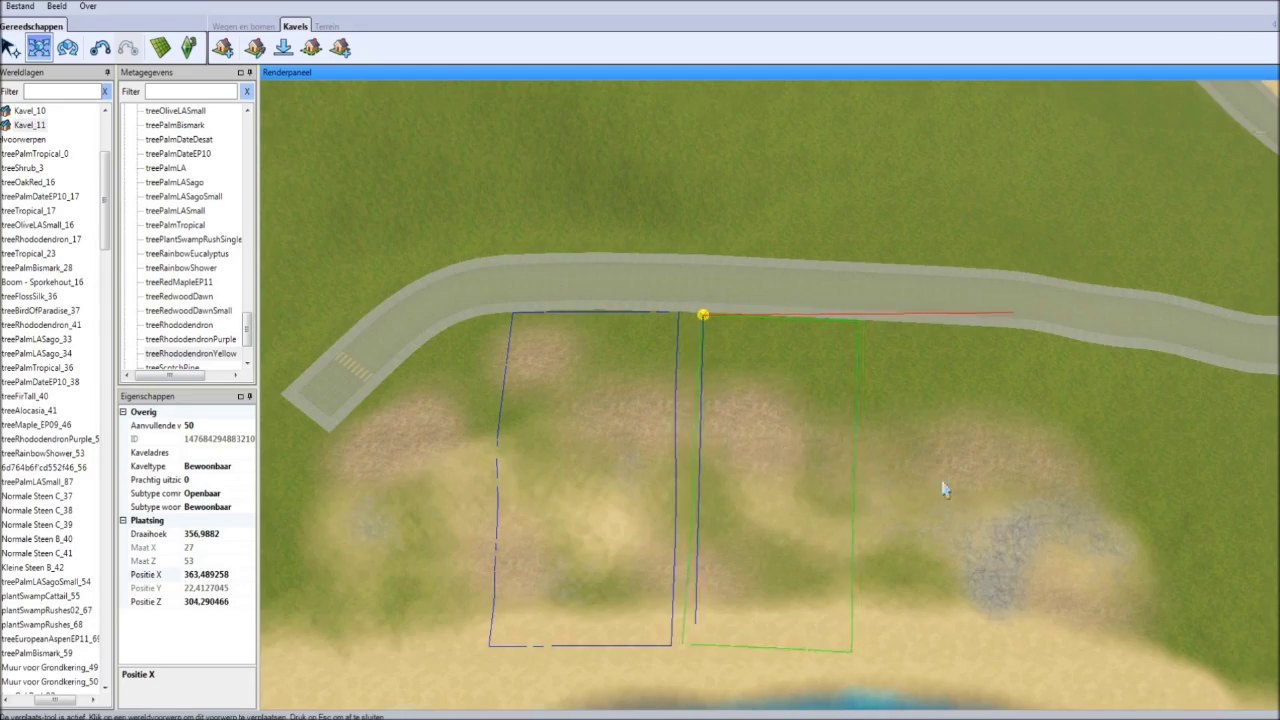
{"action": "middle_click_drag", "start_coordinate": [945, 489], "coordinate": [473, 295]}
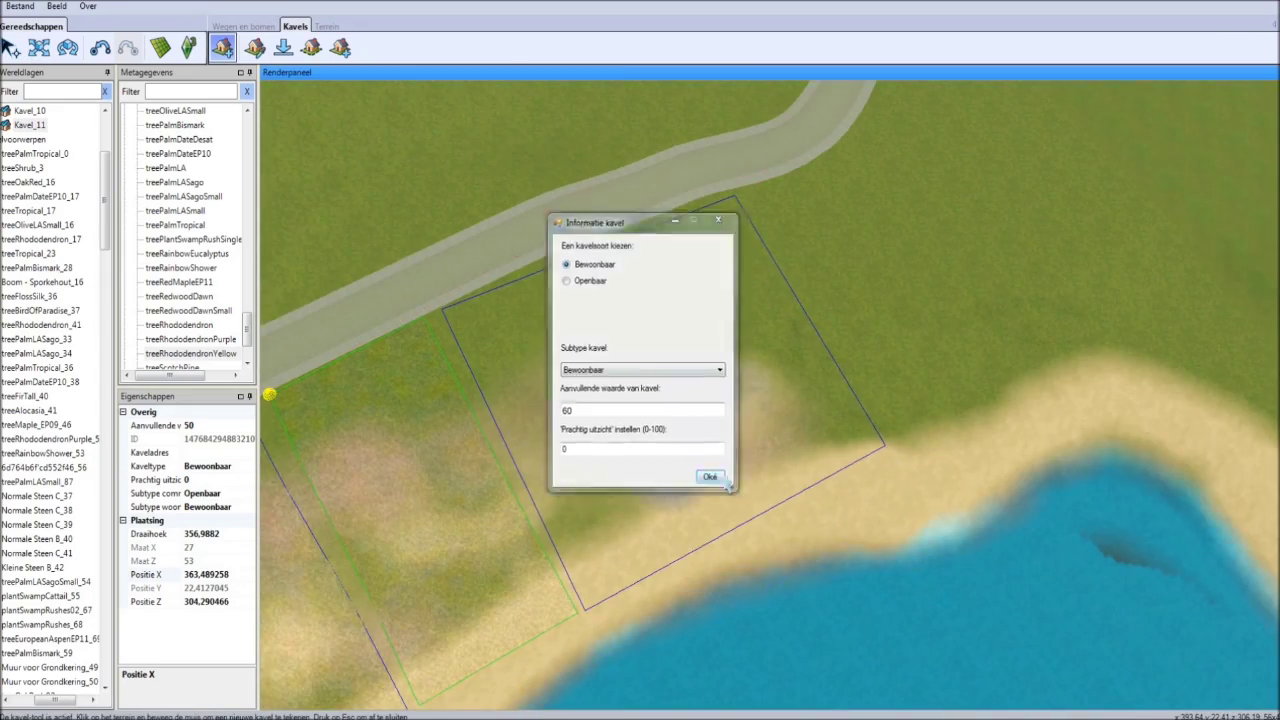
{"action": "left_click", "coordinate": [724, 482]}
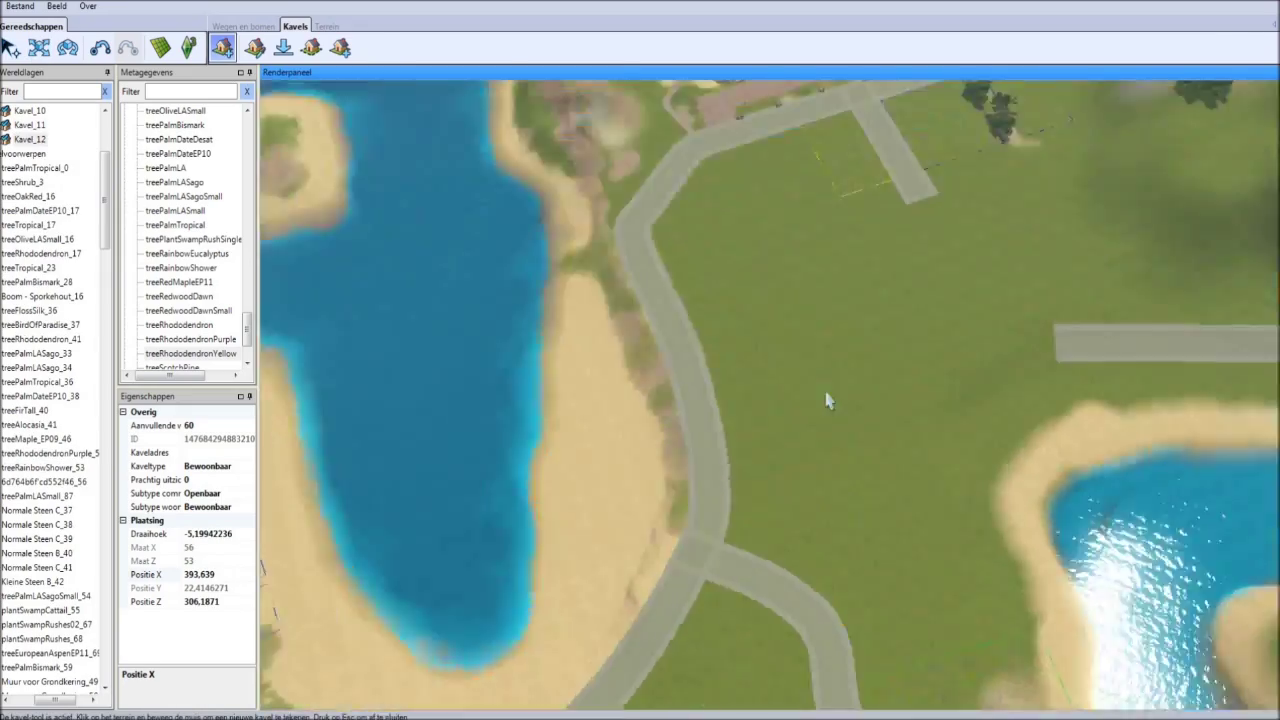
{"action": "key", "text": "Escape"}
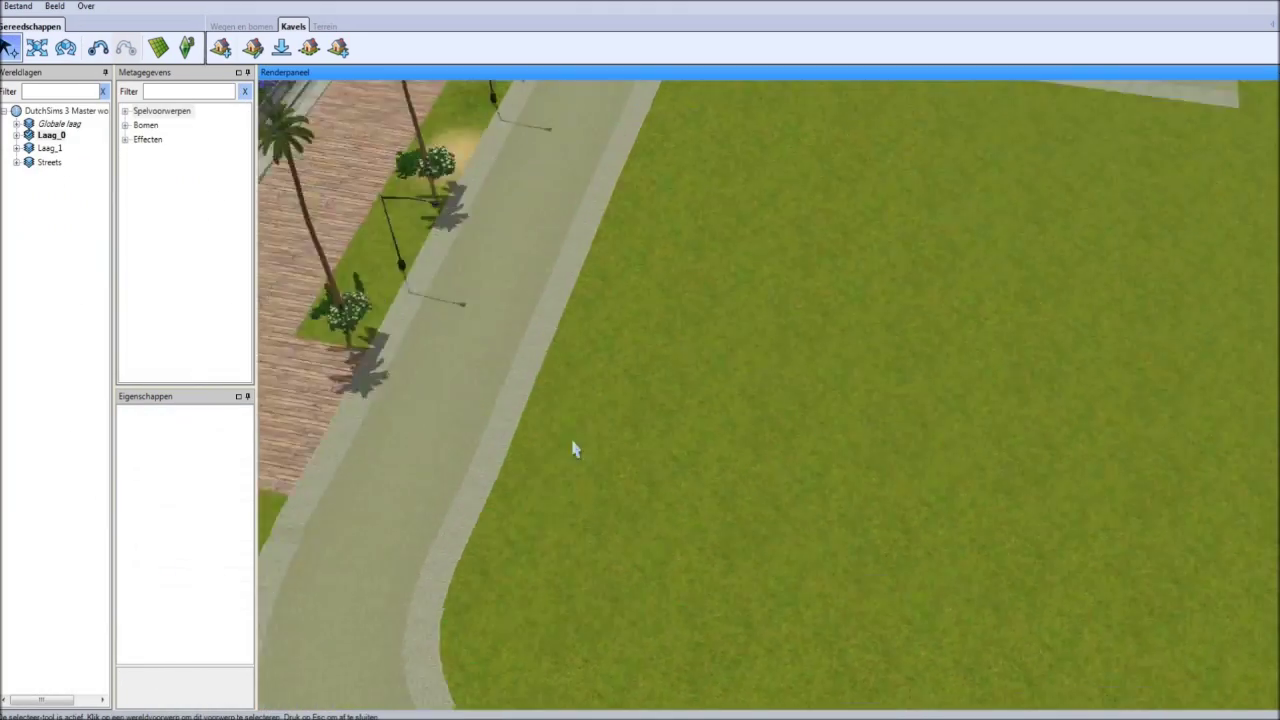
- Start lot Kavel_13 beside the road and lay a road segment to the crossing
{"action": "key", "text": "l"}
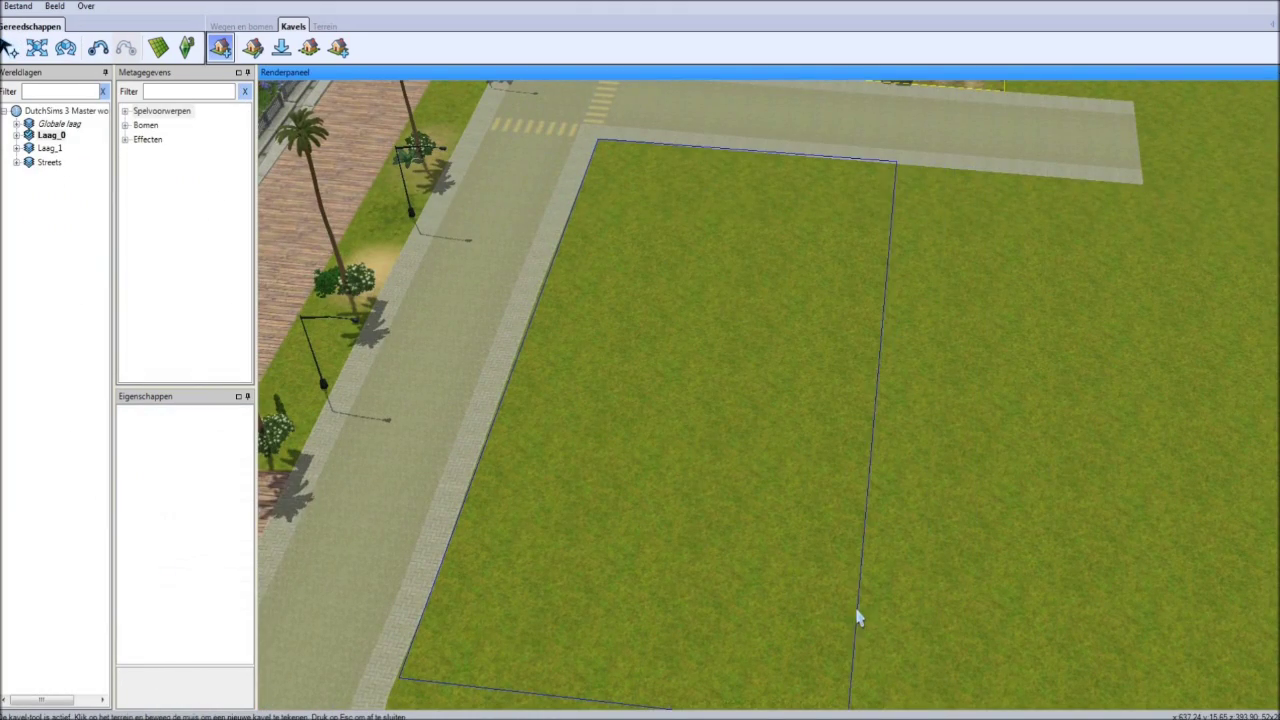
{"action": "left_click", "coordinate": [843, 599]}
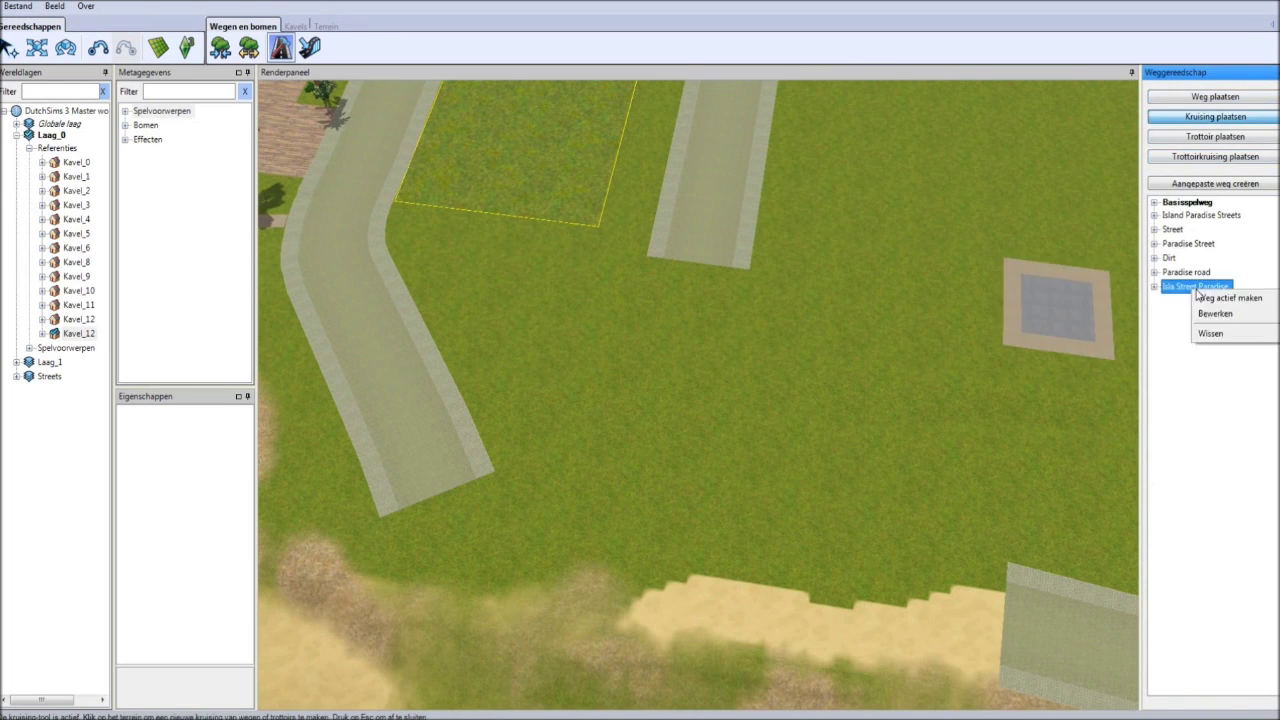
{"action": "left_click", "coordinate": [1205, 95]}
{"action": "left_click", "coordinate": [697, 264]}
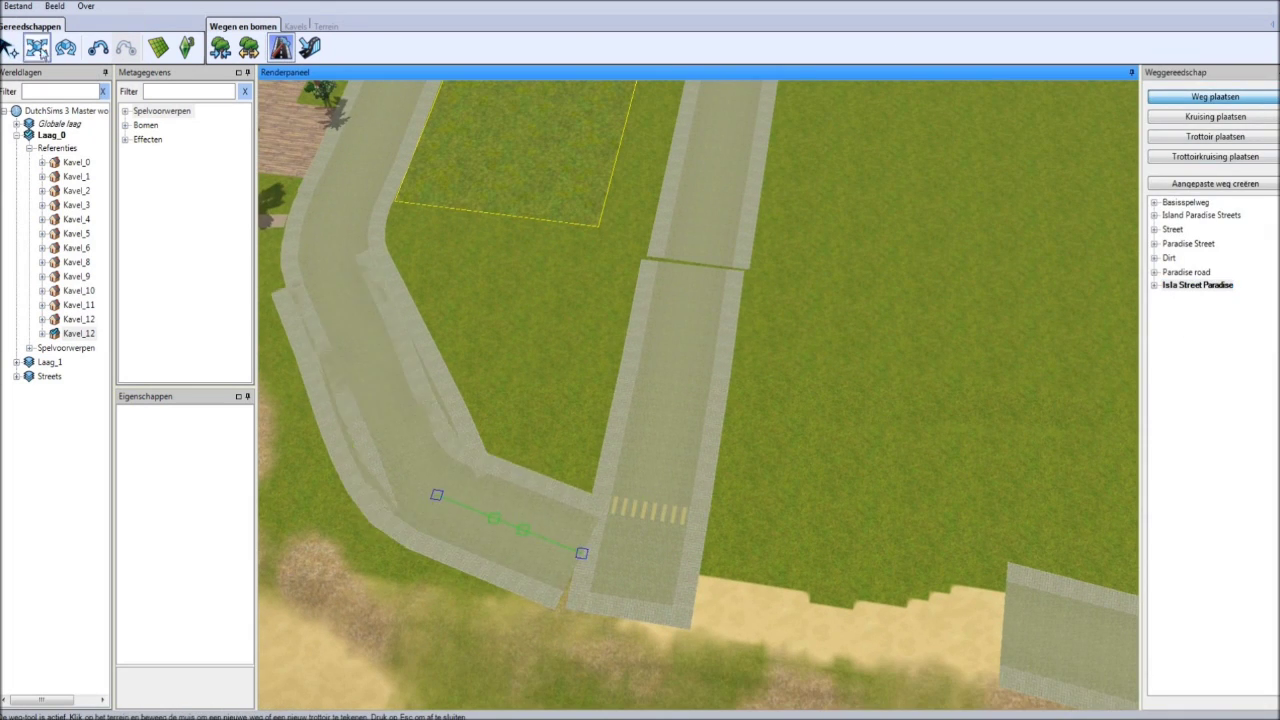
{"action": "left_click", "coordinate": [37, 47]}
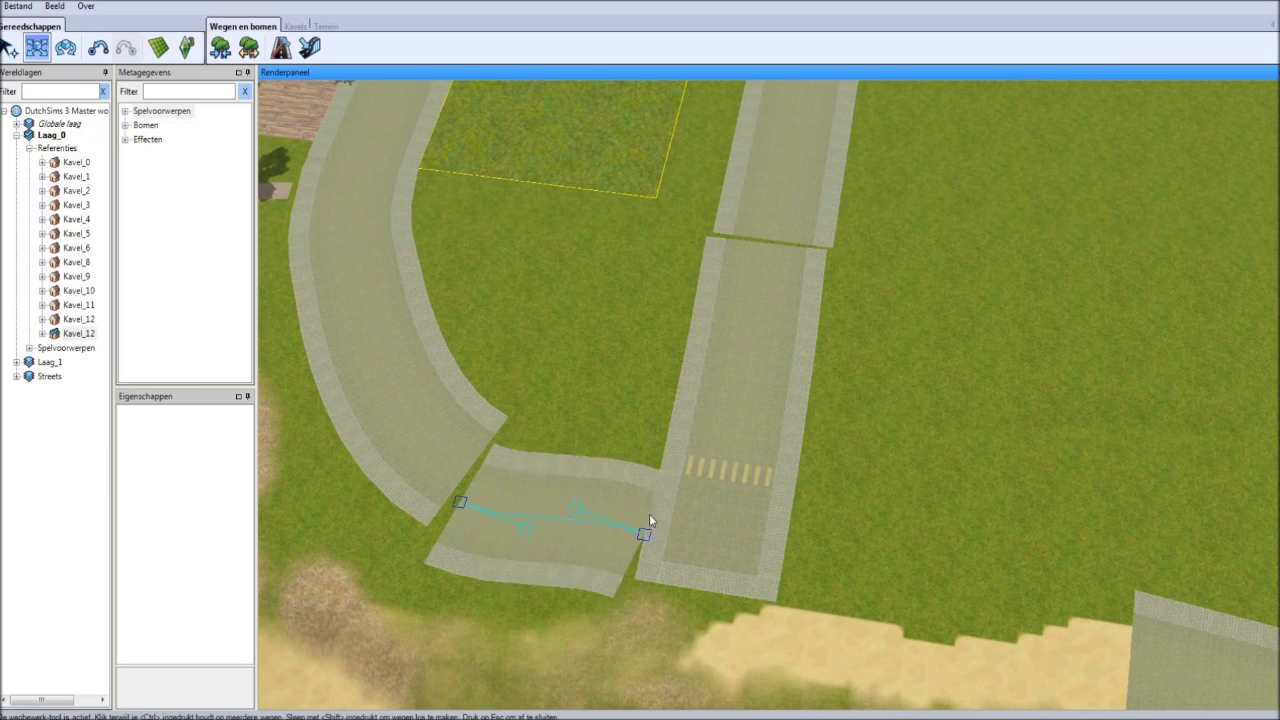
{"action": "scroll", "coordinate": [649, 514], "scroll_direction": "down", "scroll_amount": 3}
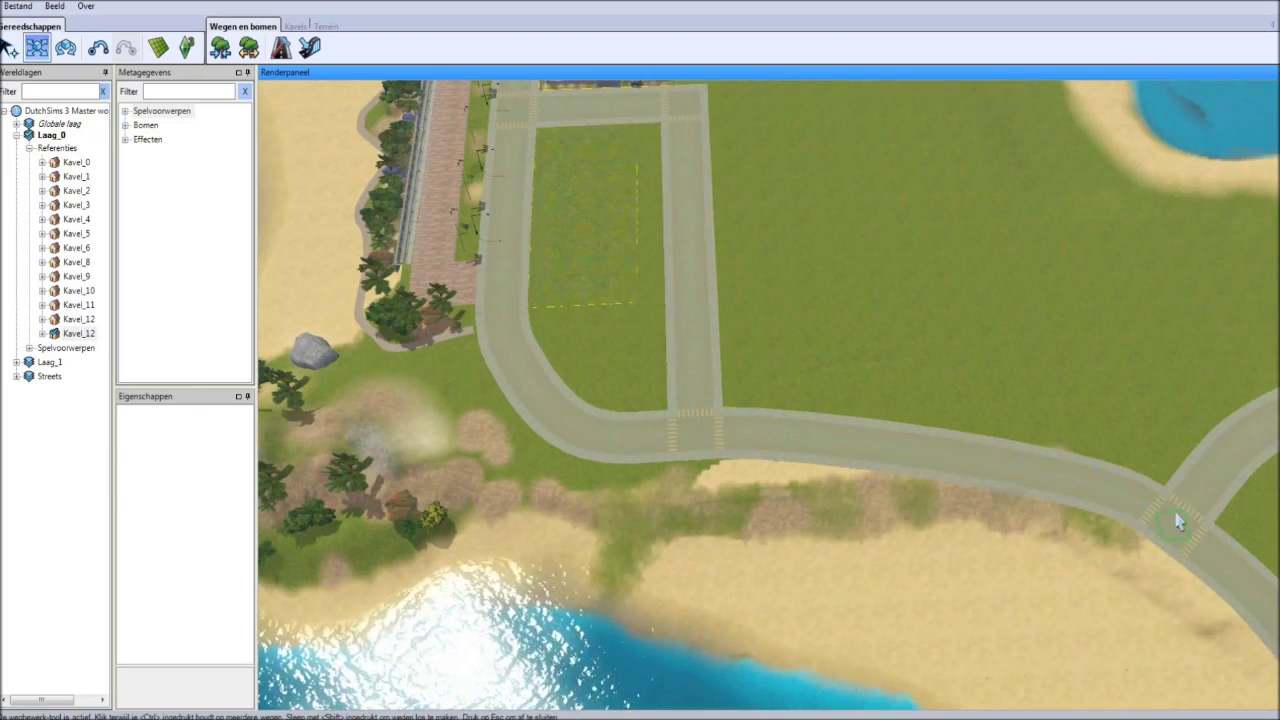
{"action": "left_click", "coordinate": [1042, 461]}
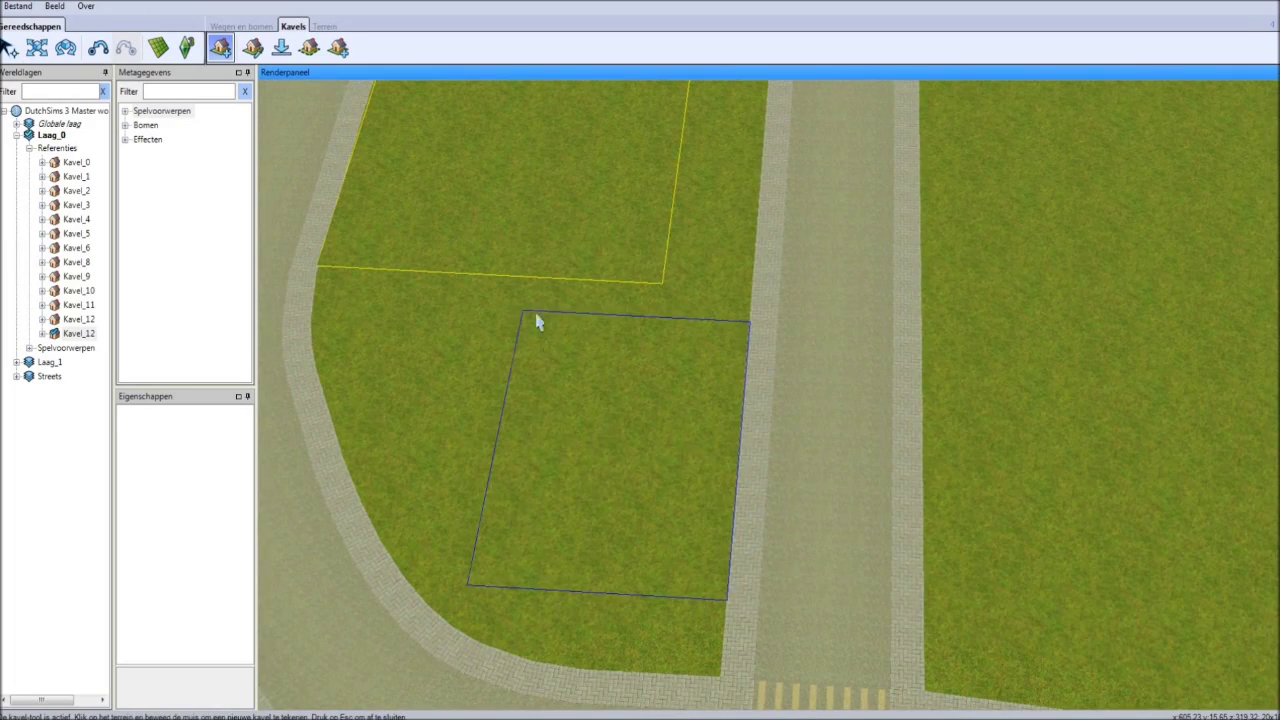
- Finish the lot, curve a branch road into the junction and lay sidewalks along it
{"action": "left_click", "coordinate": [537, 321]}
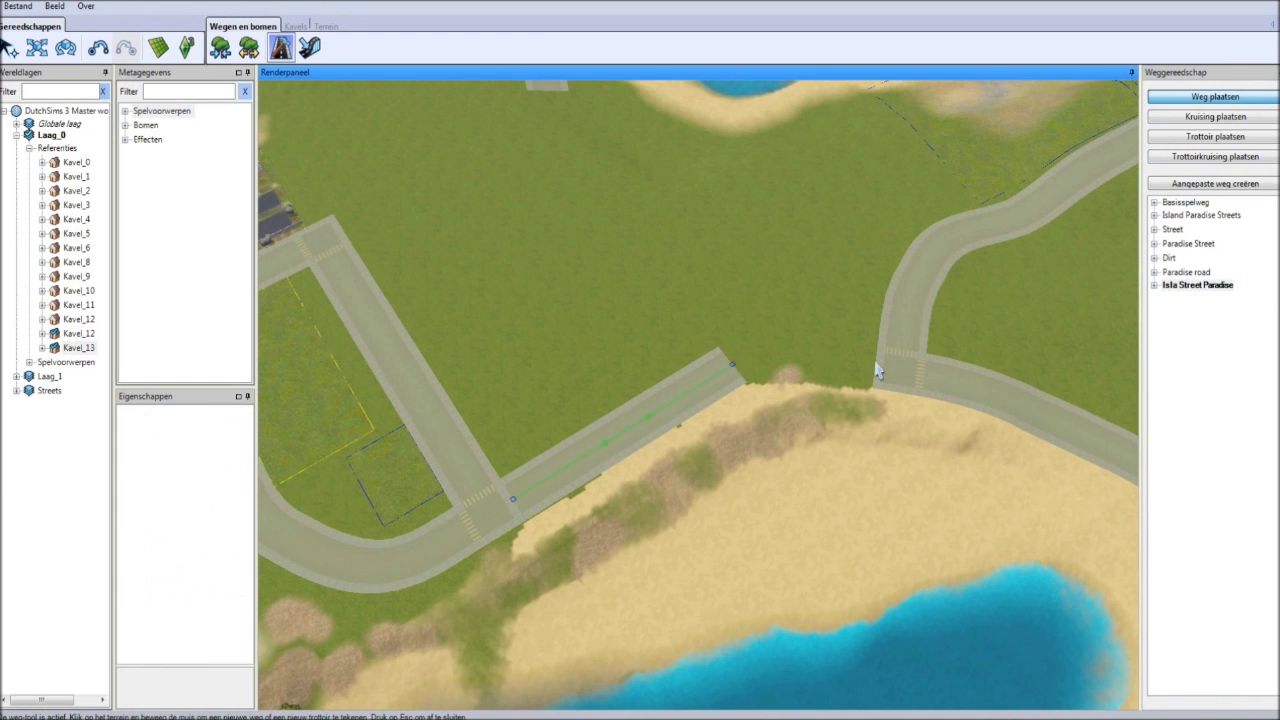
{"action": "left_click", "coordinate": [877, 372]}
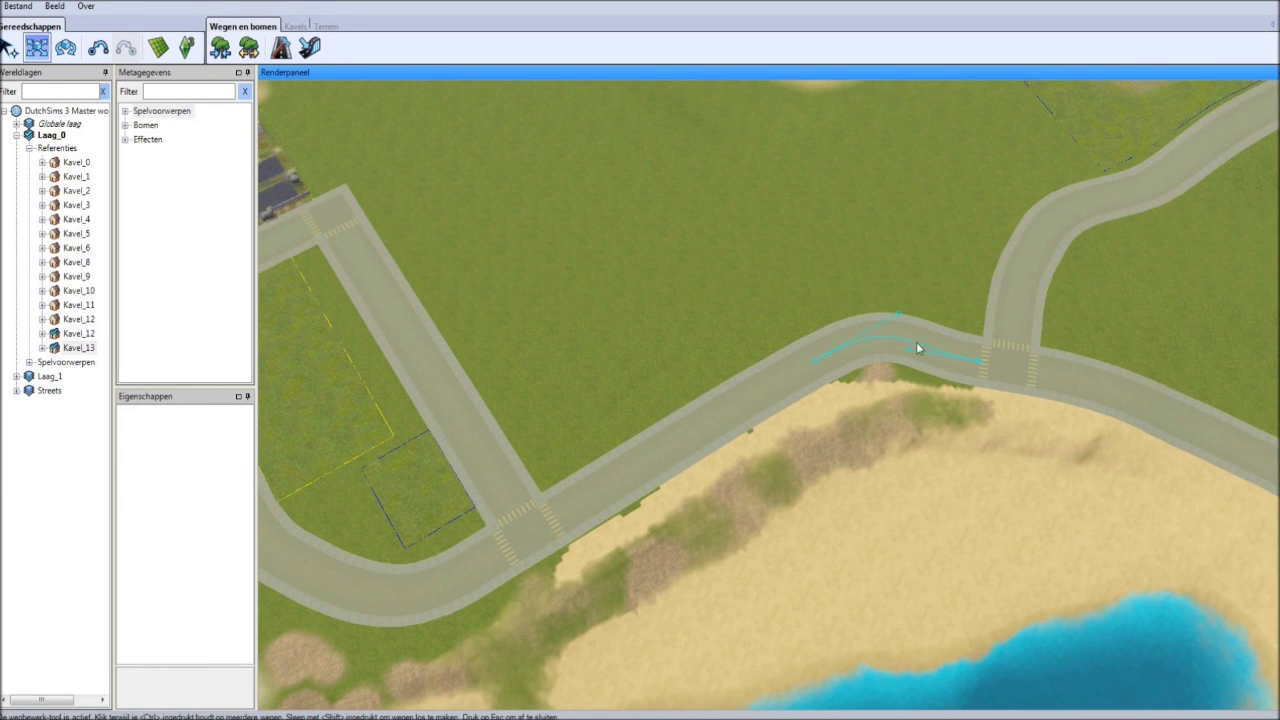
{"action": "left_click_drag", "start_coordinate": [918, 347], "coordinate": [1014, 379], "text": "shift"}
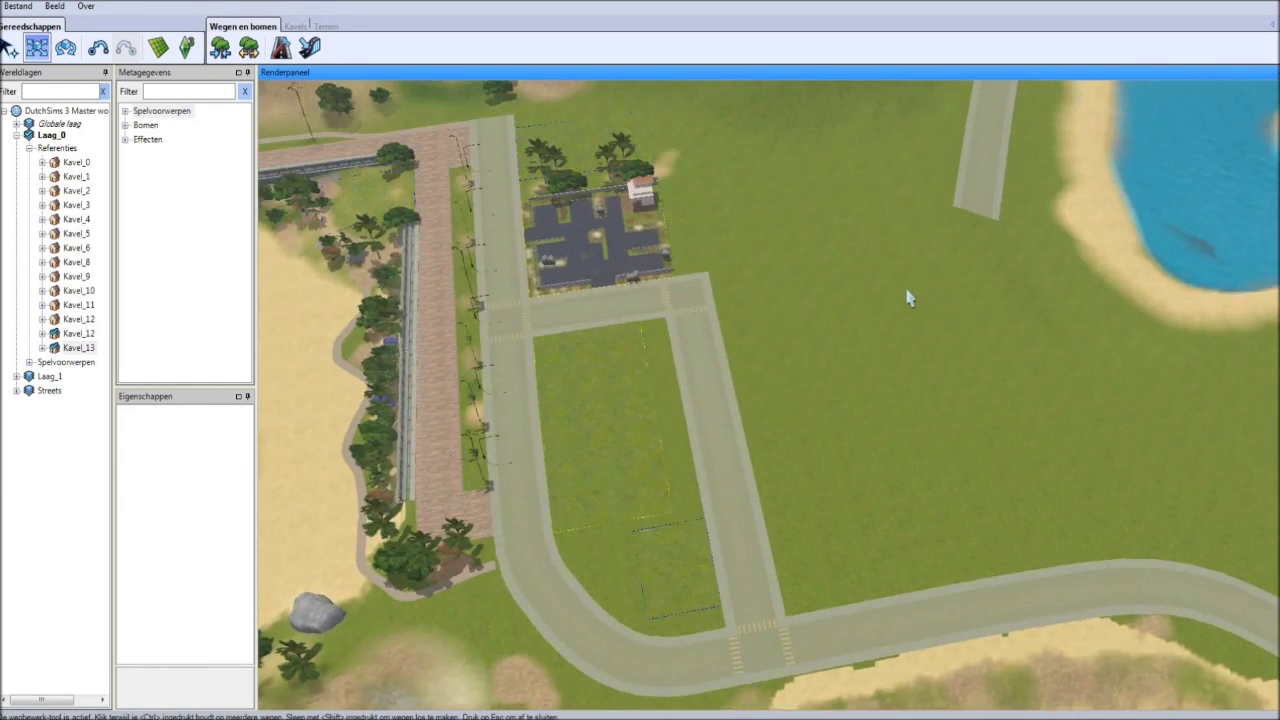
{"action": "key", "text": "Escape"}
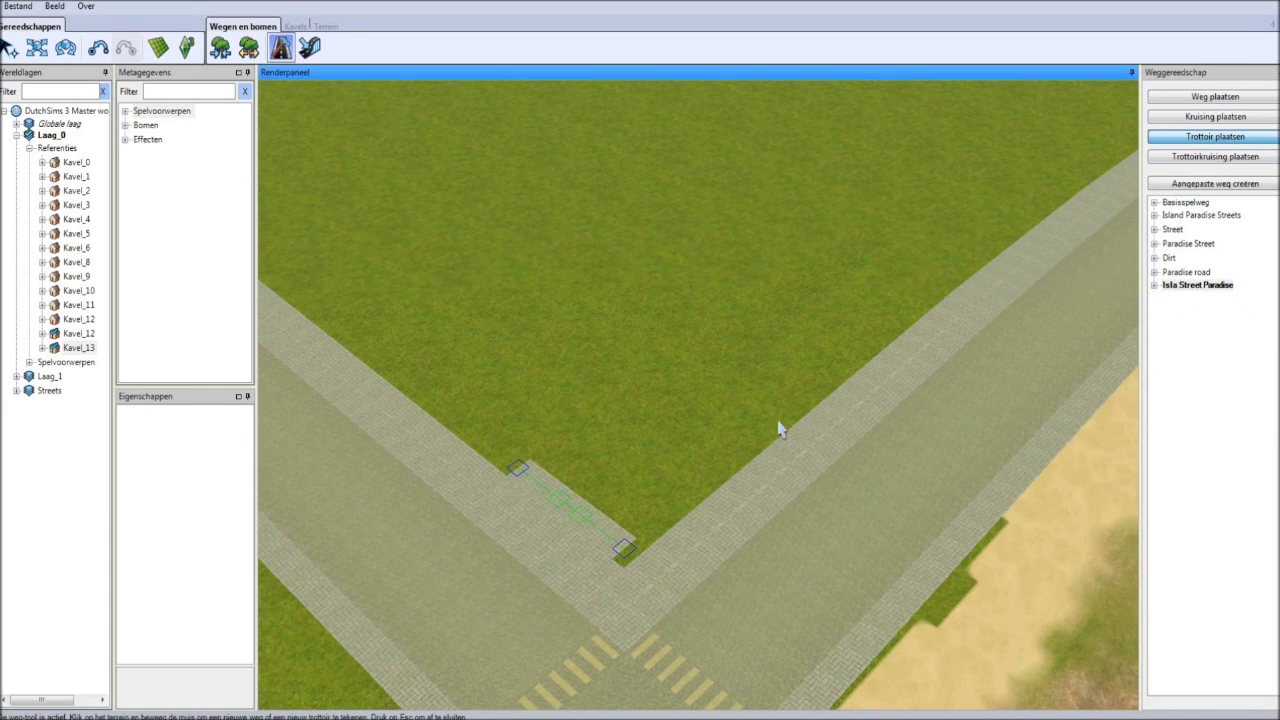
{"action": "key", "text": "Escape"}
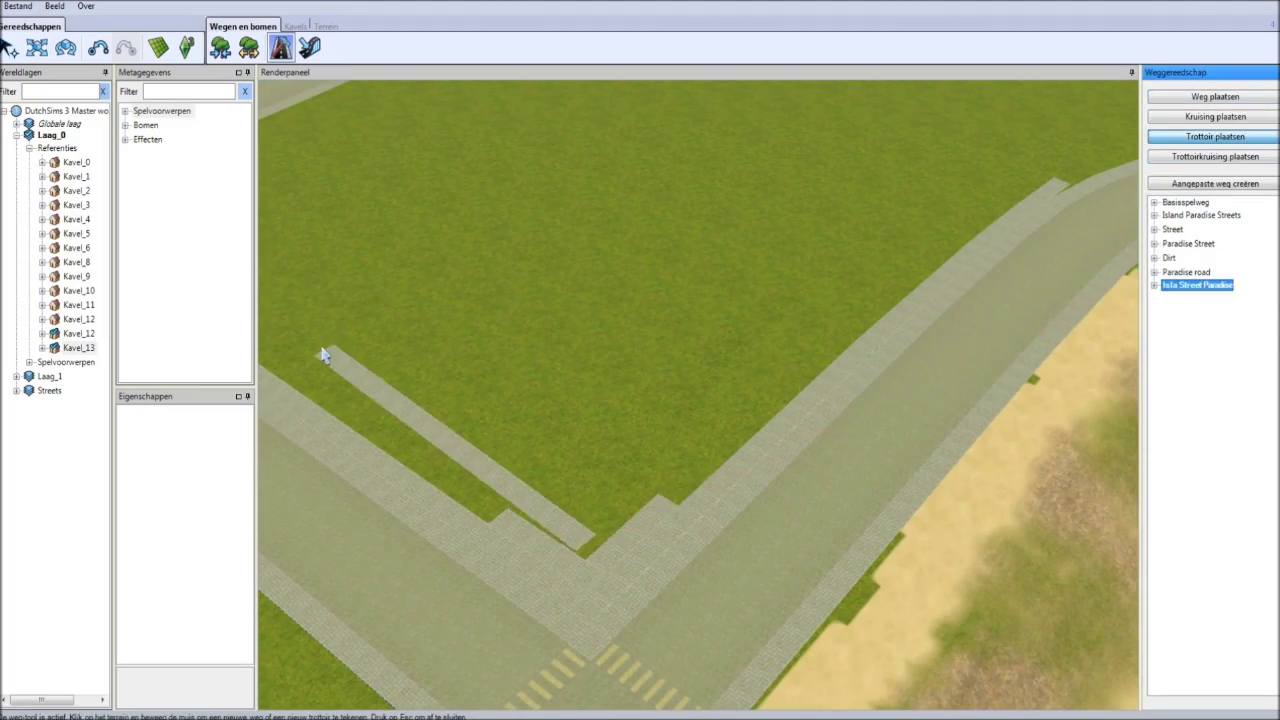
{"action": "scroll", "coordinate": [420, 355], "scroll_direction": "up", "scroll_amount": 3}
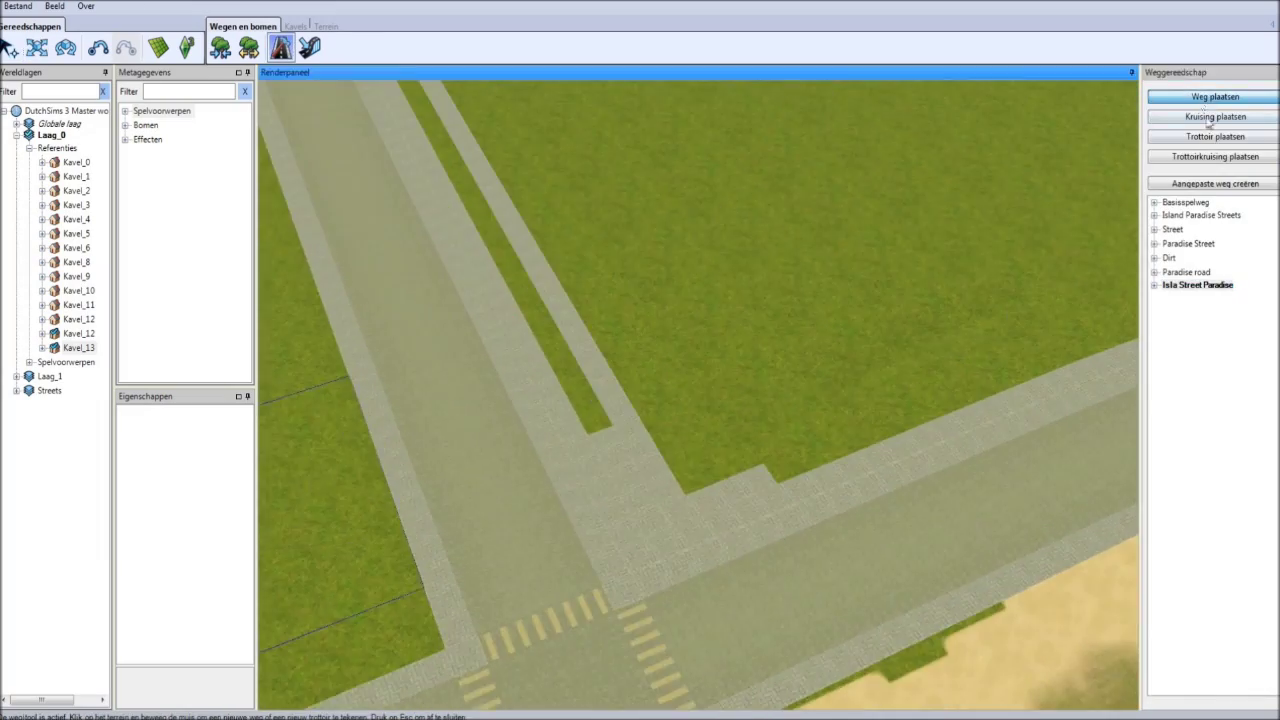
{"action": "scroll", "coordinate": [960, 253], "scroll_direction": "up", "scroll_amount": 2}
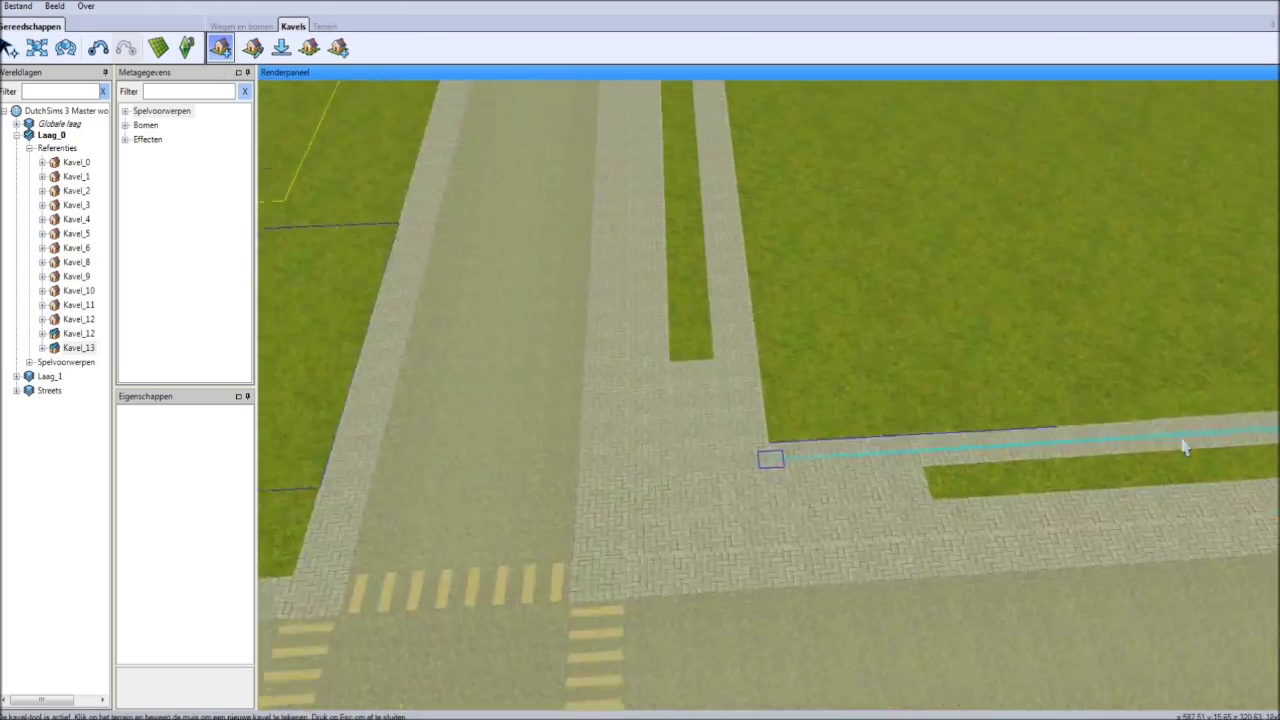
- Outline lot Kavel_14 beside the sidewalk and confirm it as residential with value 70
{"action": "left_click", "coordinate": [756, 122]}
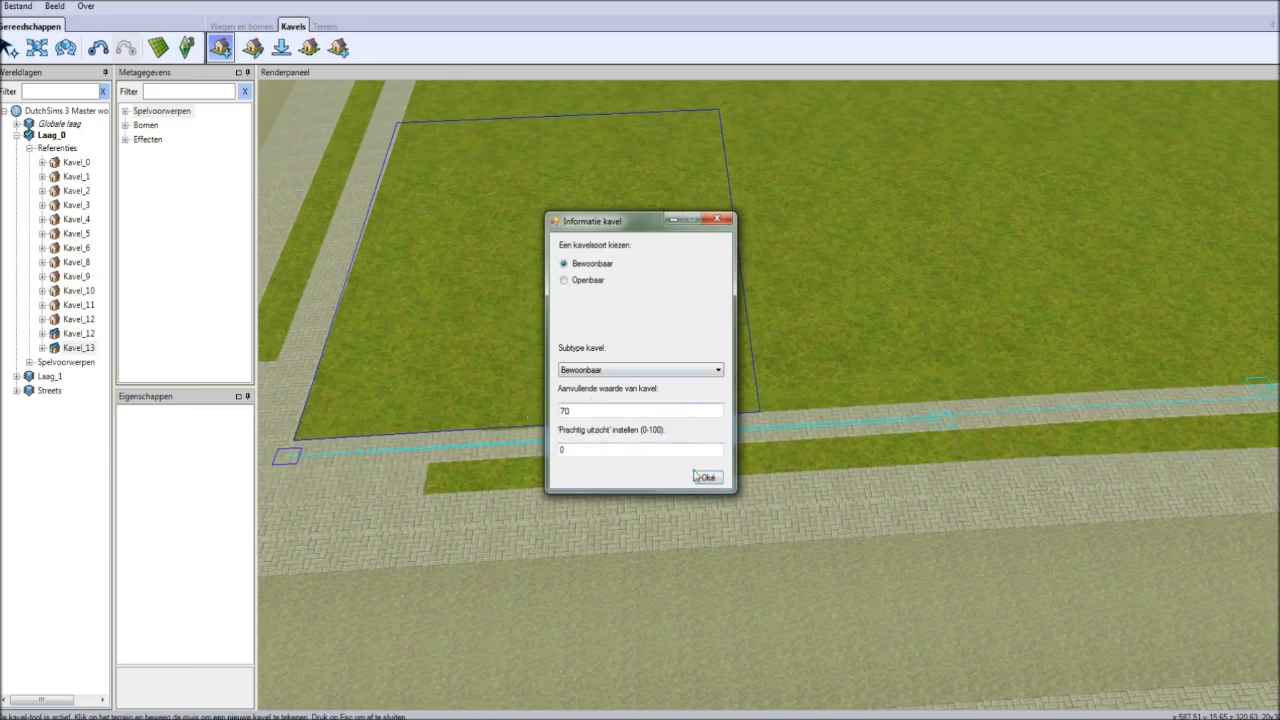
{"action": "left_click", "coordinate": [705, 477]}
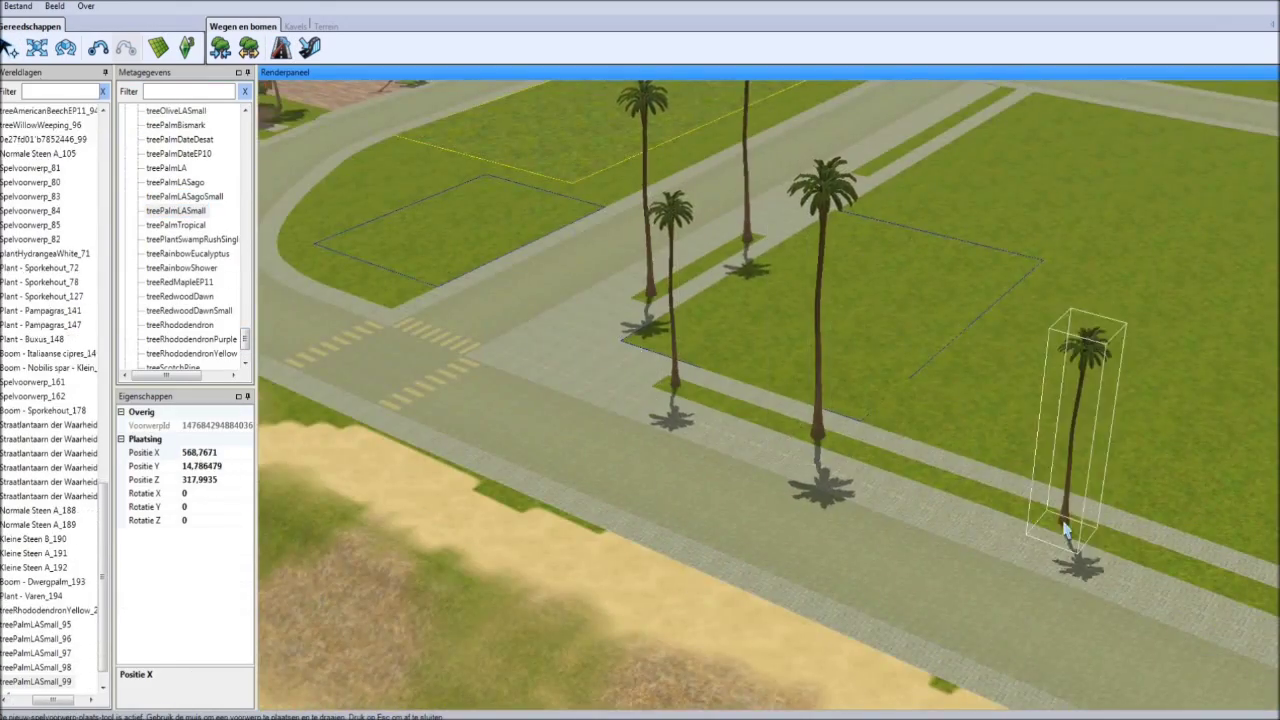
- Plant three treePalmLASmall palms along the road and paint sand beneath them
{"action": "left_click", "coordinate": [1065, 530]}
{"action": "left_click", "coordinate": [1110, 515]}
{"action": "left_click", "coordinate": [1145, 520]}
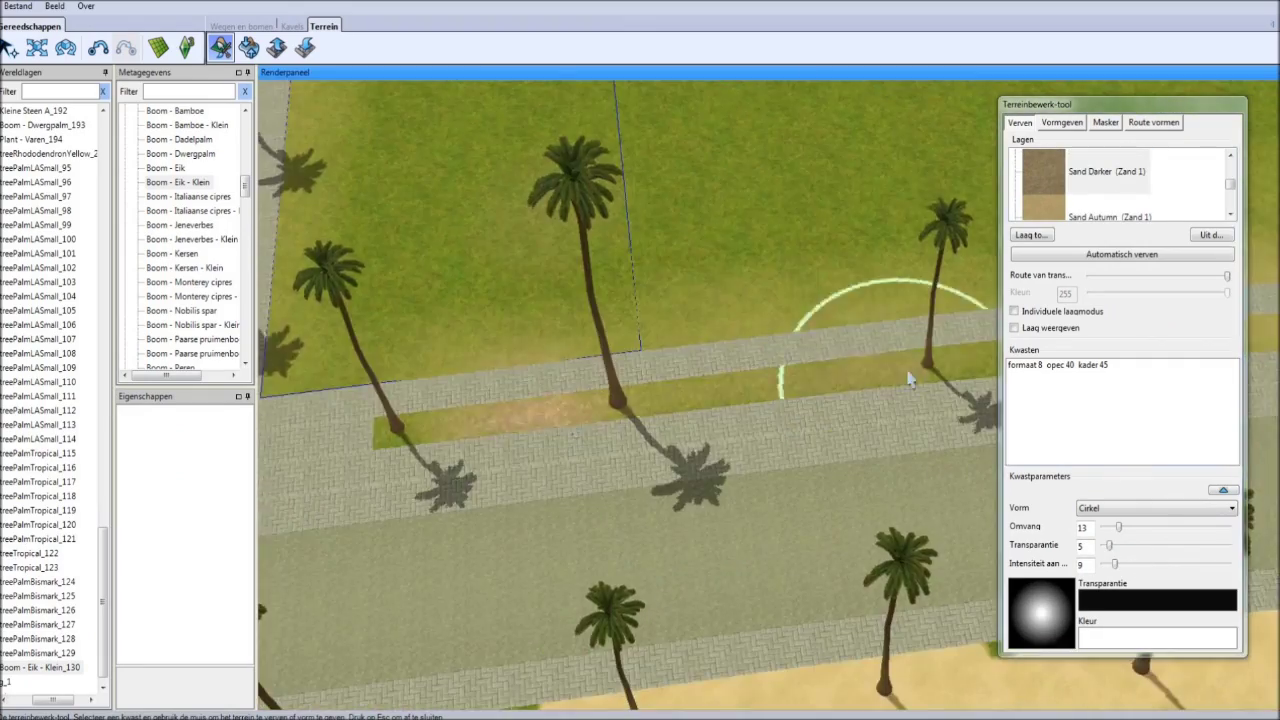
{"action": "key", "text": "Escape"}
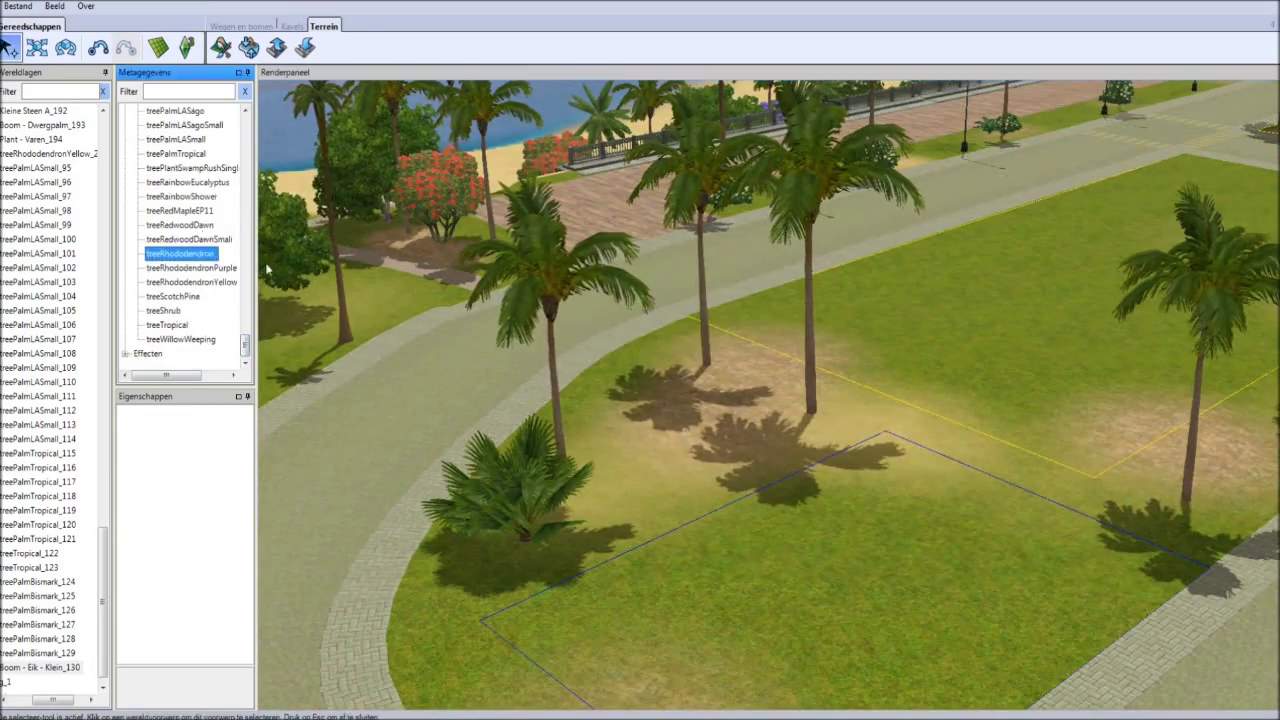
- Place a purple rhododendron on the lot with a Bismark palm behind it
{"action": "left_click", "coordinate": [628, 483]}
{"action": "key", "text": "Escape"}
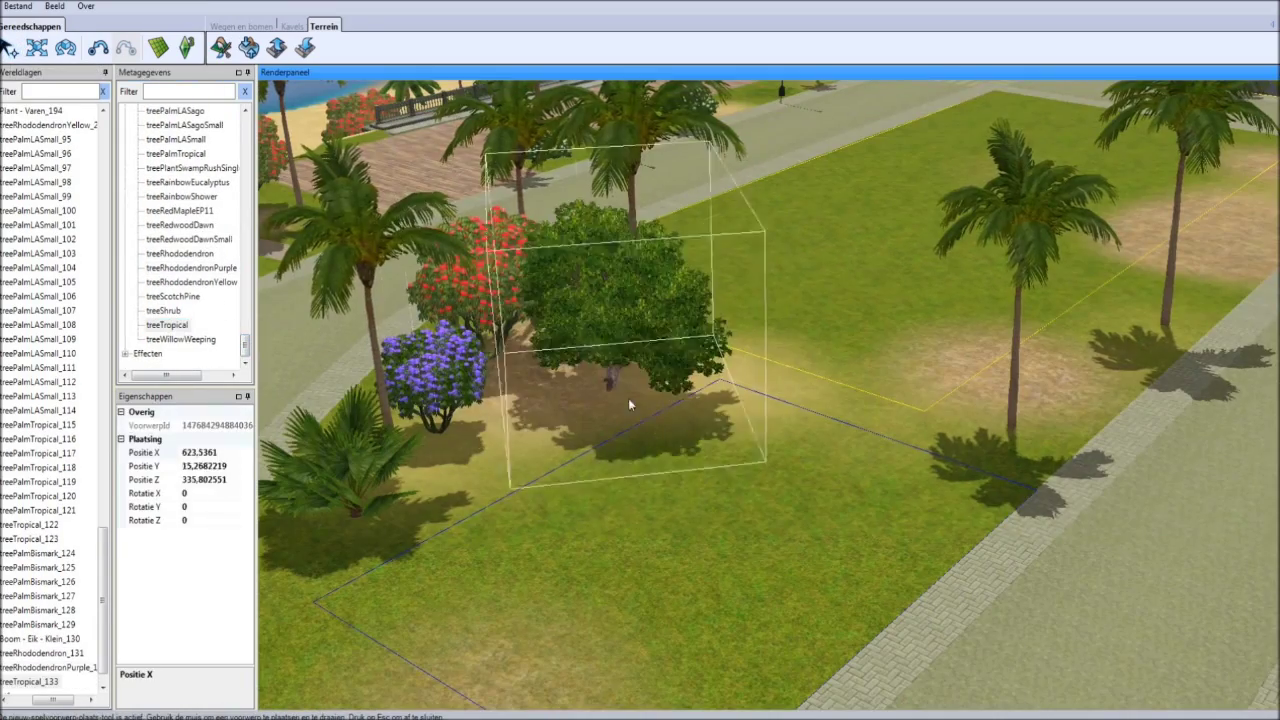
{"action": "scroll", "coordinate": [598, 313], "scroll_direction": "down", "scroll_amount": 2}
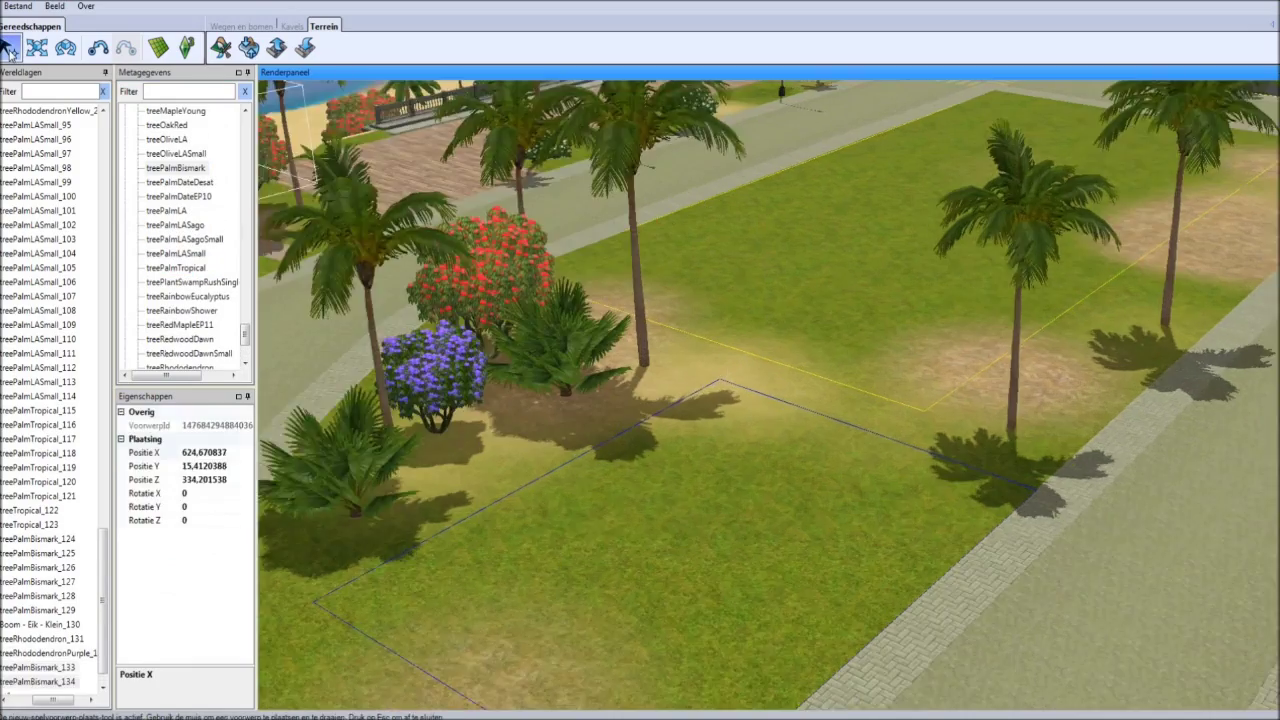
{"action": "left_click", "coordinate": [727, 447]}
{"action": "key", "text": "Escape"}
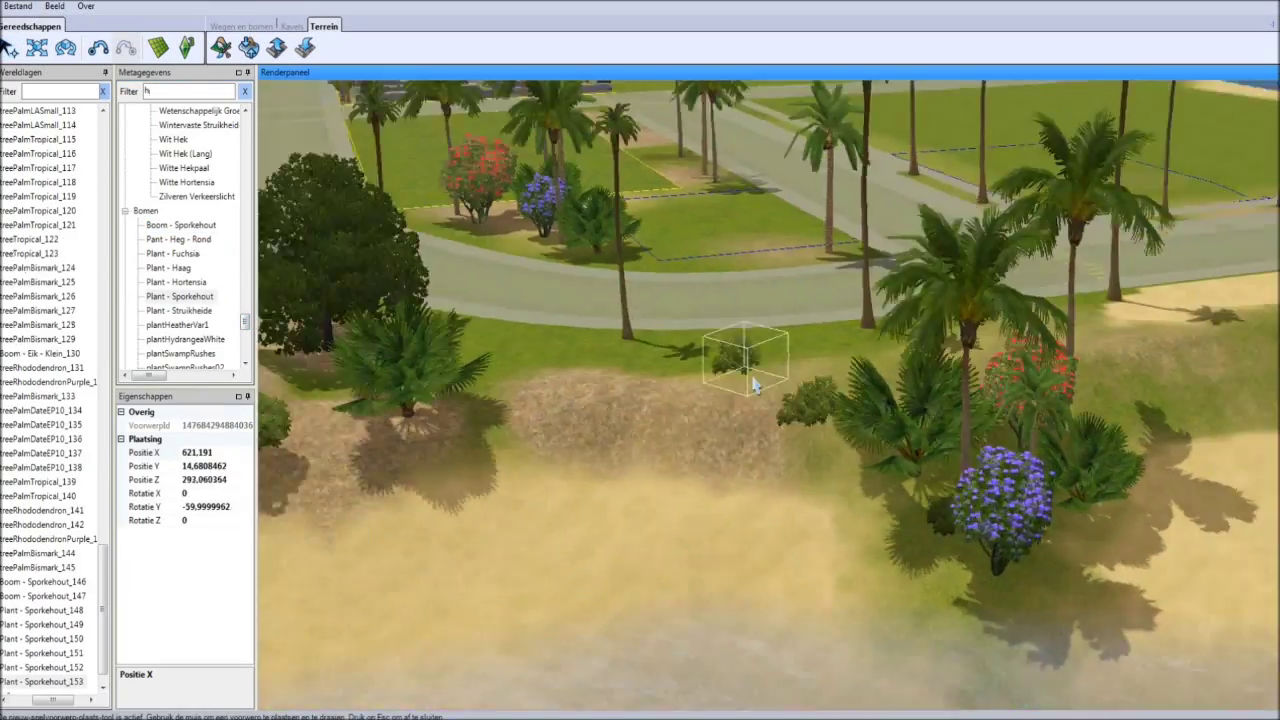
{"action": "left_click", "coordinate": [8, 48]}
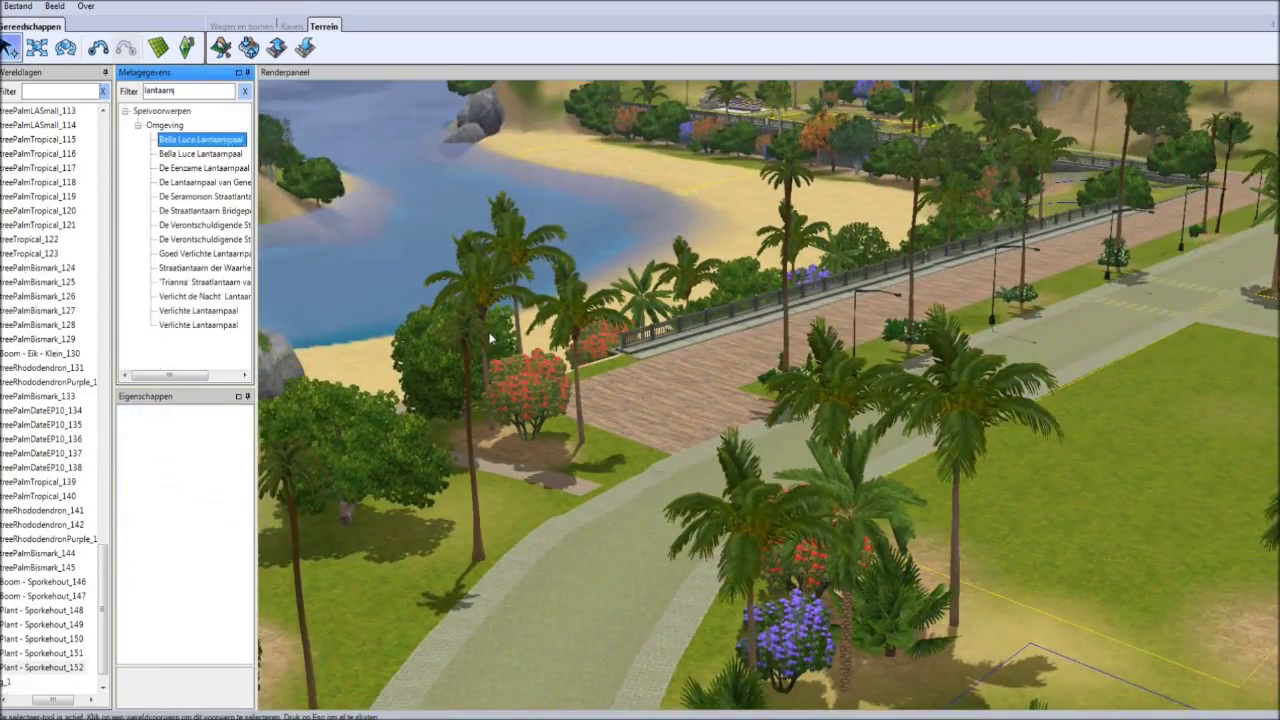
- Place a Bella Luce lamp post and a treeTropical around the park lots
{"action": "left_click", "coordinate": [195, 153]}
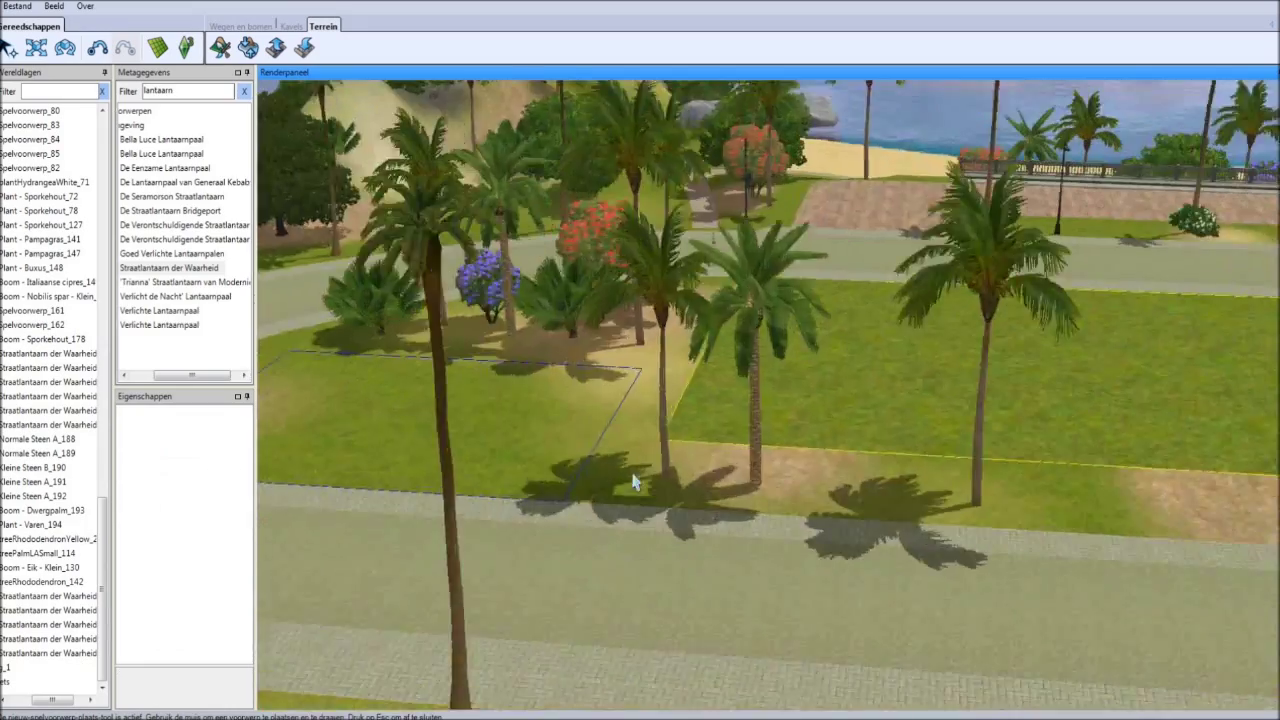
{"action": "left_click", "coordinate": [244, 91]}
{"action": "scroll", "coordinate": [245, 158], "scroll_direction": "down", "scroll_amount": 10}
{"action": "left_click", "coordinate": [200, 325]}
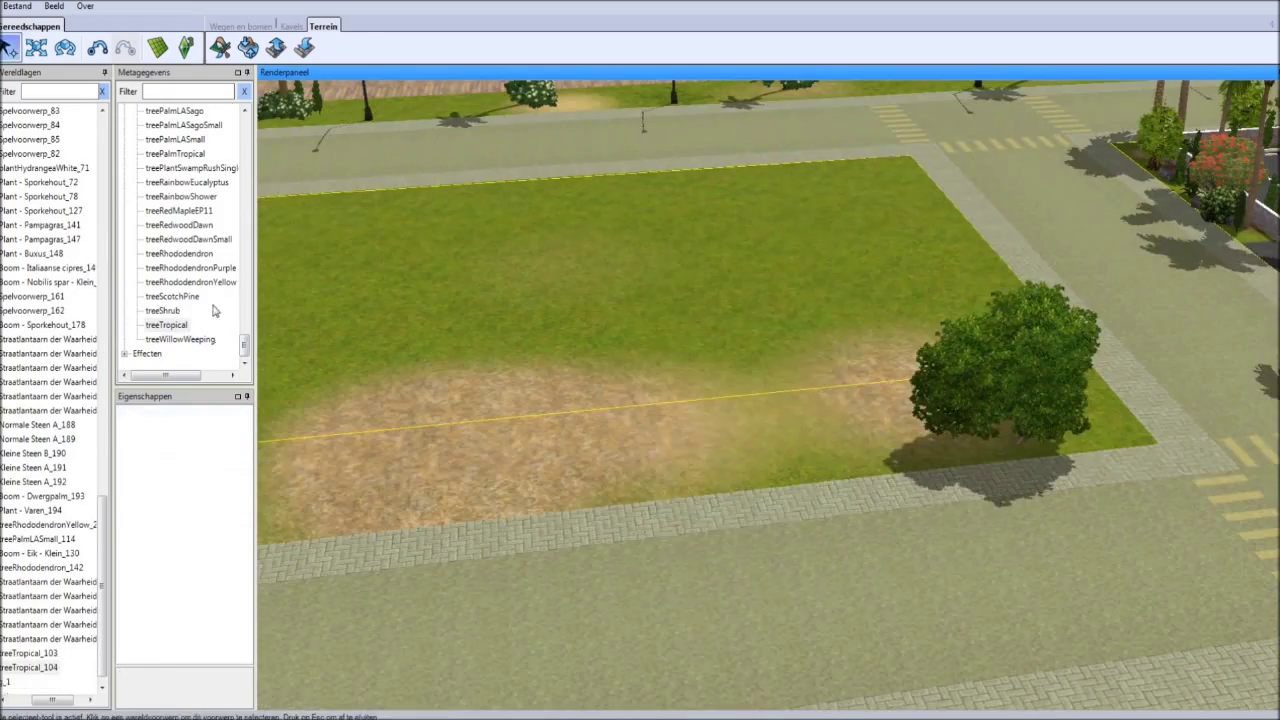
{"action": "left_click", "coordinate": [9, 49]}
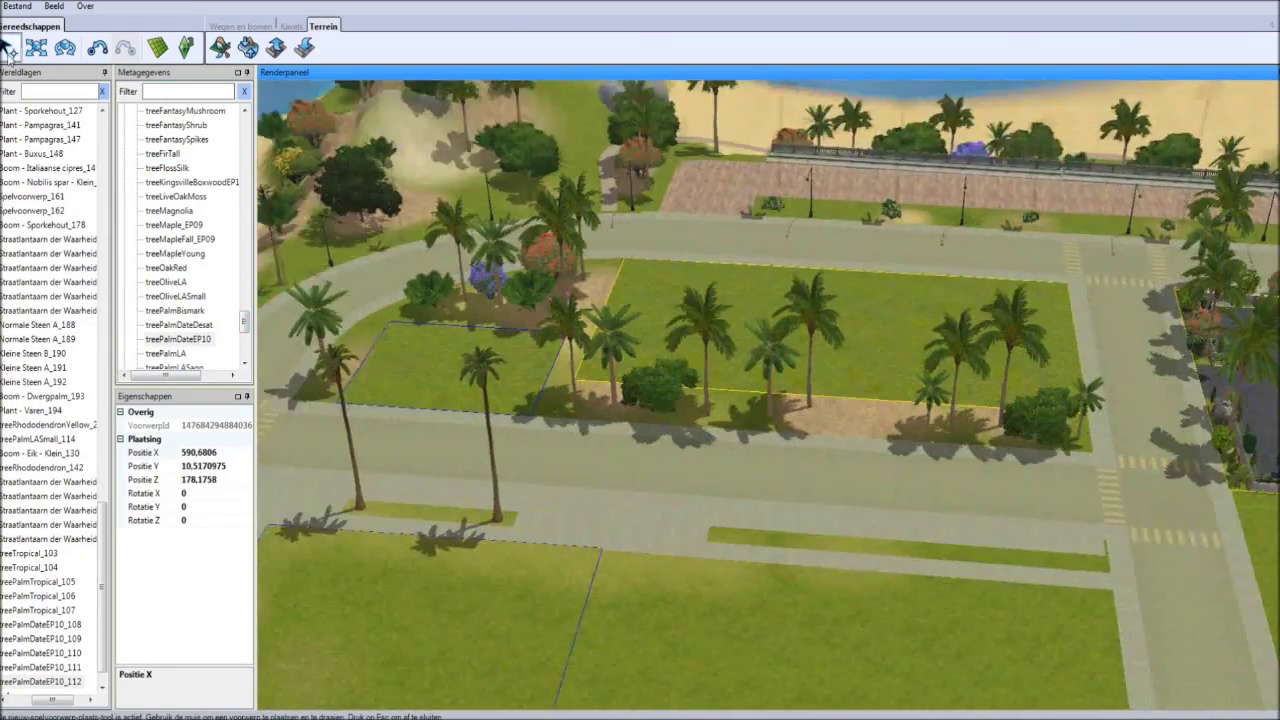
- Plant a row of treePalmLASmall palms and a treeRhododendronYellow bush
{"action": "left_click", "coordinate": [166, 353]}
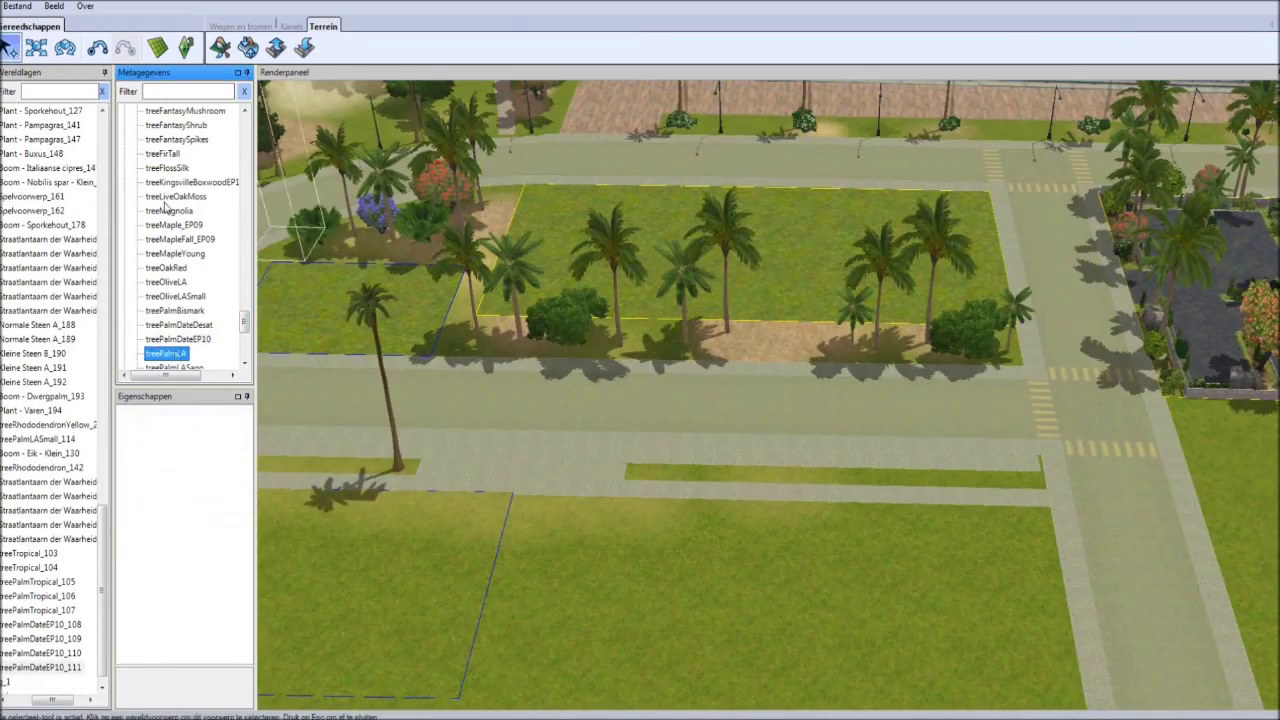
{"action": "double_click", "coordinate": [190, 353]}
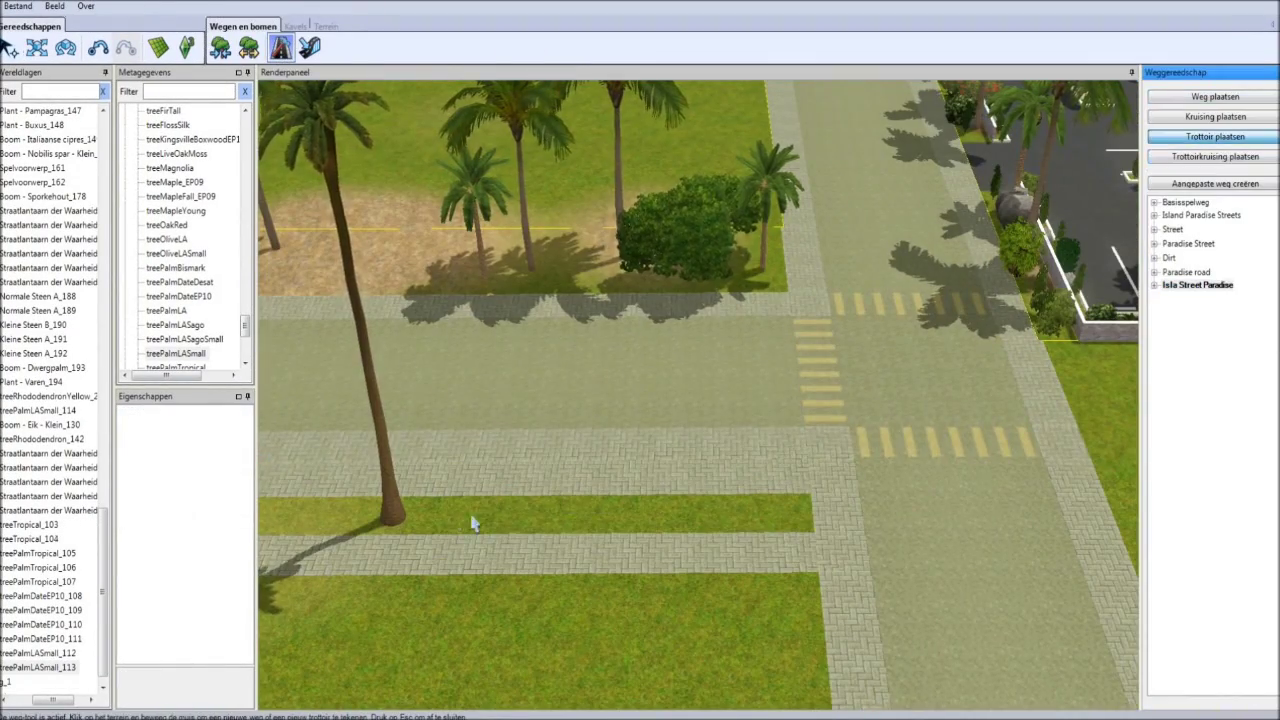
{"action": "scroll", "coordinate": [824, 538], "scroll_direction": "down", "scroll_amount": 5}
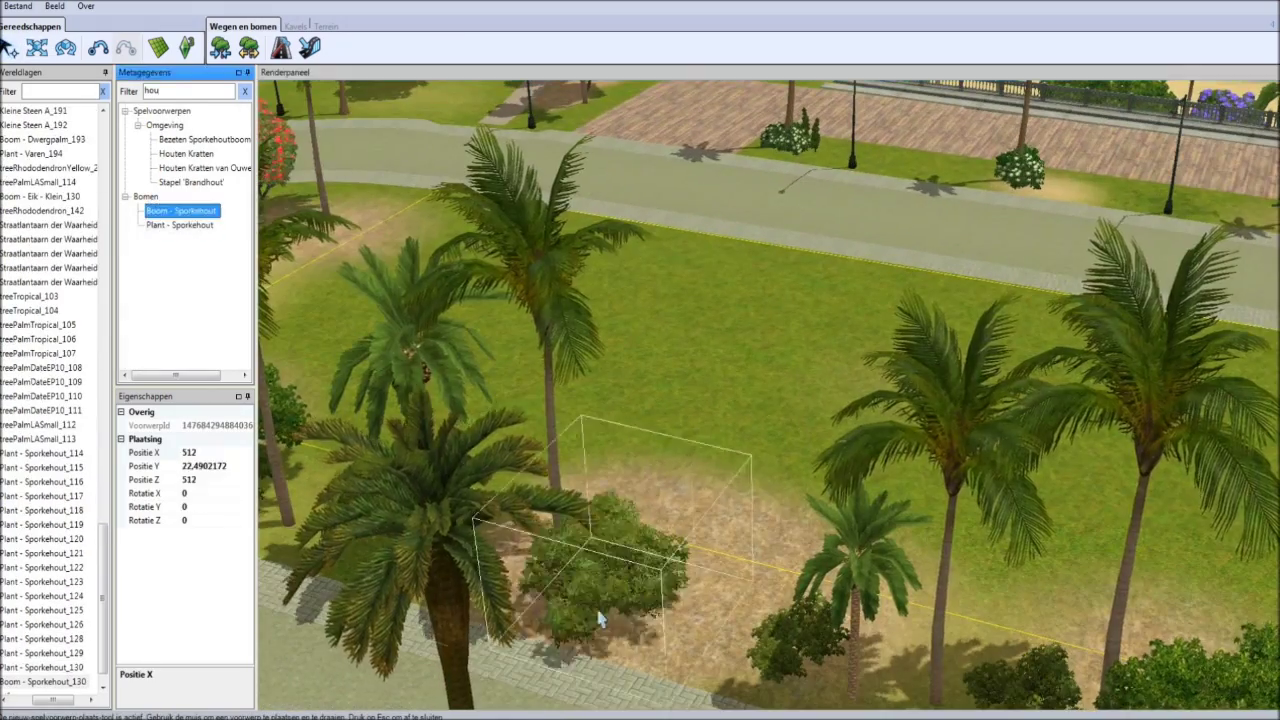
{"action": "key", "text": "Escape"}
{"action": "left_click", "coordinate": [200, 283]}
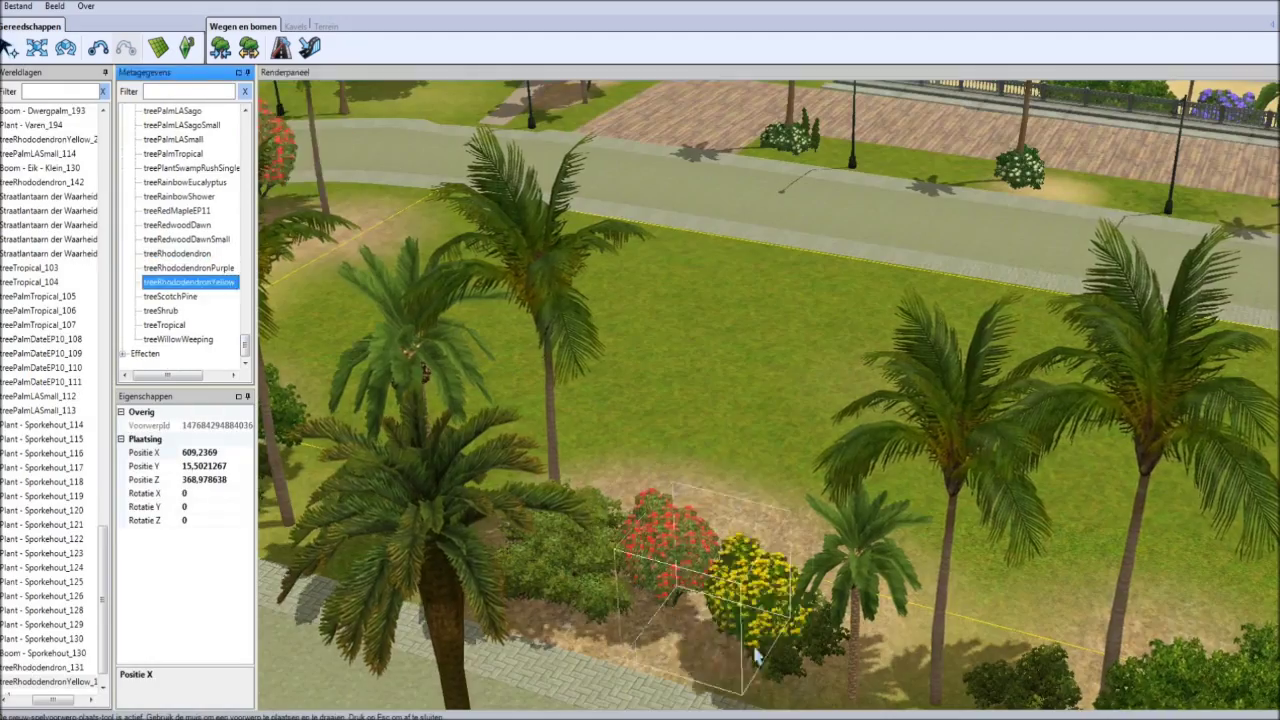
{"action": "key", "text": "Escape"}
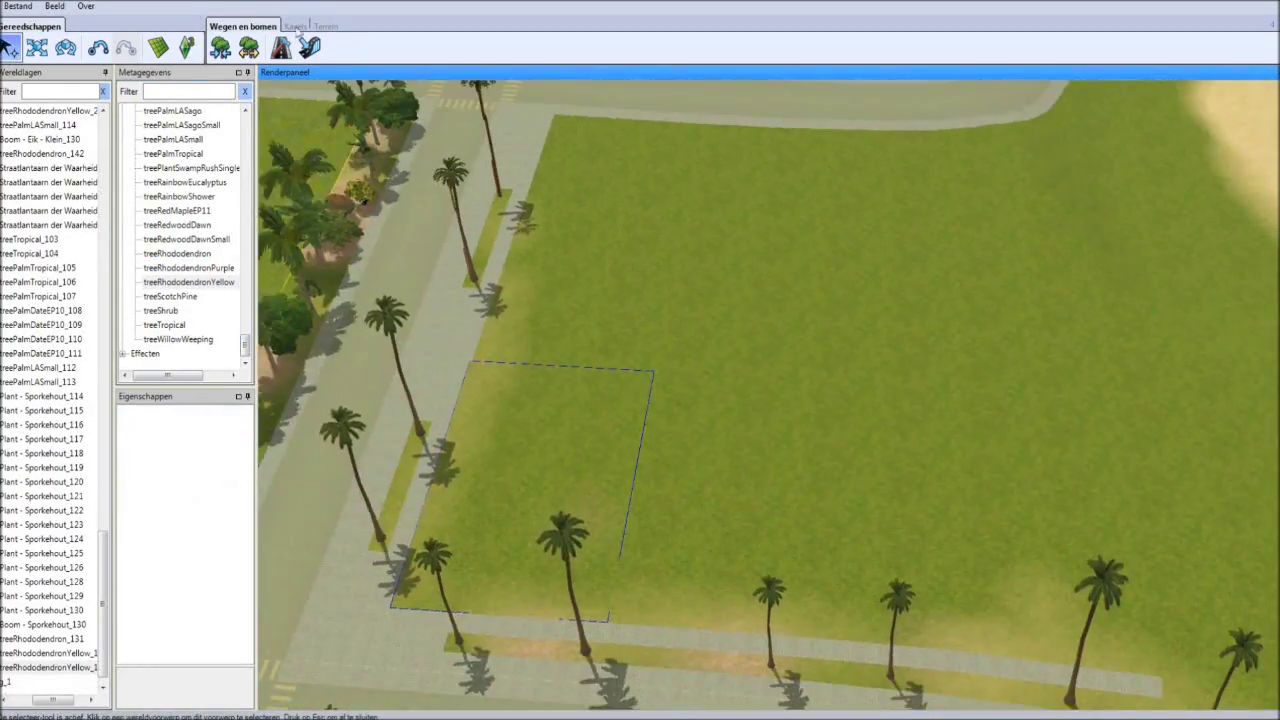
- Draw lot Kavel_15 beside the palm-lined sidewalk as a habitable lot valued at 50
{"action": "left_click", "coordinate": [297, 27]}
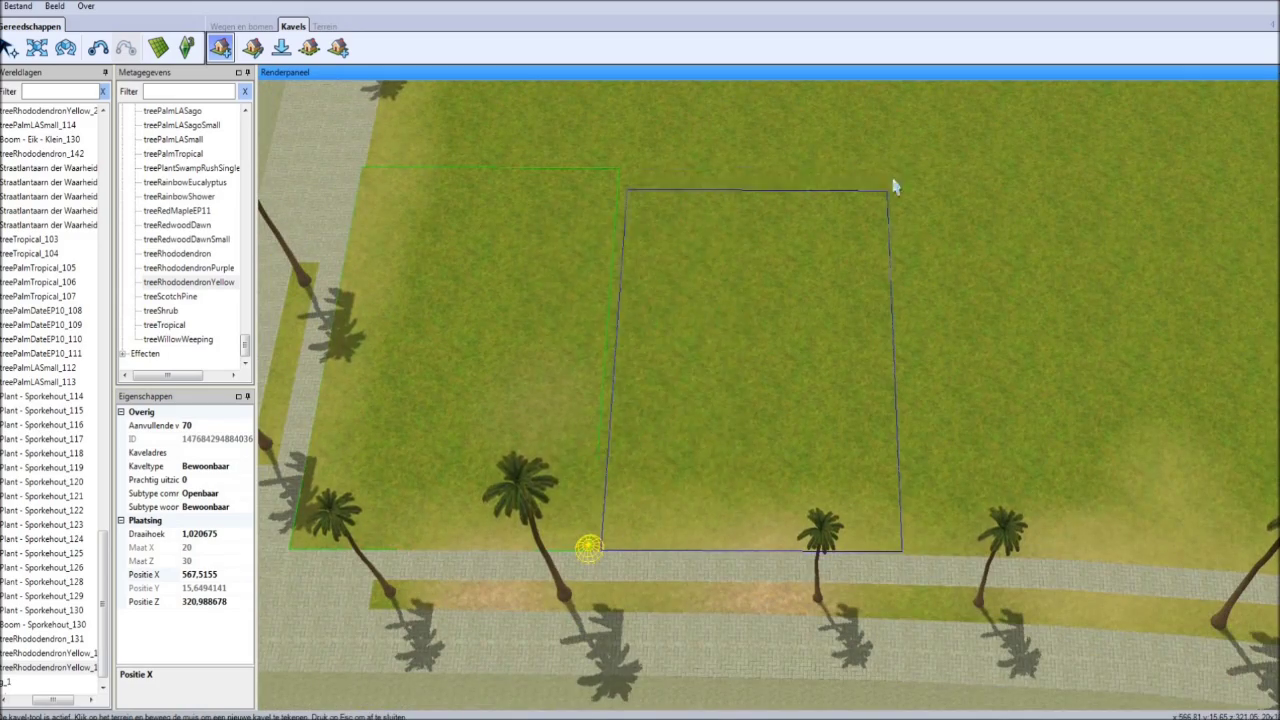
{"action": "left_click", "coordinate": [893, 169]}
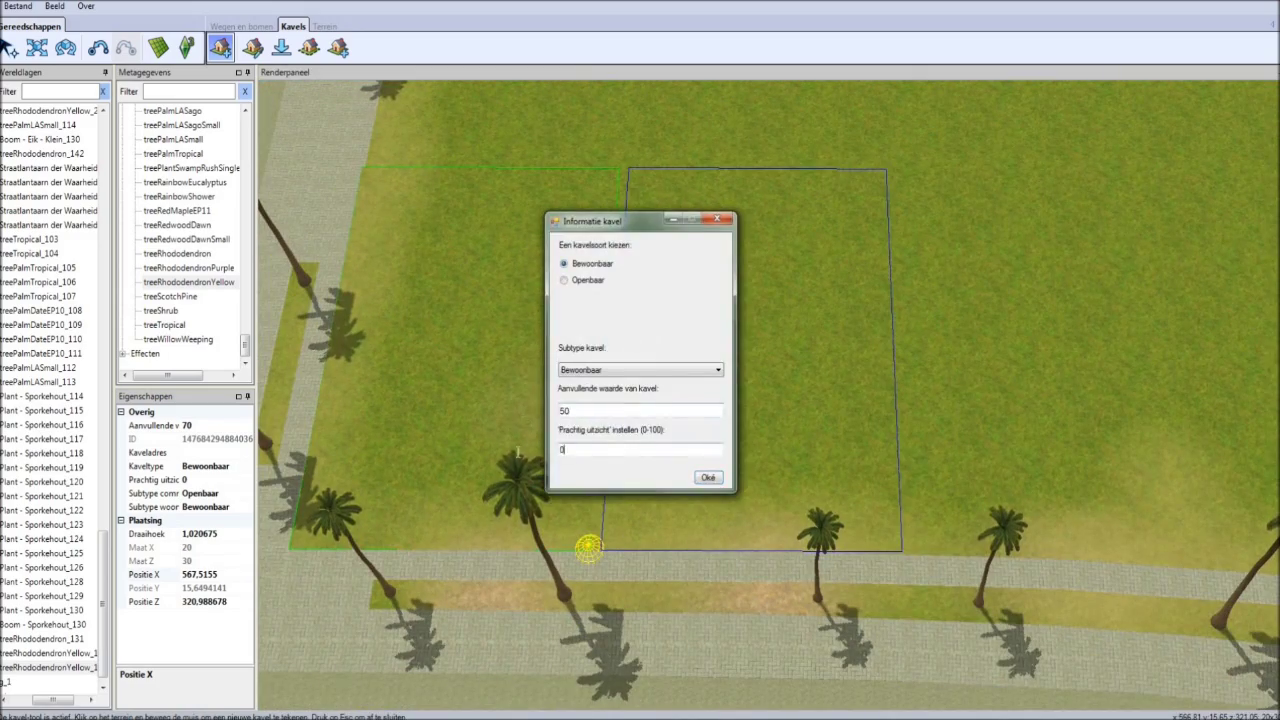
{"action": "left_click", "coordinate": [889, 560]}
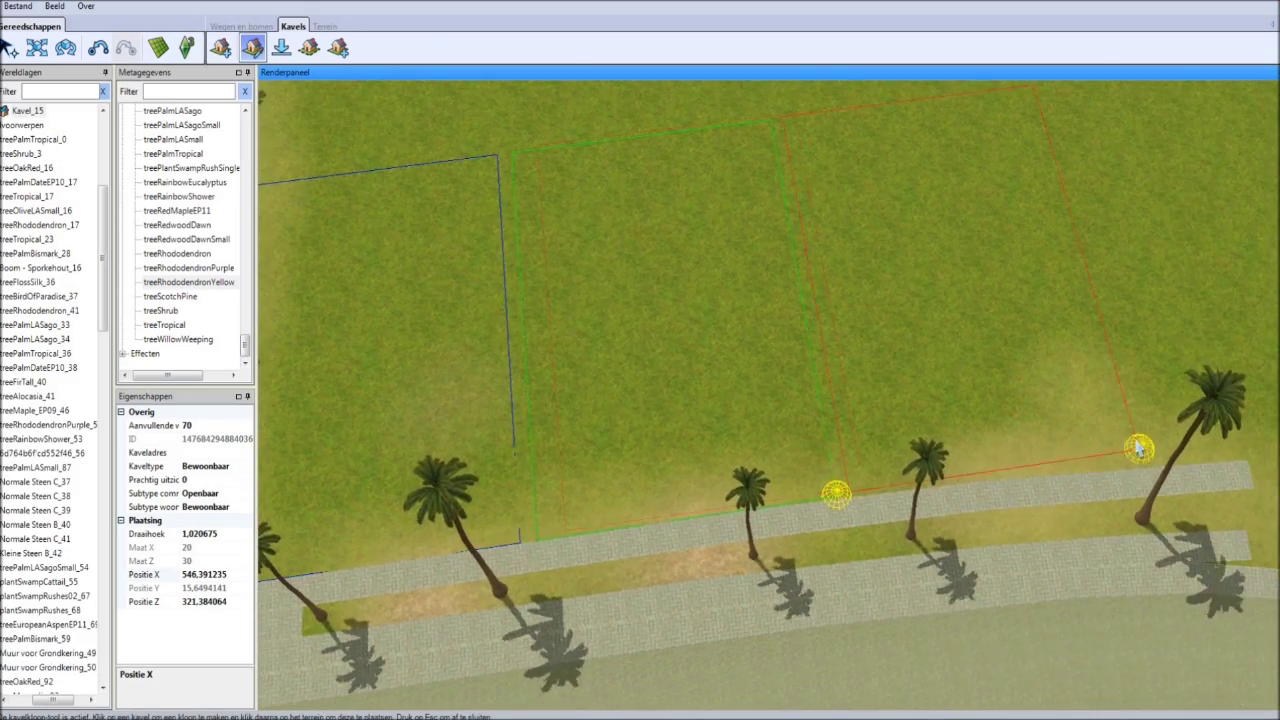
{"action": "scroll", "coordinate": [957, 491], "scroll_direction": "down", "scroll_amount": 5}
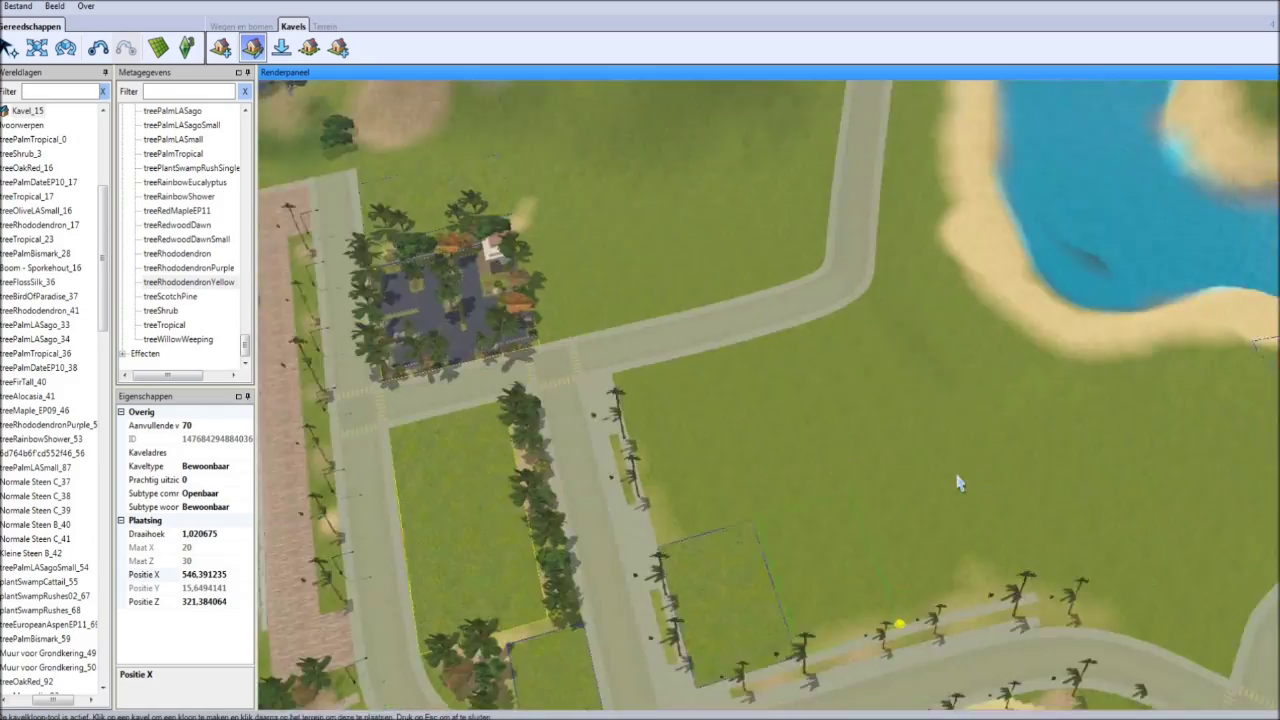
{"action": "scroll", "coordinate": [965, 487], "scroll_direction": "up", "scroll_amount": 2}
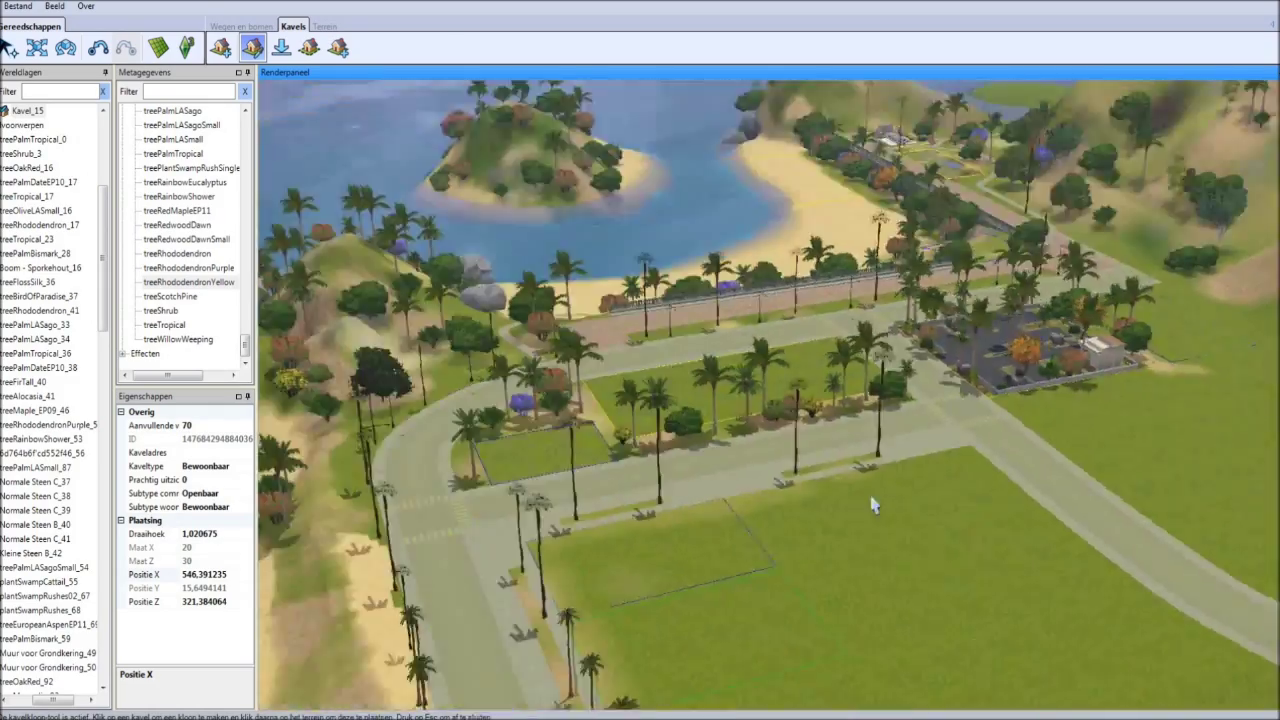
- Make Isla Street Paradise the active road style in Wegen en bomen
{"action": "left_click", "coordinate": [243, 26]}
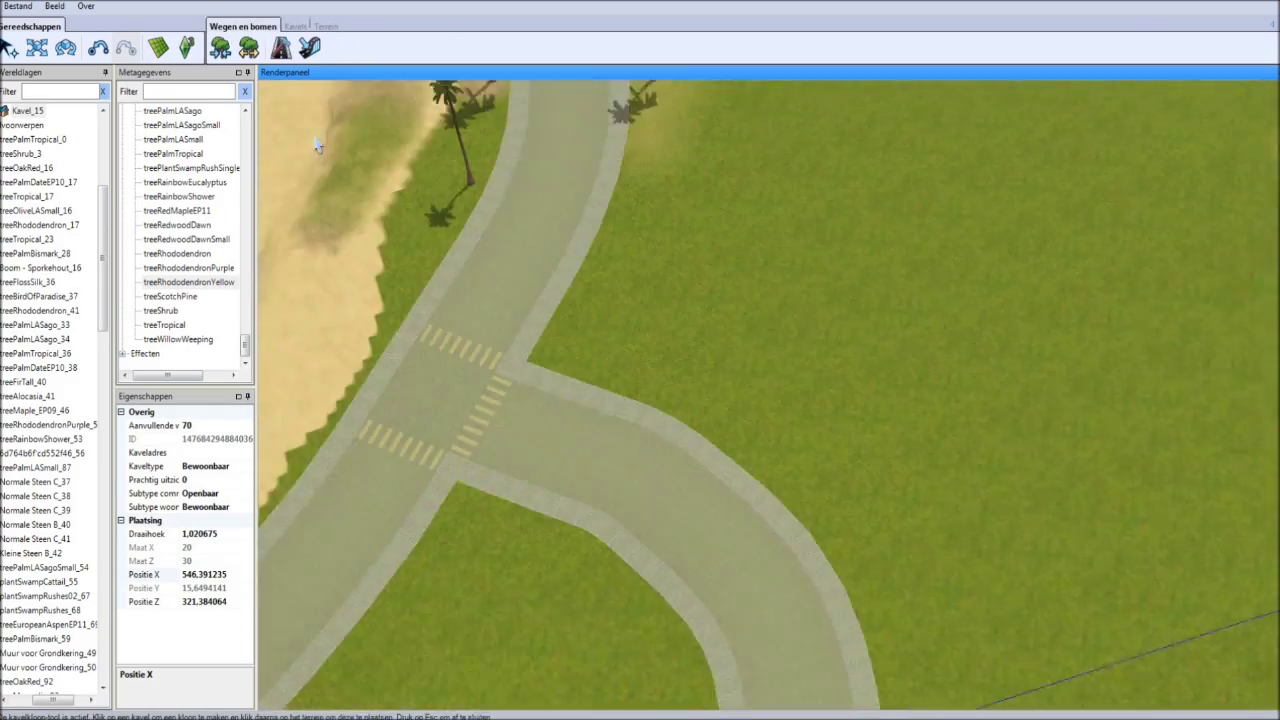
{"action": "left_click", "coordinate": [280, 47]}
{"action": "right_click", "coordinate": [1195, 286]}
{"action": "left_click", "coordinate": [1205, 299]}
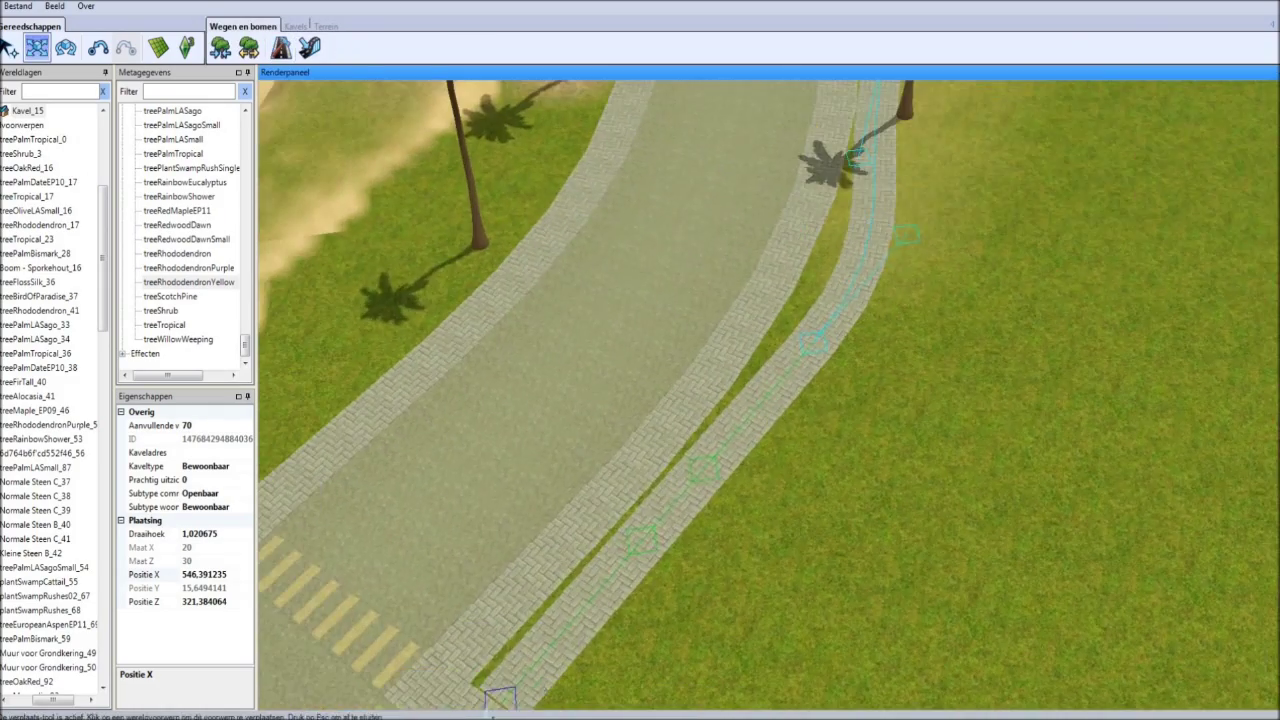
- Move the view along the palm-lined road to its corner and switch to lot drawing
{"action": "key", "text": "Up"}
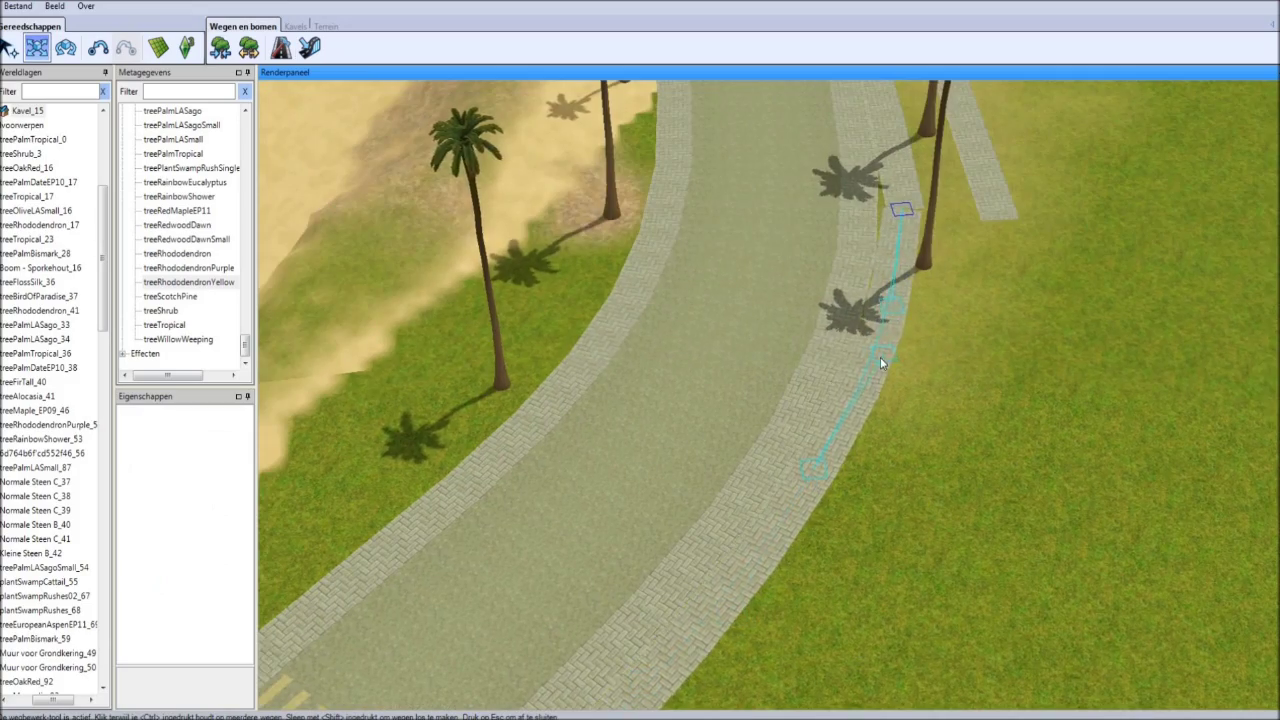
{"action": "key", "text": "Left"}
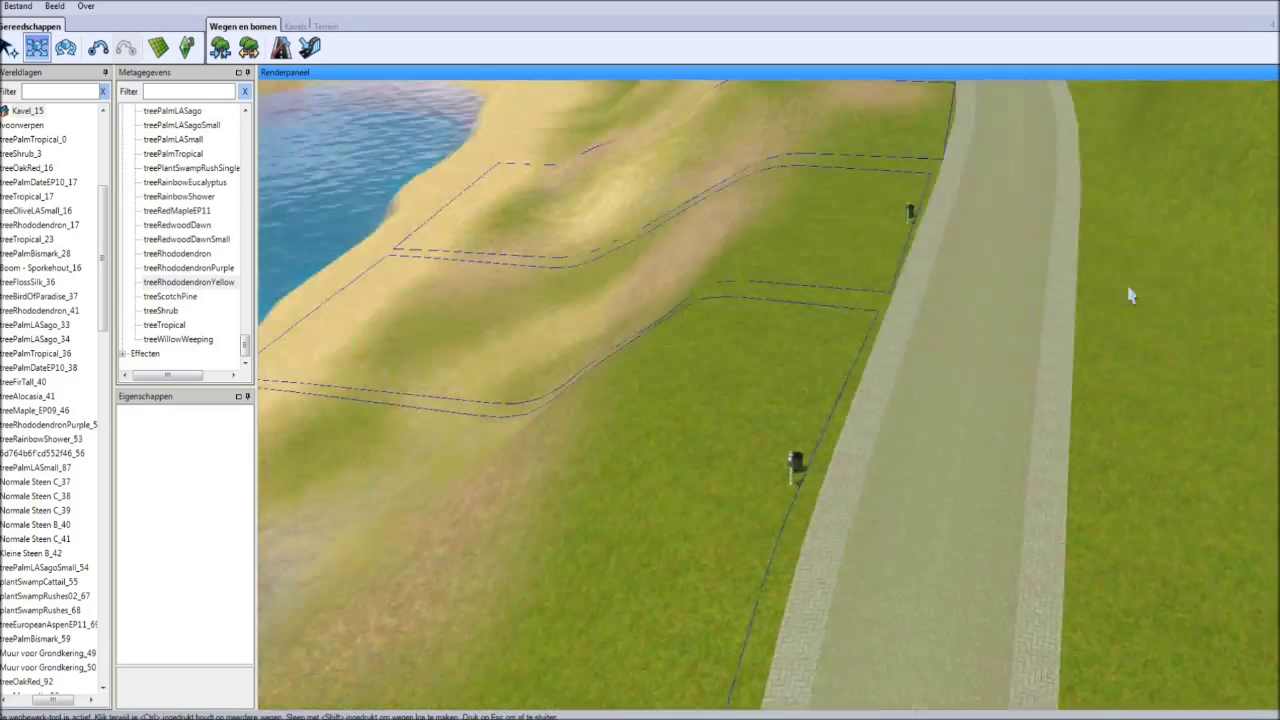
{"action": "middle_click_drag", "start_coordinate": [1131, 289], "coordinate": [645, 312]}
{"action": "mouse_move", "coordinate": [596, 190]}
{"action": "middle_mouse_down"}
{"action": "mouse_move", "coordinate": [709, 349]}
{"action": "mouse_move", "coordinate": [857, 371]}
{"action": "mouse_move", "coordinate": [843, 234]}
{"action": "mouse_move", "coordinate": [735, 358]}
{"action": "mouse_move", "coordinate": [889, 363]}
{"action": "mouse_move", "coordinate": [746, 389]}
{"action": "mouse_move", "coordinate": [666, 226]}
{"action": "mouse_move", "coordinate": [513, 318]}
{"action": "mouse_move", "coordinate": [557, 129]}
{"action": "mouse_move", "coordinate": [557, 200]}
{"action": "middle_mouse_up"}
{"action": "key", "text": "l"}
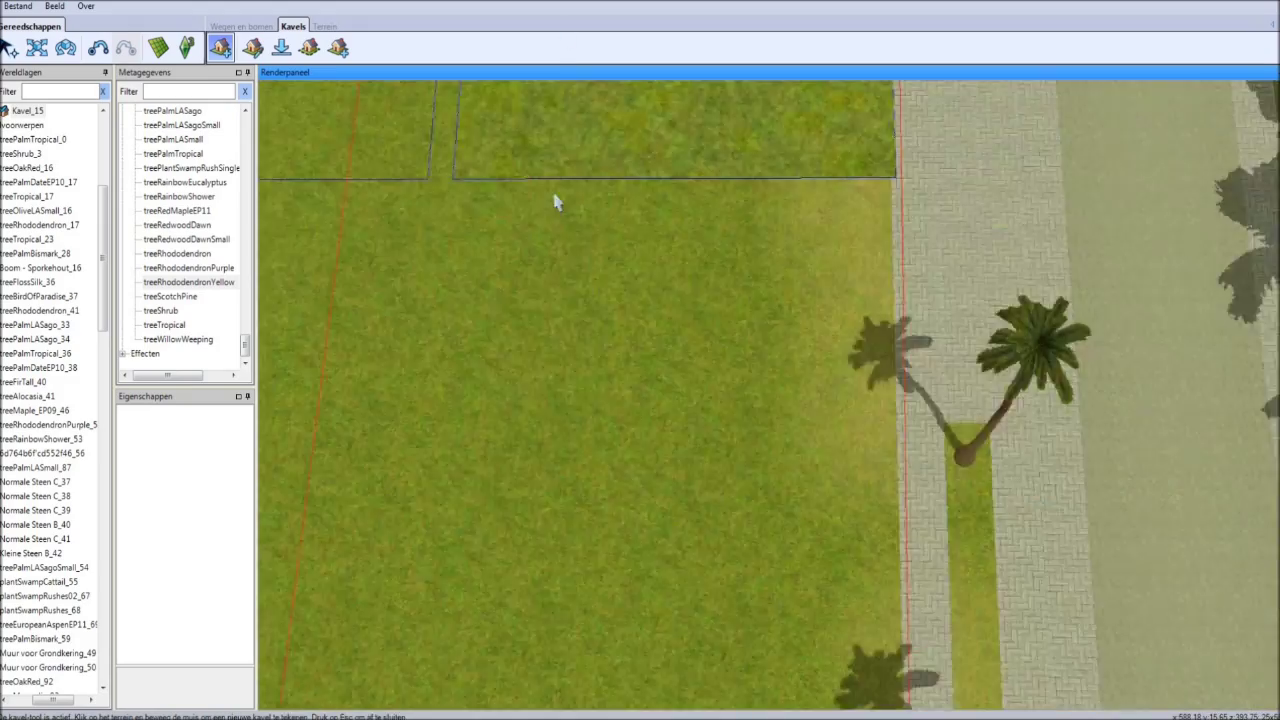
- Draw and confirm the 25×35 habitable lot Kavel_16 next to Kavel_15
{"action": "left_click", "coordinate": [557, 200]}
{"action": "left_click", "coordinate": [703, 477]}
{"action": "mouse_move", "coordinate": [860, 510]}
{"action": "middle_mouse_down"}
{"action": "mouse_move", "coordinate": [871, 271]}
{"action": "mouse_move", "coordinate": [663, 434]}
{"action": "mouse_move", "coordinate": [760, 514]}
{"action": "mouse_move", "coordinate": [884, 502]}
{"action": "middle_mouse_up"}
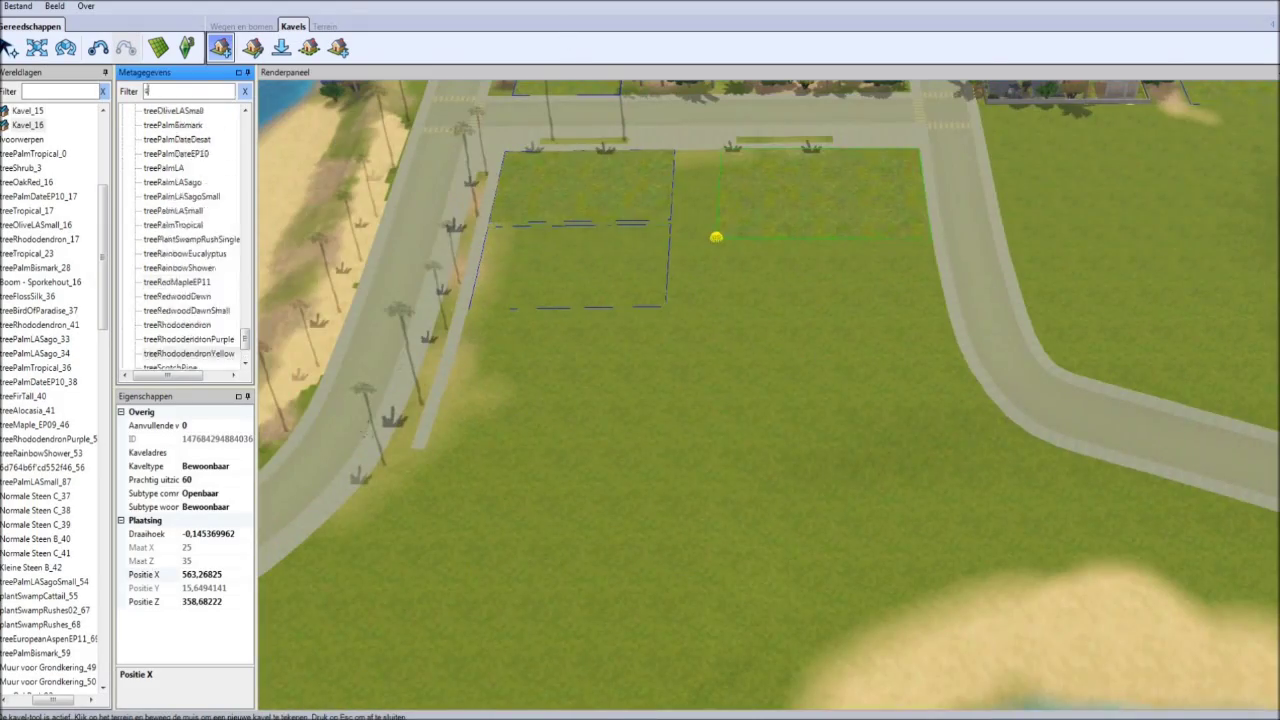
- Place community picnic tables in the hillside park beside the path
{"action": "key", "text": "Escape"}
{"action": "middle_click_drag", "start_coordinate": [810, 370], "coordinate": [320, 185]}
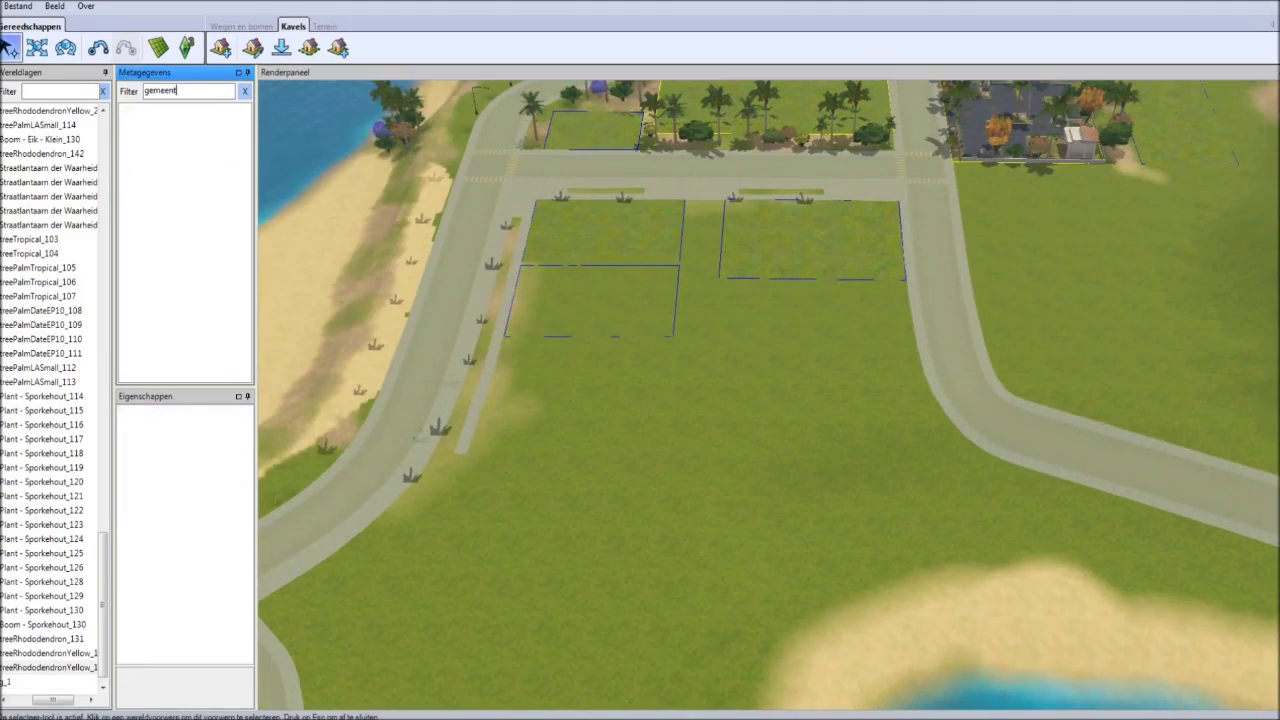
{"action": "key", "text": "BackSpace"}
{"action": "left_click", "coordinate": [189, 139]}
{"action": "scroll", "coordinate": [706, 400], "scroll_direction": "up", "scroll_amount": 3}
{"action": "scroll", "coordinate": [749, 443], "scroll_direction": "up", "scroll_amount": 5}
{"action": "scroll", "coordinate": [780, 470], "scroll_direction": "up", "scroll_amount": 3}
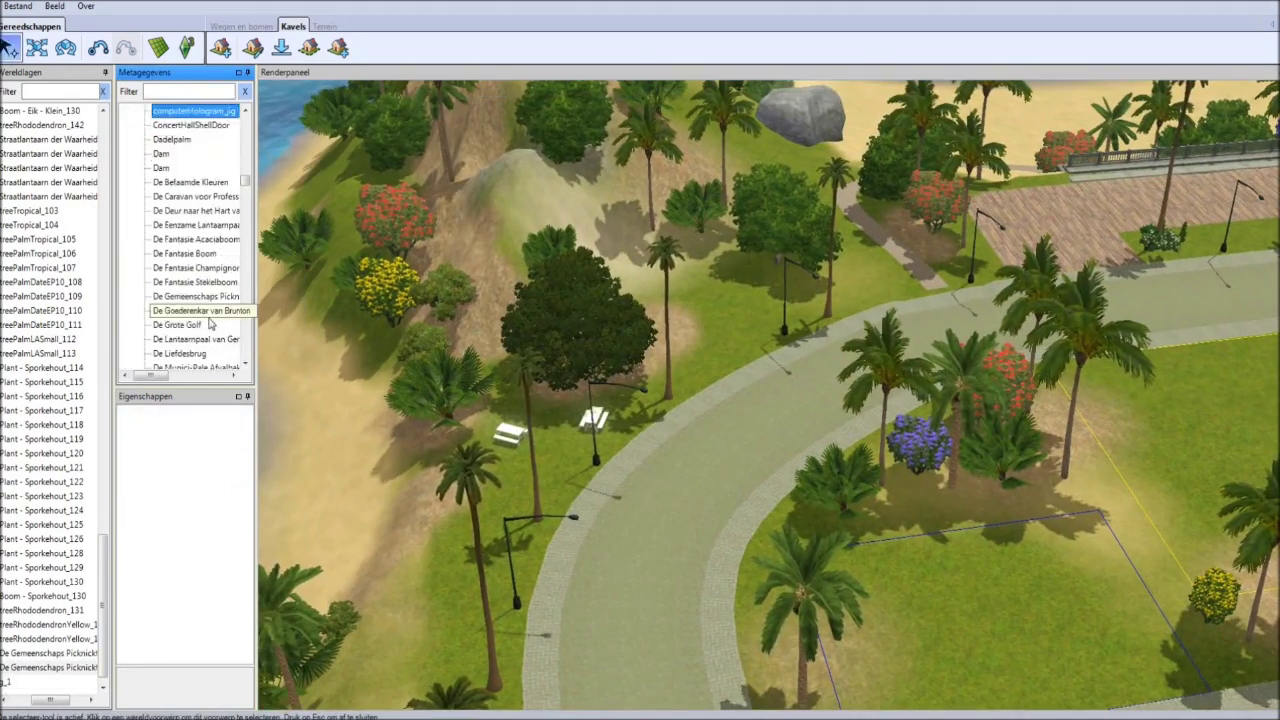
- Place a double billboard on the hillside
{"action": "scroll", "coordinate": [210, 323], "scroll_direction": "down", "scroll_amount": 3}
{"action": "left_click", "coordinate": [185, 353]}
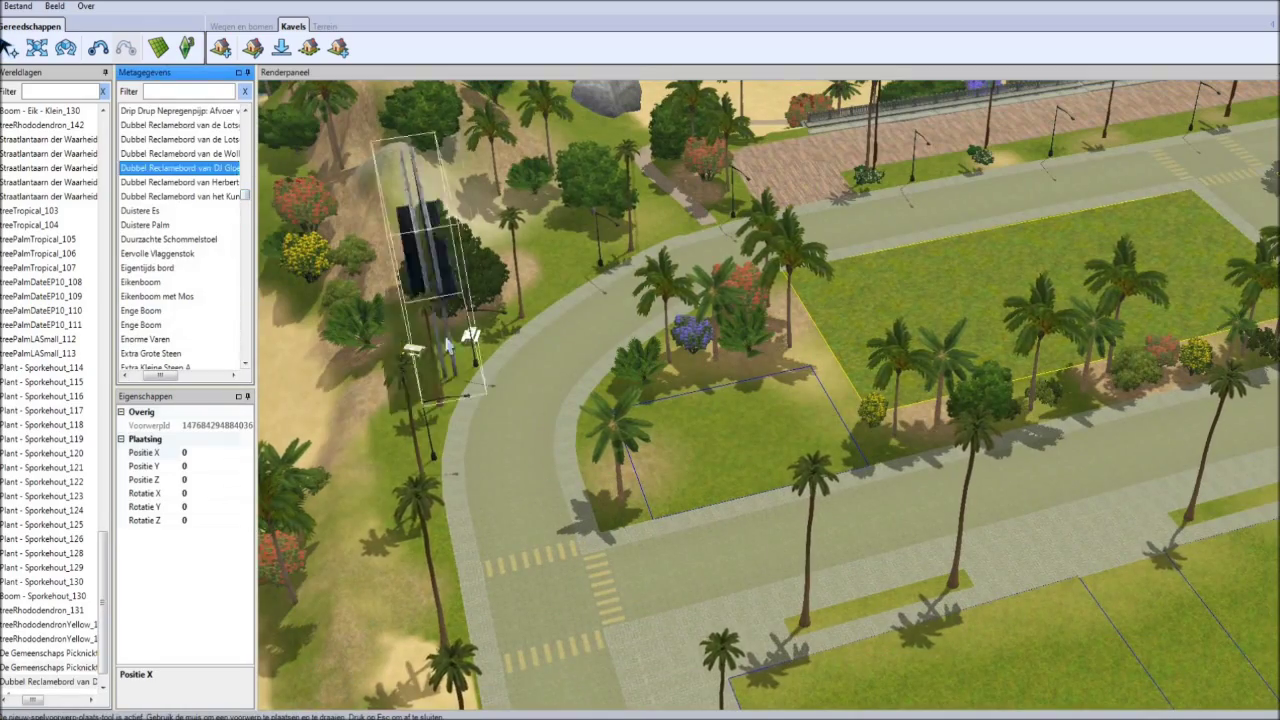
{"action": "key", "text": "s"}
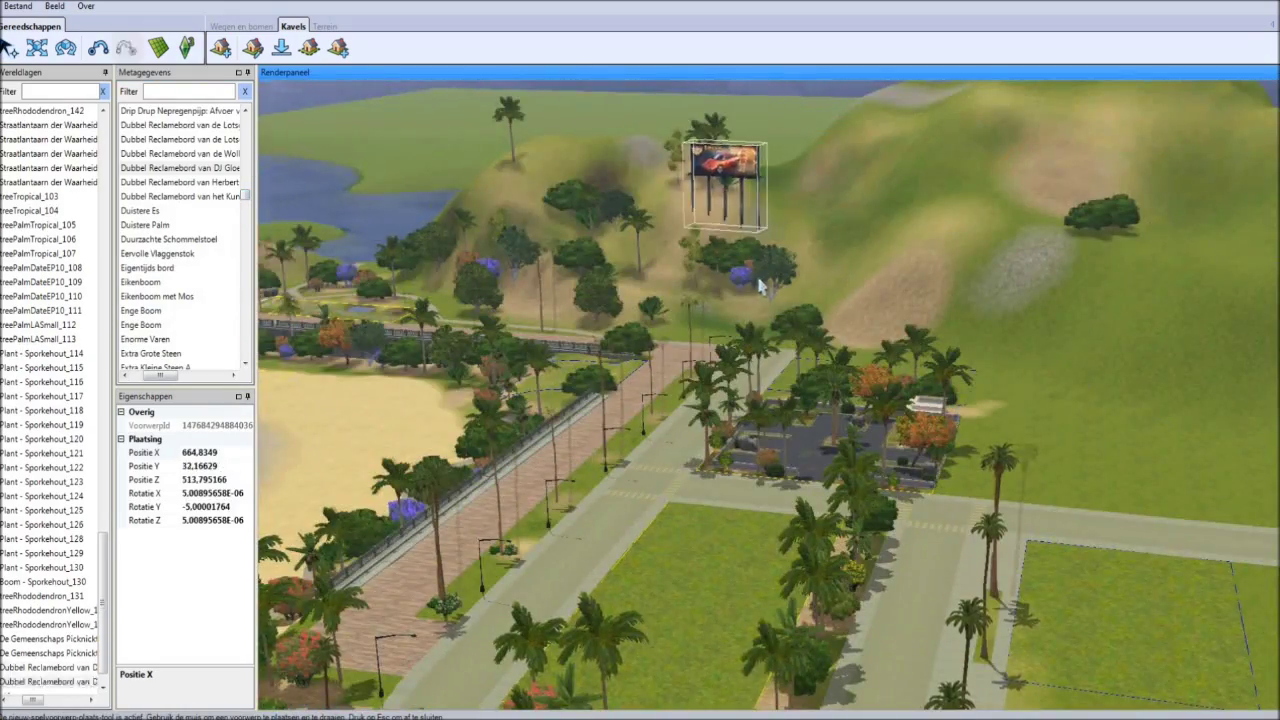
{"action": "key", "text": "Escape"}
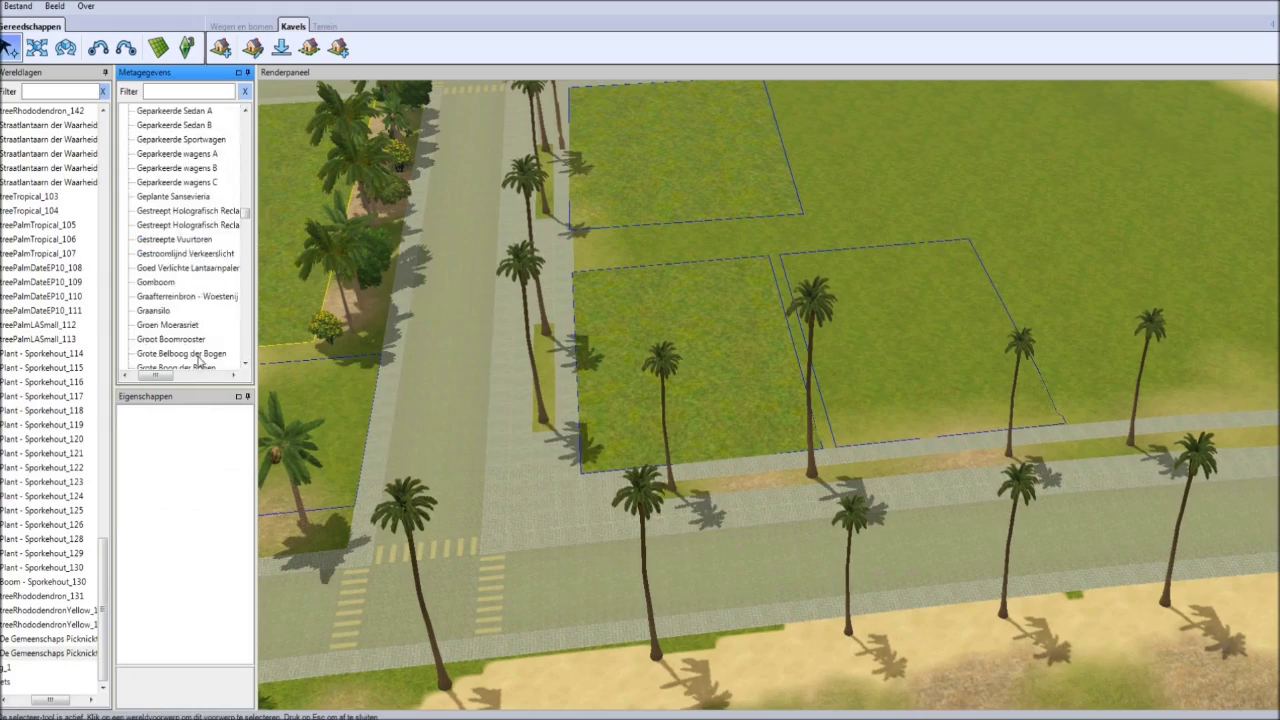
- Place a Mini Palmboom at the edge of the new lots
{"action": "scroll", "coordinate": [218, 334], "scroll_direction": "down", "scroll_amount": 7}
{"action": "scroll", "coordinate": [18, 523], "scroll_direction": "left", "scroll_amount": 3}
{"action": "double_click", "coordinate": [193, 268]}
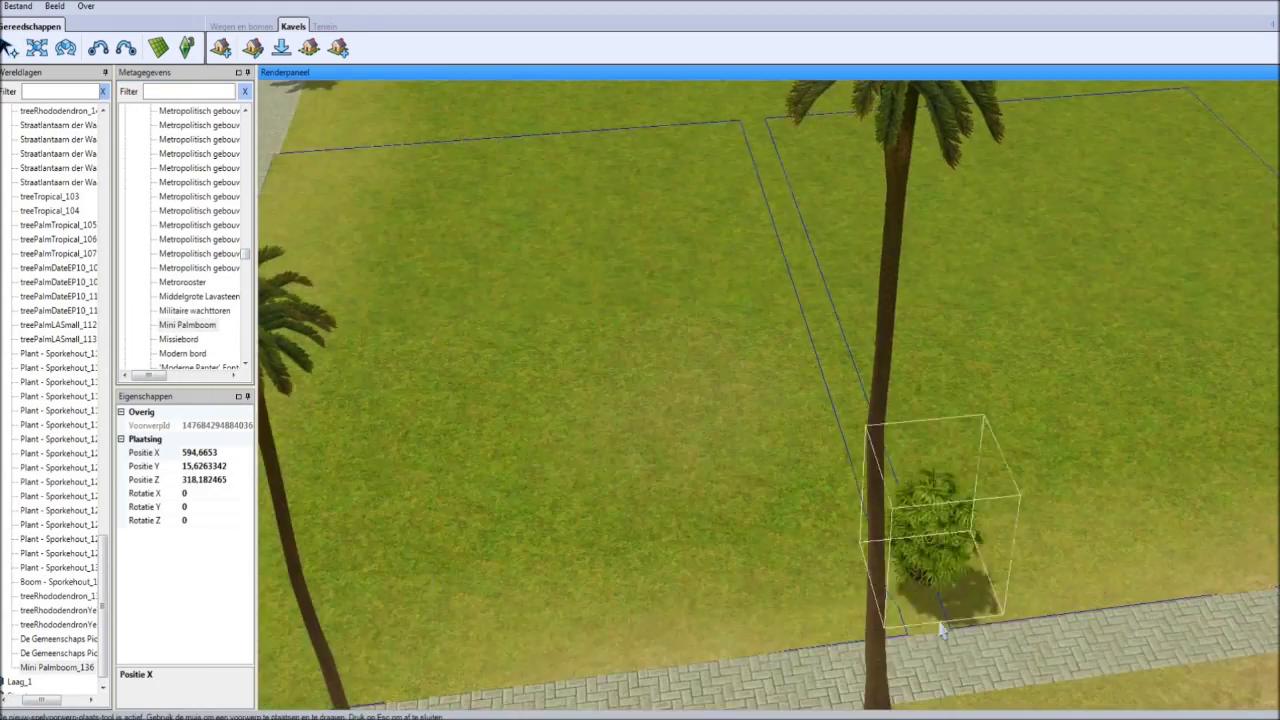
{"action": "scroll", "coordinate": [748, 335], "scroll_direction": "down", "scroll_amount": 5}
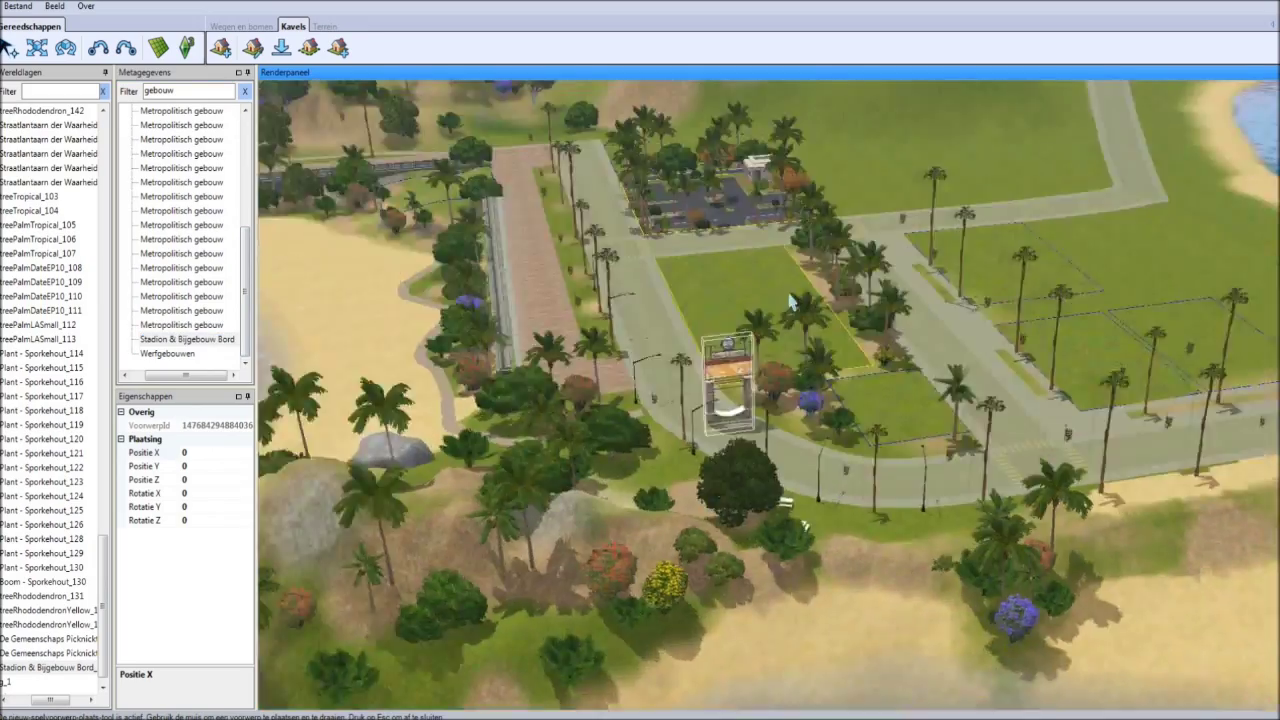
{"action": "key", "text": "Escape"}
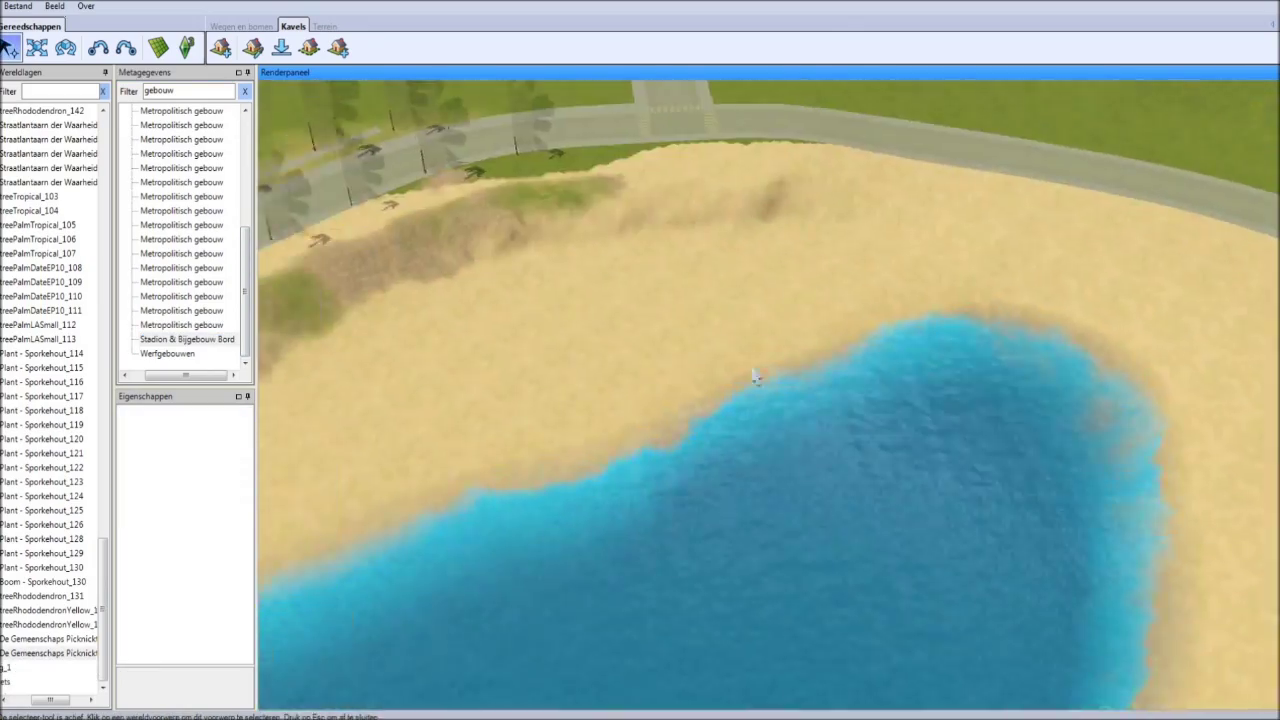
- Outline a new lot on the lakeside beach for an Openbaar community subtype
{"action": "key", "text": "l"}
{"action": "left_click", "coordinate": [610, 258]}
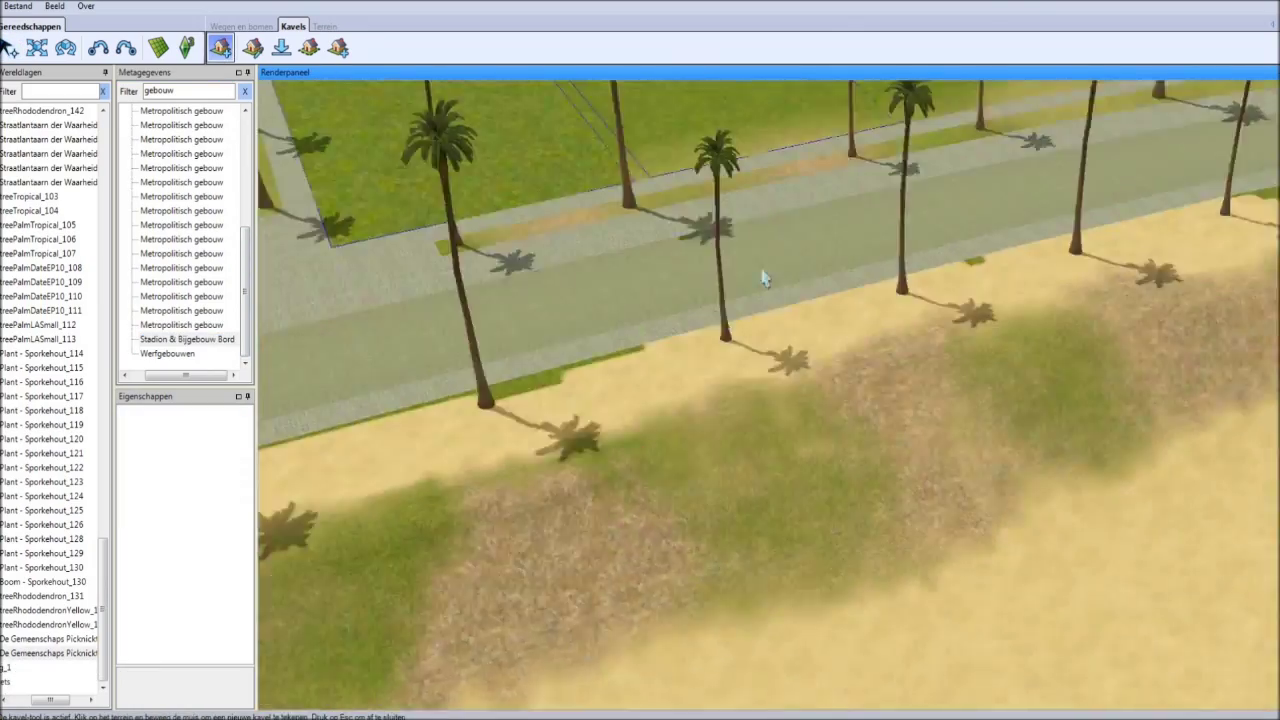
{"action": "key", "text": "r"}
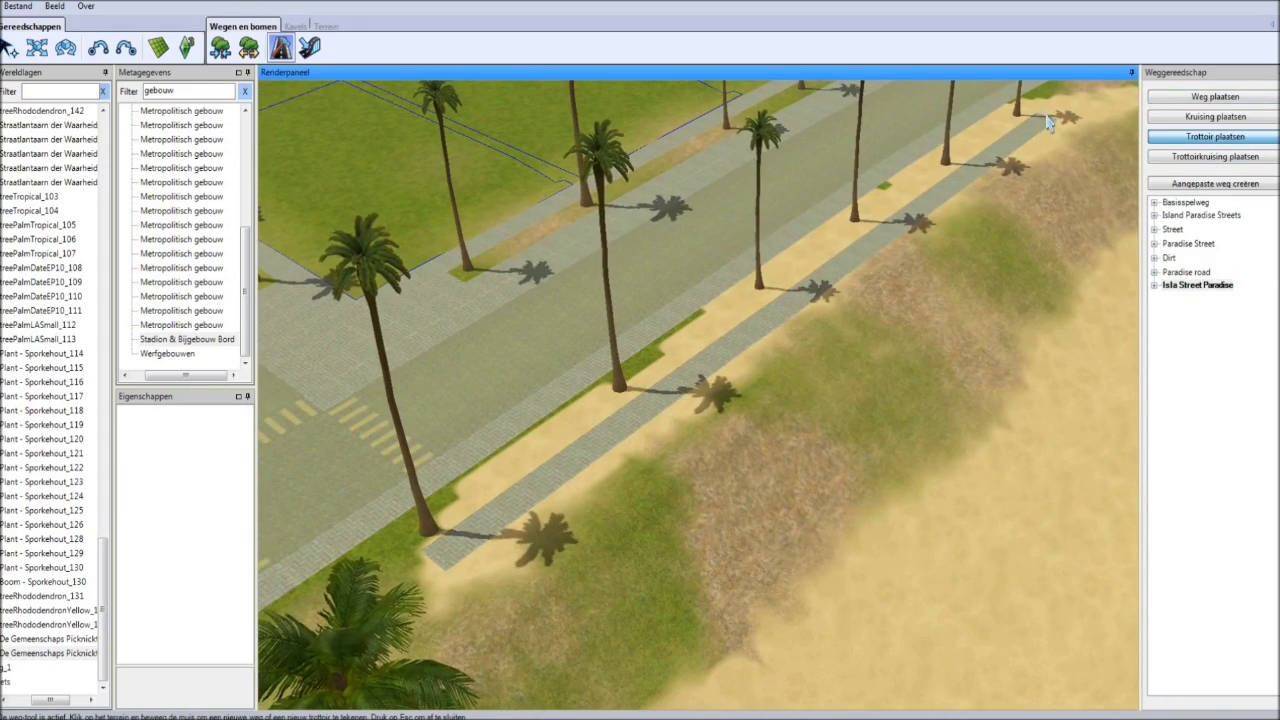
{"action": "key", "text": "l"}
{"action": "scroll", "coordinate": [1100, 300], "scroll_direction": "down", "scroll_amount": 3}
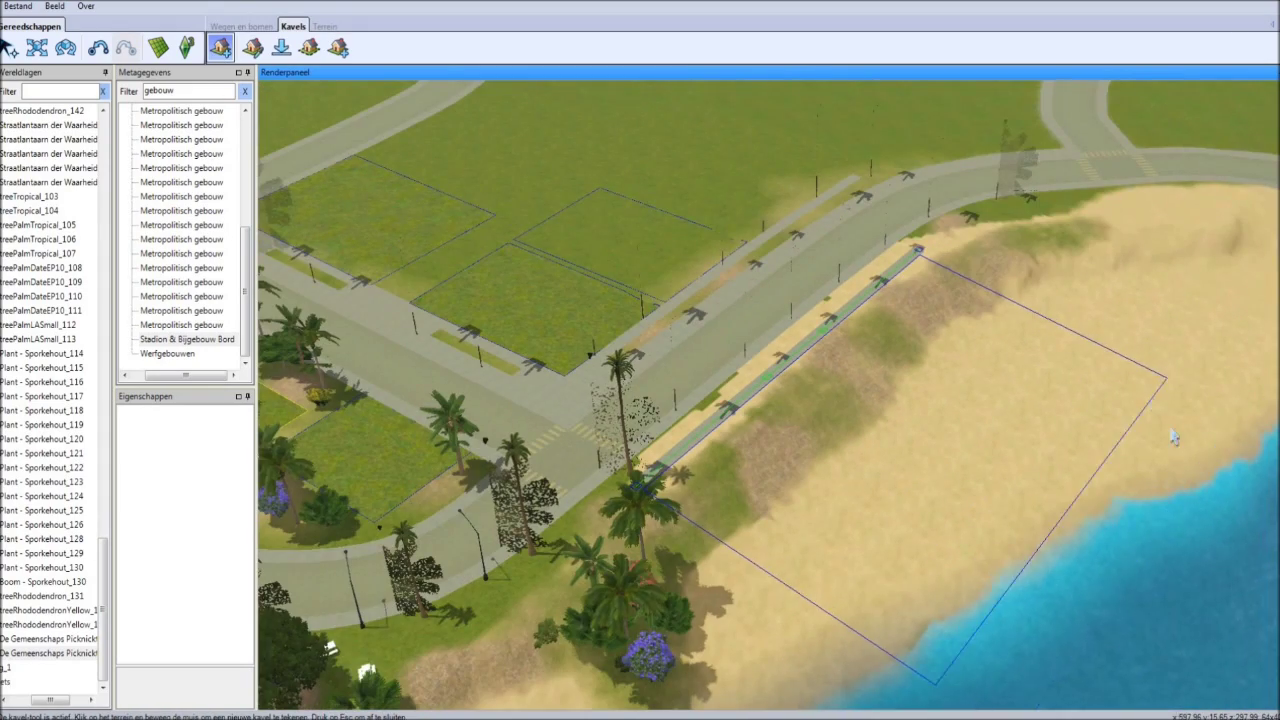
{"action": "left_click", "coordinate": [1188, 459]}
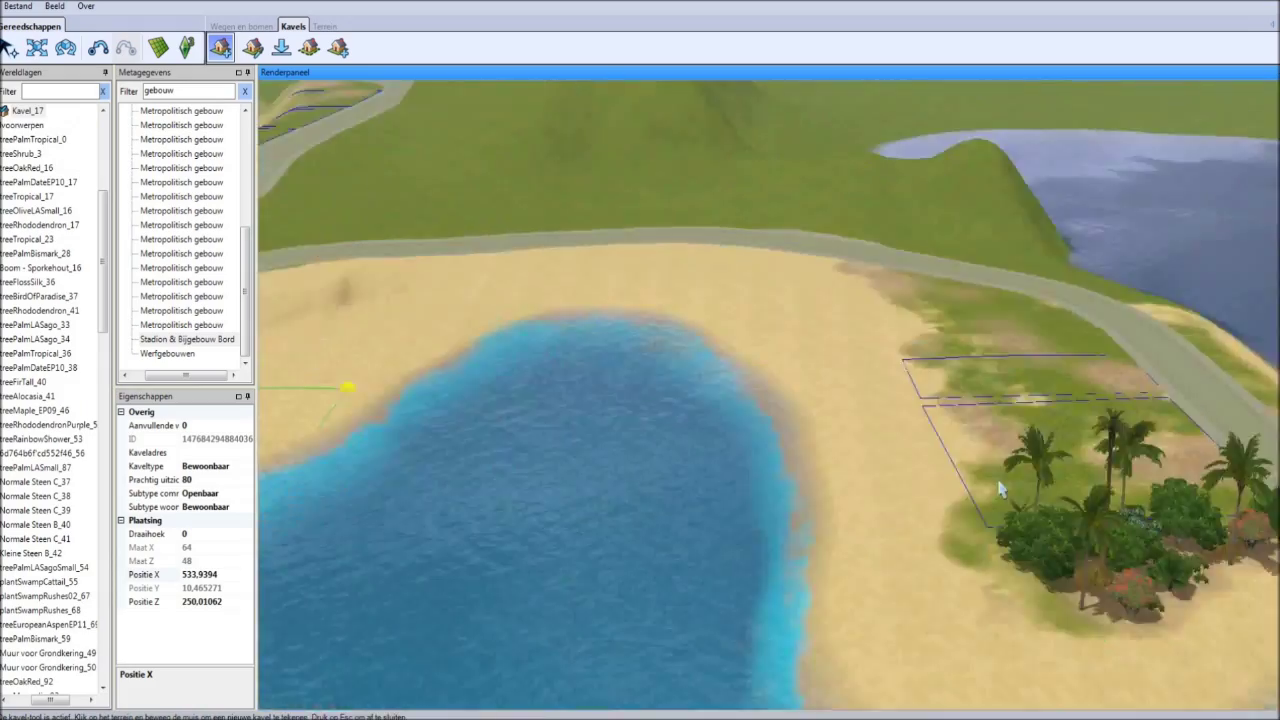
{"action": "left_click", "coordinate": [1273, 498]}
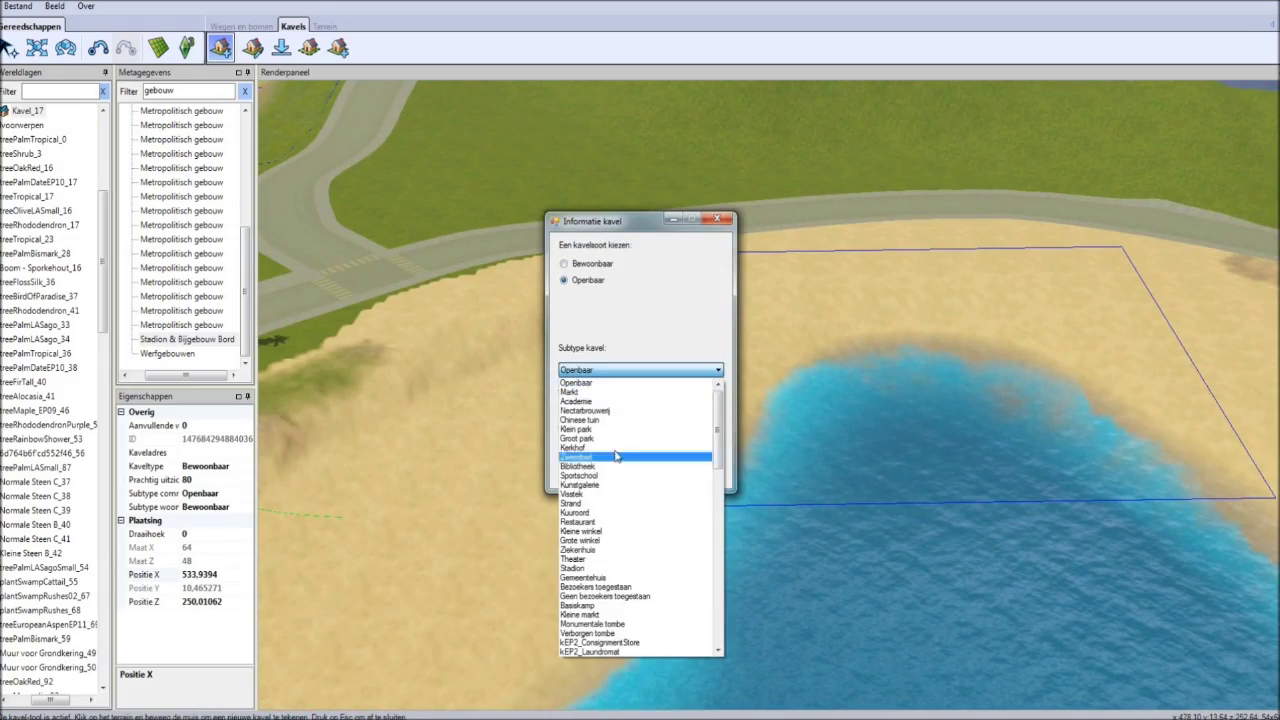
{"action": "scroll", "coordinate": [616, 456], "scroll_direction": "down", "scroll_amount": 3}
{"action": "scroll", "coordinate": [616, 456], "scroll_direction": "down", "scroll_amount": 3}
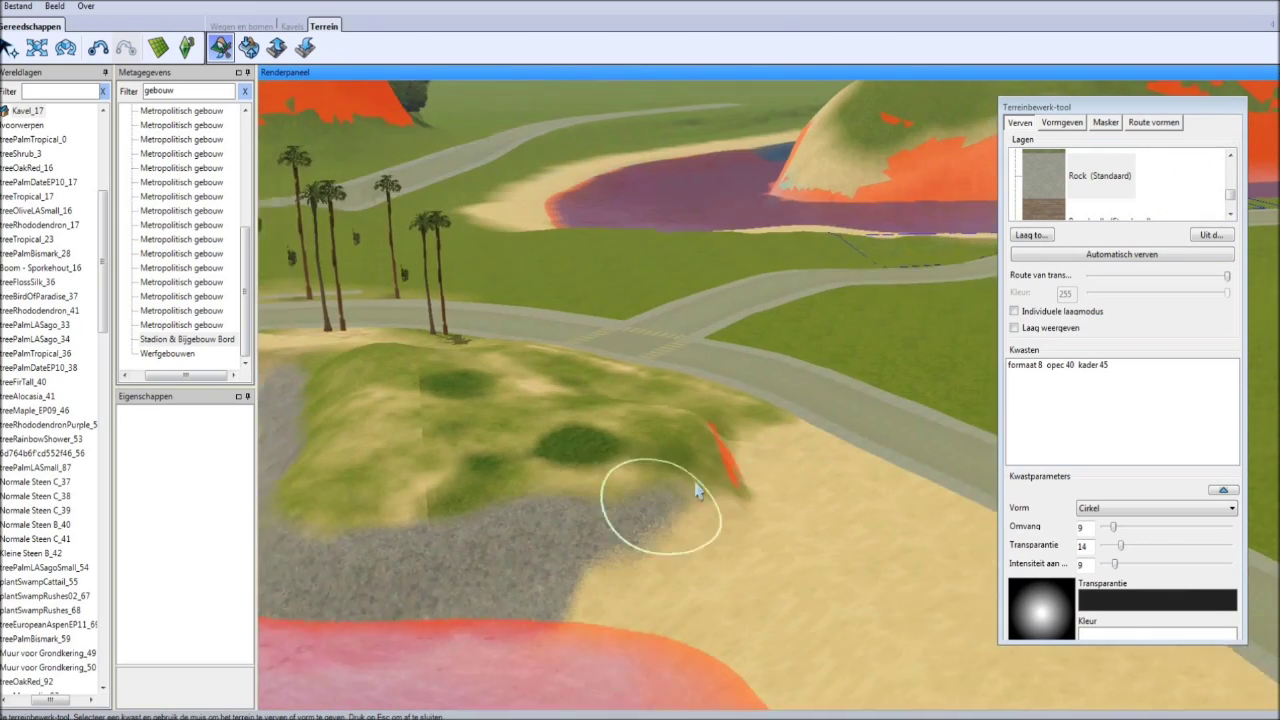
- Choose the Grass dark texture and adjust the brush size for painting the beach hill
{"action": "left_click", "coordinate": [1104, 167]}
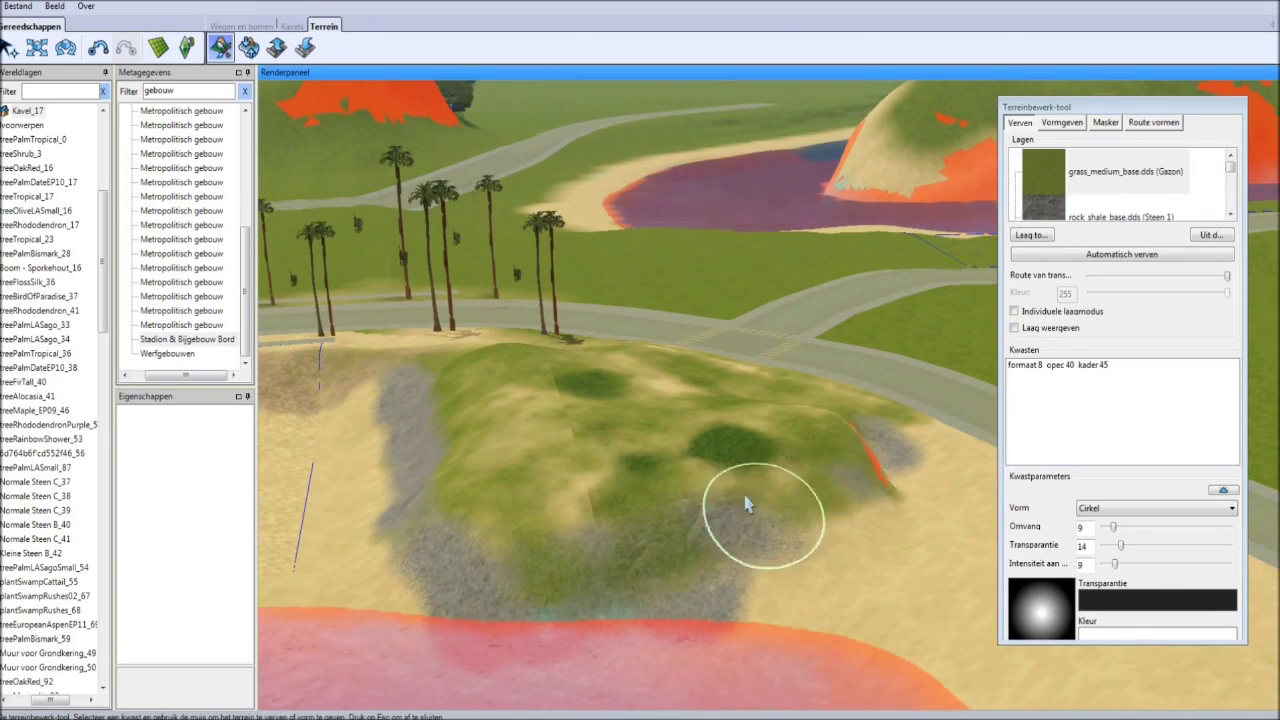
{"action": "scroll", "coordinate": [1197, 187], "scroll_direction": "down", "scroll_amount": 2}
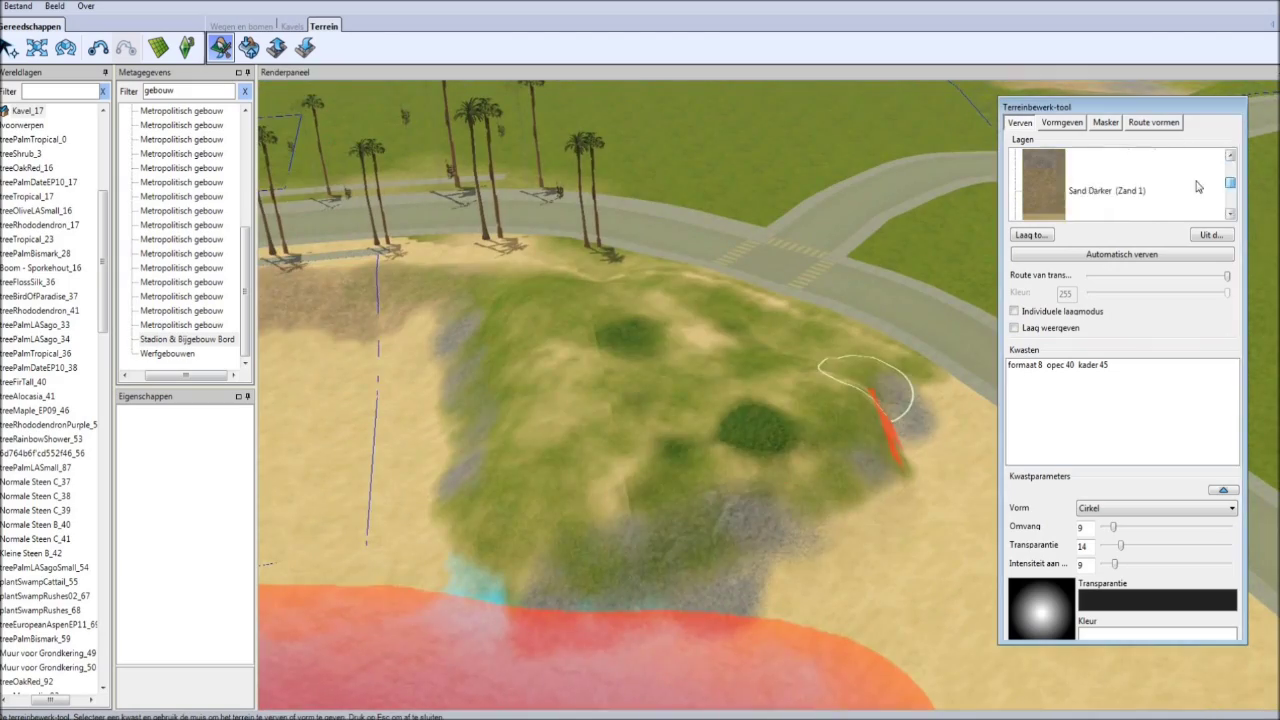
{"action": "left_click", "coordinate": [270, 28]}
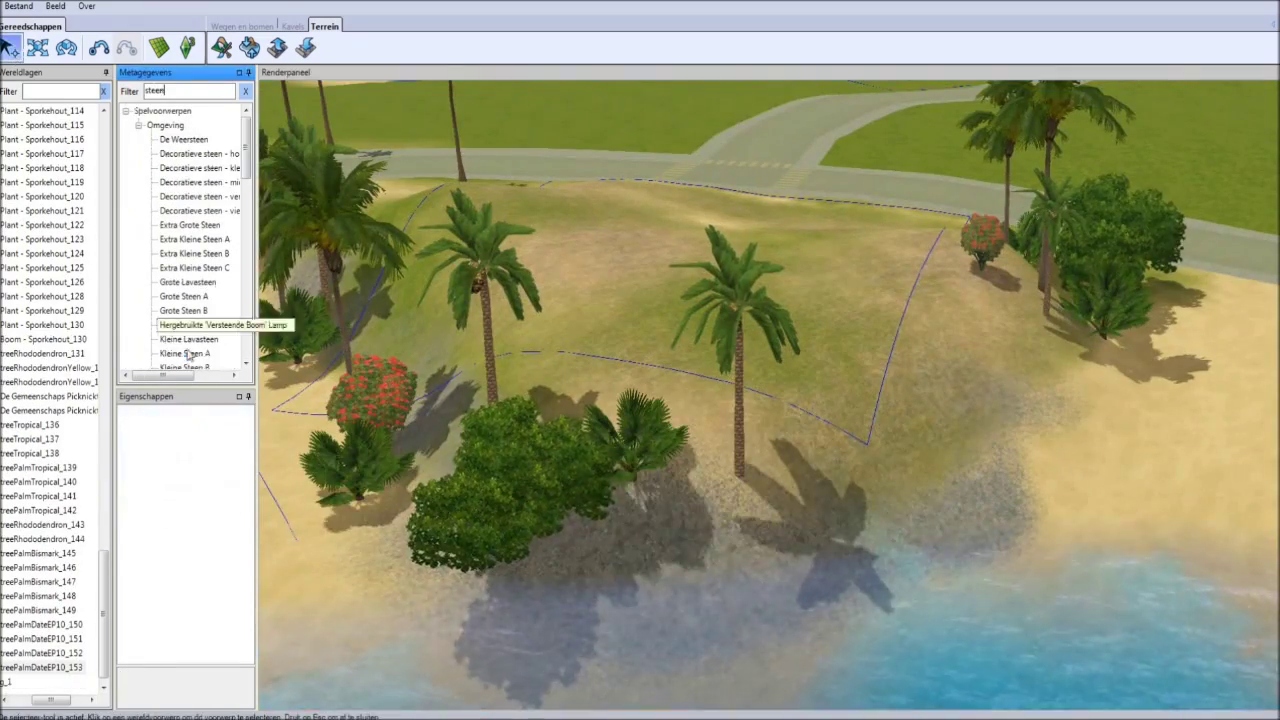
- Place Kleine Steen A rocks along the shoreline of Kavel_18
{"action": "left_click", "coordinate": [187, 354]}
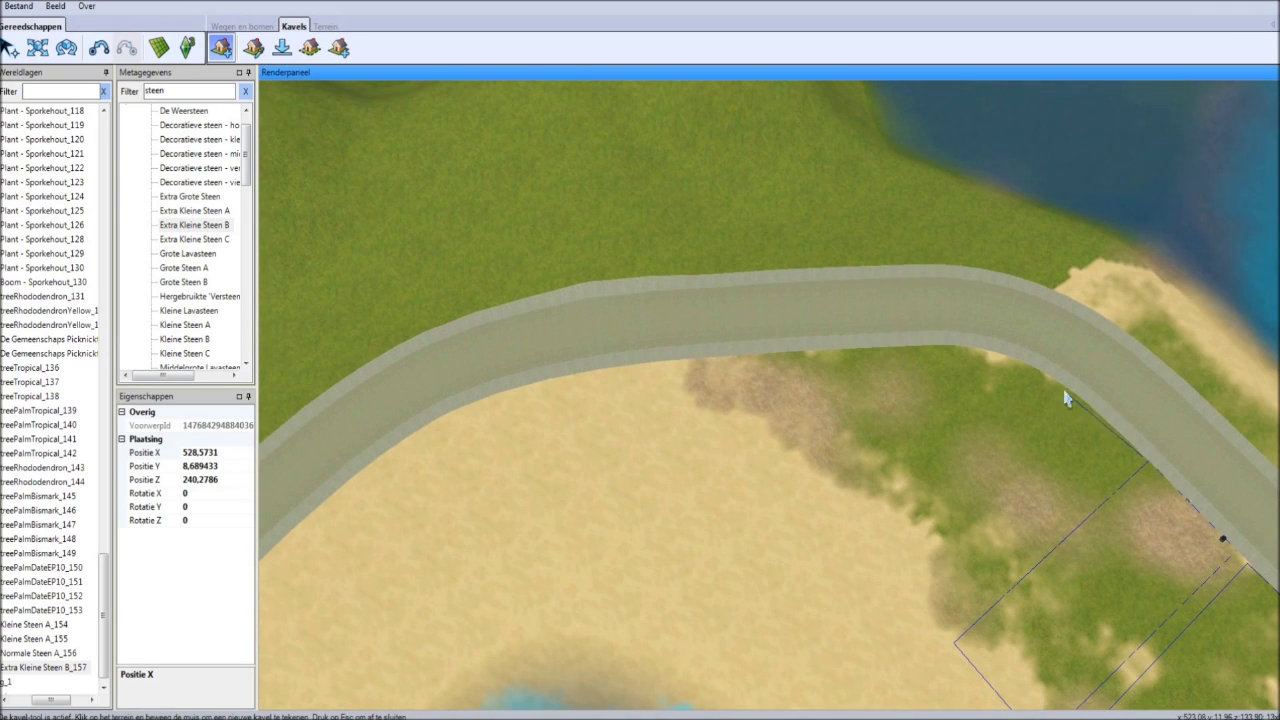
- Draw and confirm a lot by the curving road, then choose the rock shale texture
{"action": "left_click", "coordinate": [790, 358]}
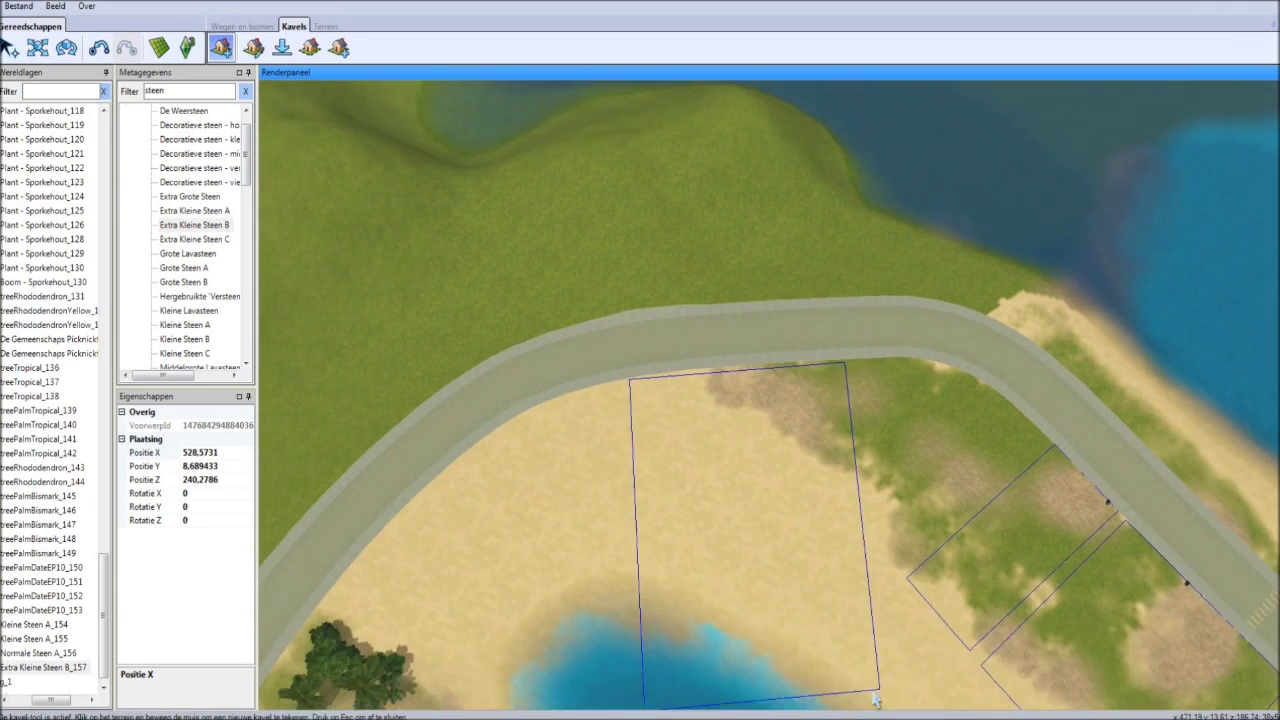
{"action": "type", "text": "0"}
{"action": "key", "text": "Return"}
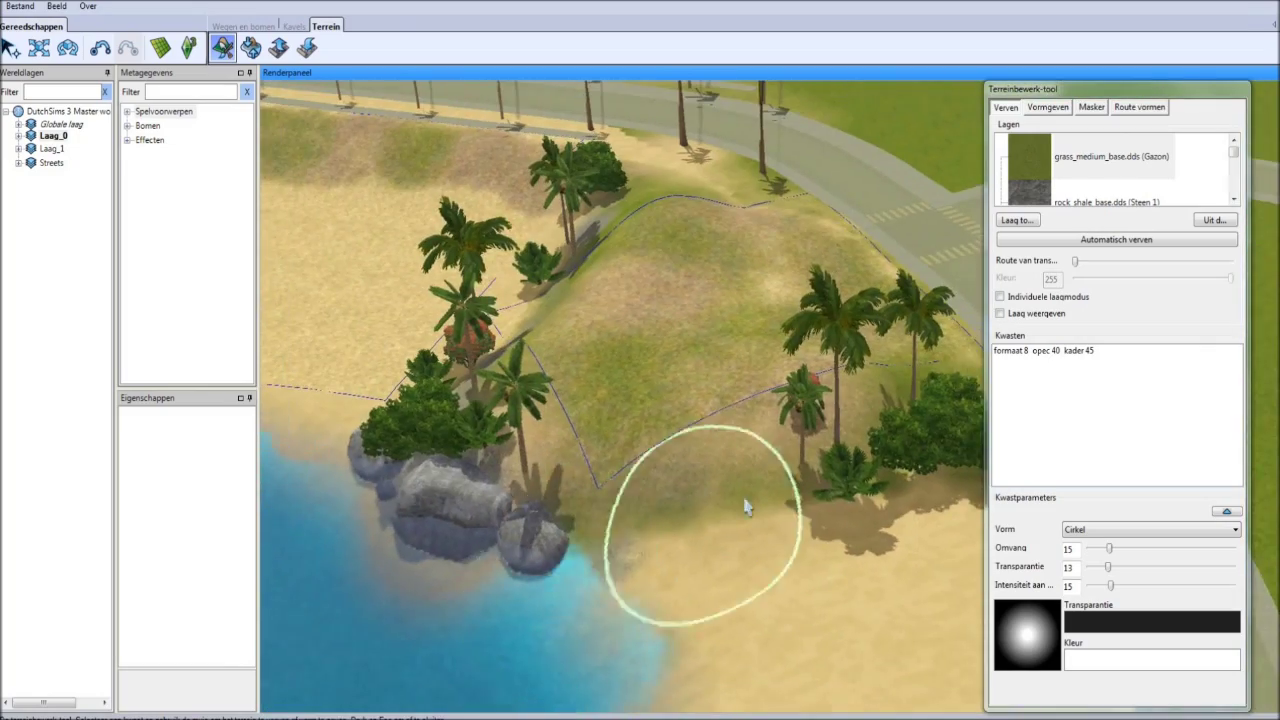
{"action": "left_click", "coordinate": [1110, 196]}
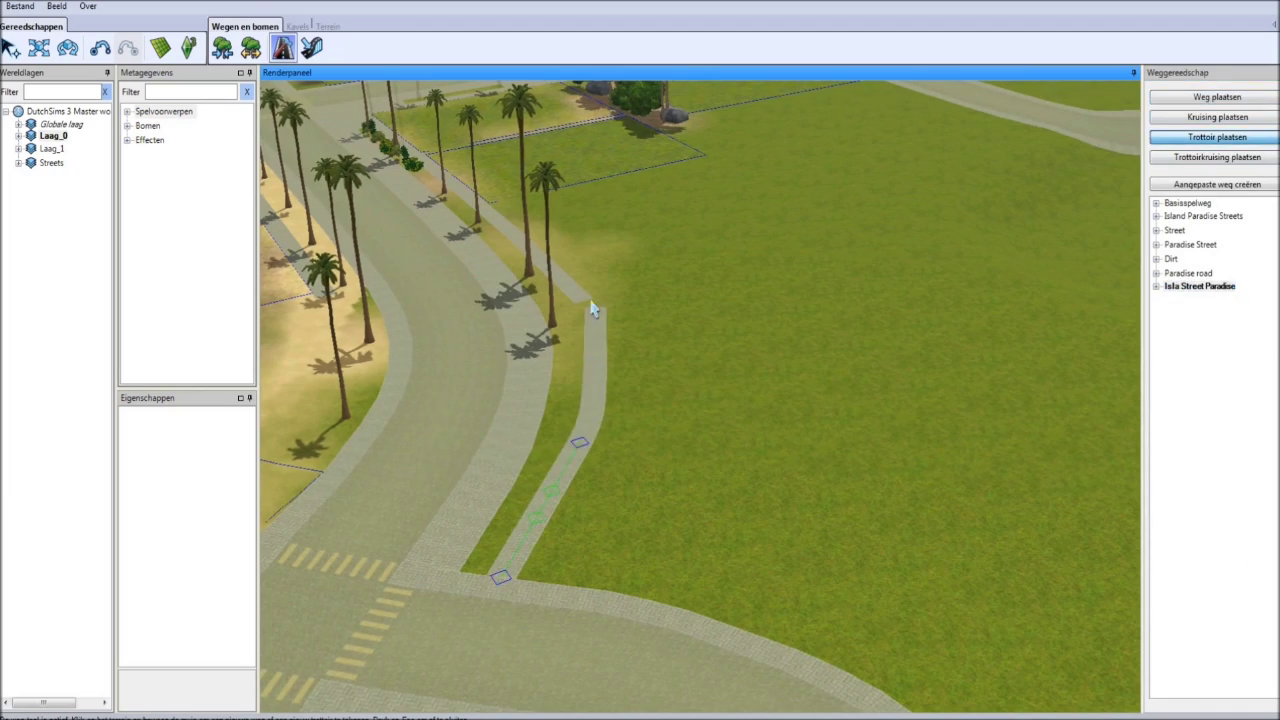
- Finish the sidewalk and return to plain object selection near the beach
{"action": "key", "text": "Escape"}
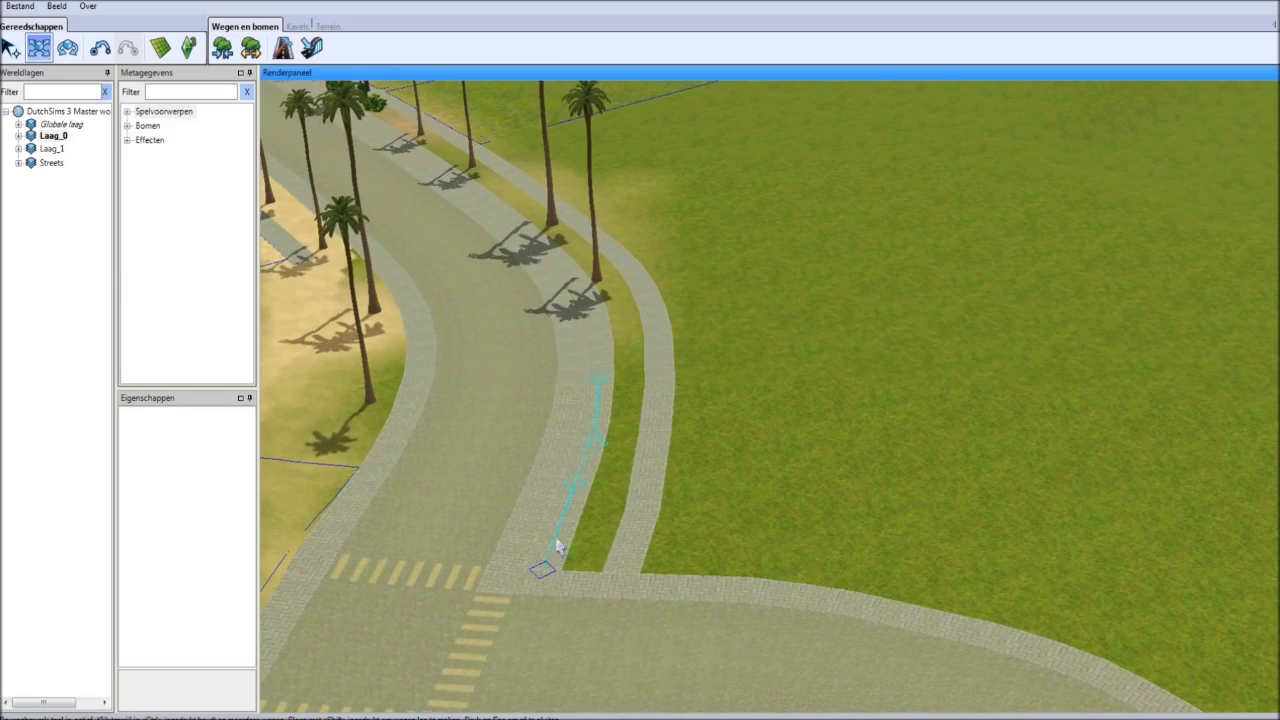
{"action": "key", "text": "Escape"}
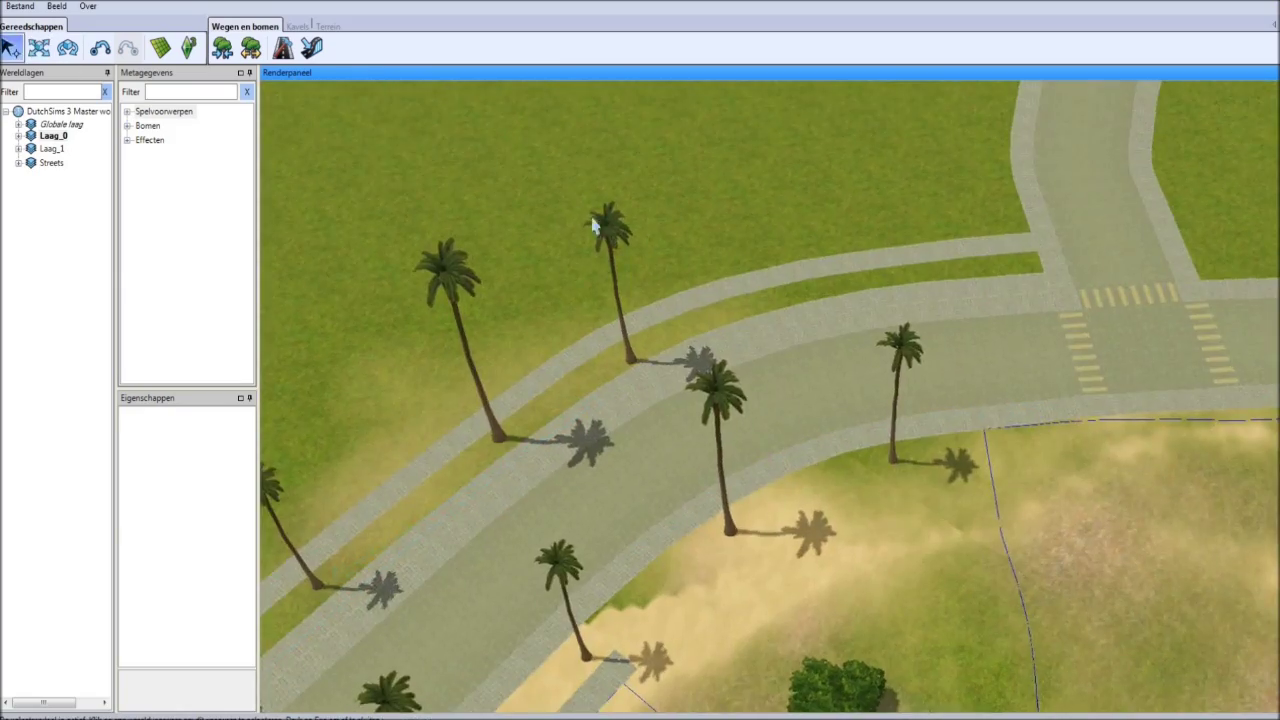
{"action": "left_click", "coordinate": [592, 225]}
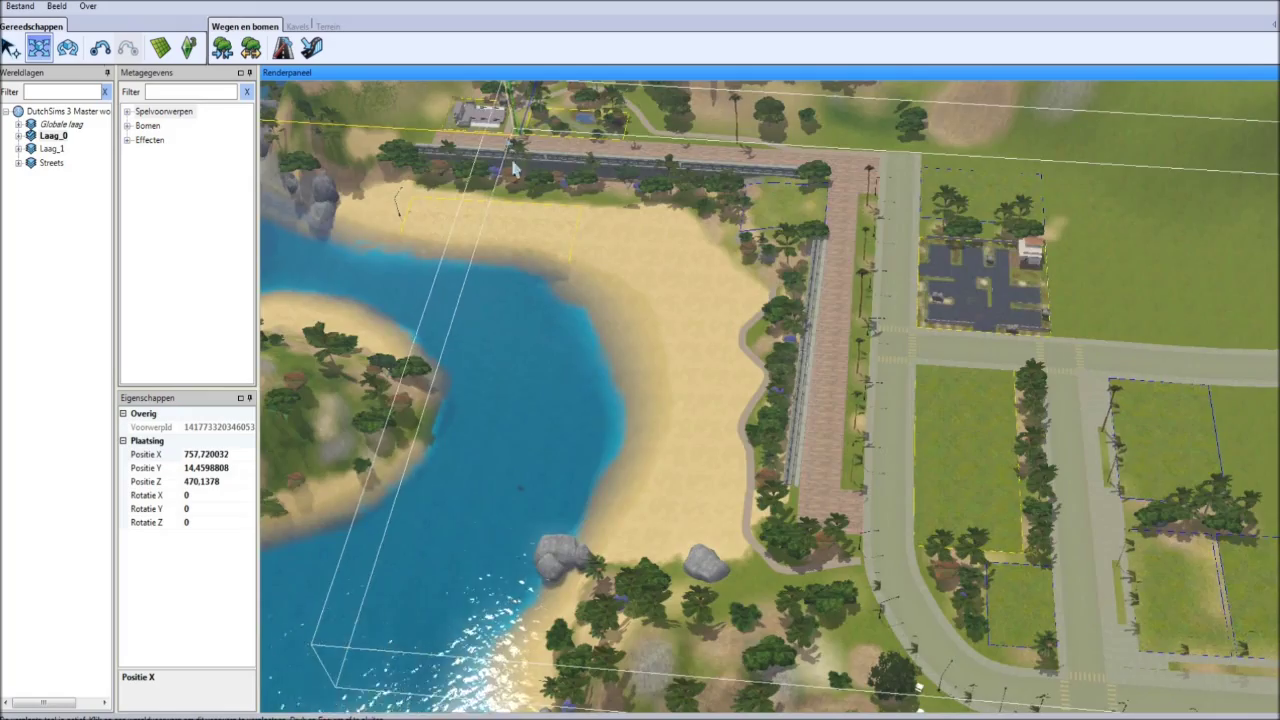
{"action": "key", "text": "Escape"}
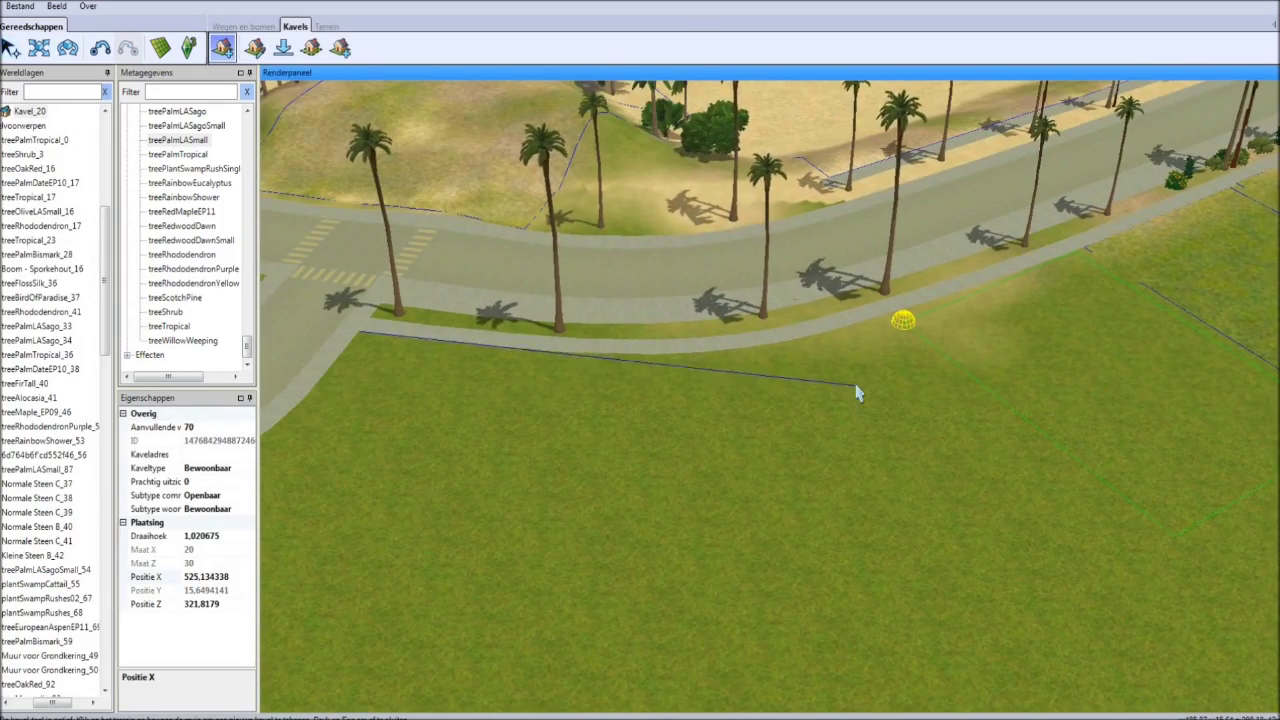
- Draw Kavel_21 on the grass field and flatten the sunken lake dip into shallow water
{"action": "left_click", "coordinate": [856, 391]}
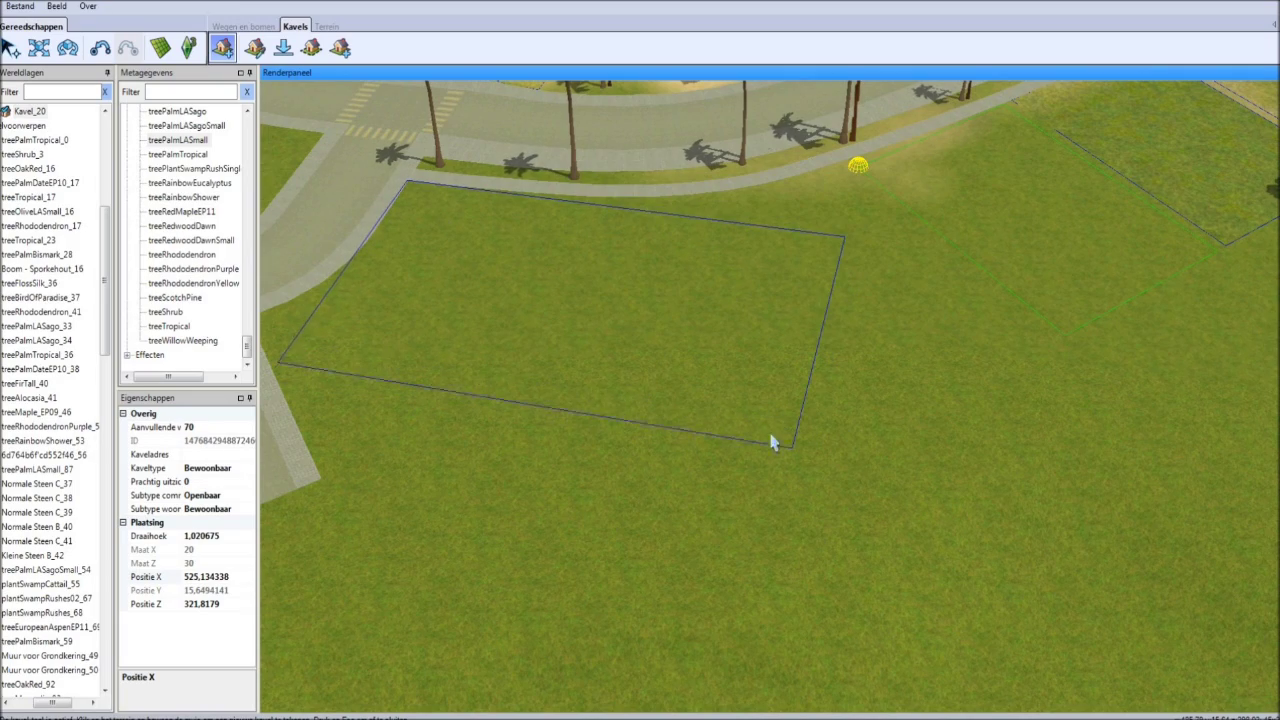
{"action": "left_click", "coordinate": [773, 443]}
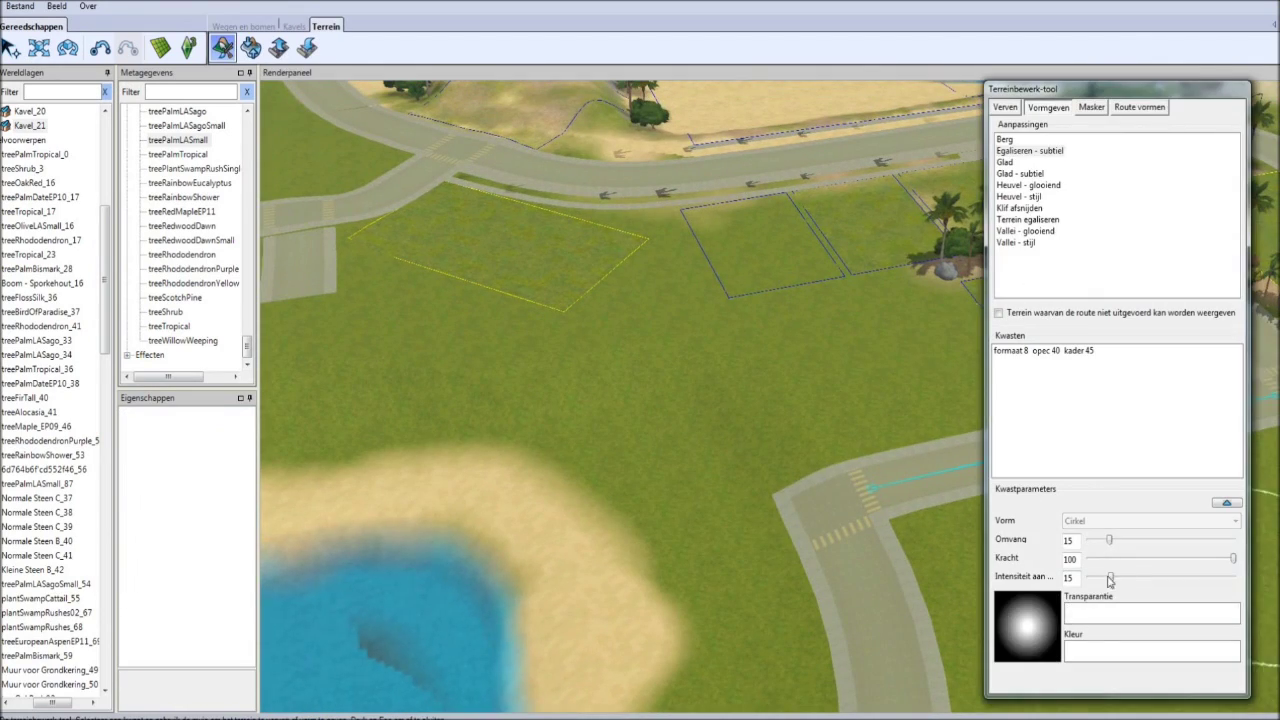
{"action": "scroll", "coordinate": [651, 506], "scroll_direction": "up", "scroll_amount": 5}
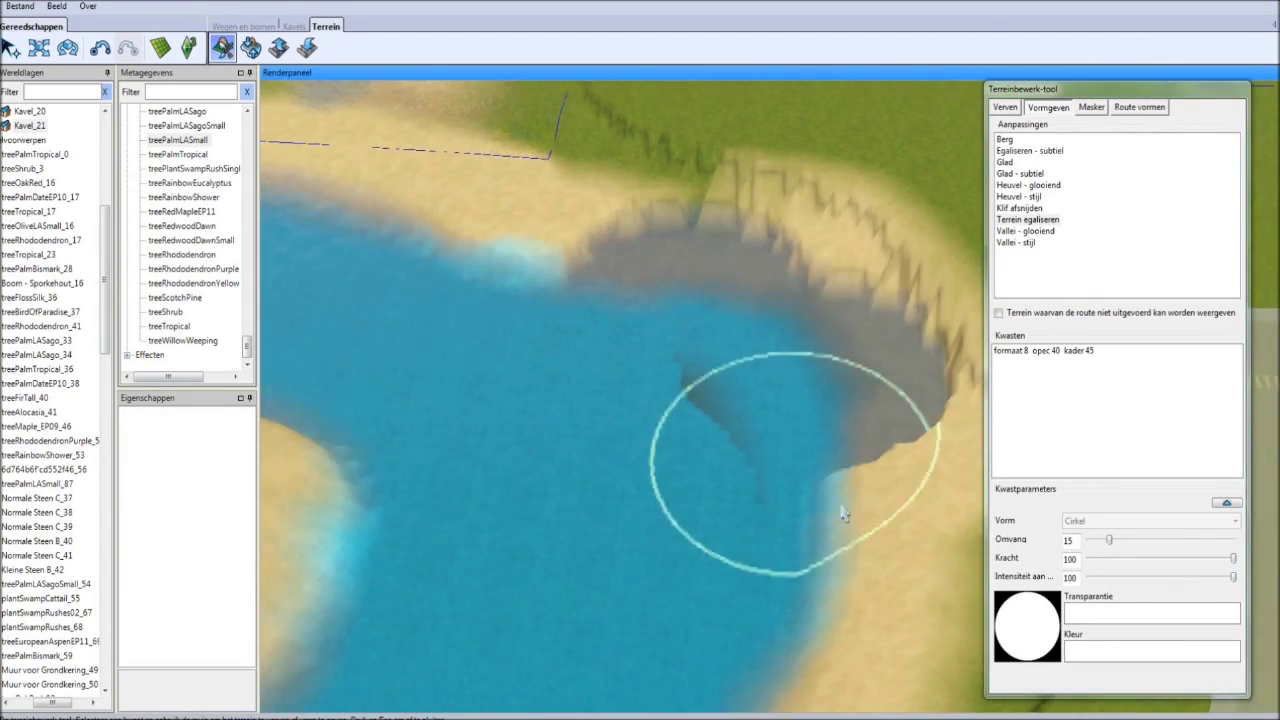
{"action": "mouse_move", "coordinate": [843, 513]}
{"action": "left_mouse_down"}
{"action": "mouse_move", "coordinate": [694, 543]}
{"action": "mouse_move", "coordinate": [654, 294]}
{"action": "mouse_move", "coordinate": [737, 609]}
{"action": "mouse_move", "coordinate": [838, 521]}
{"action": "left_mouse_up"}
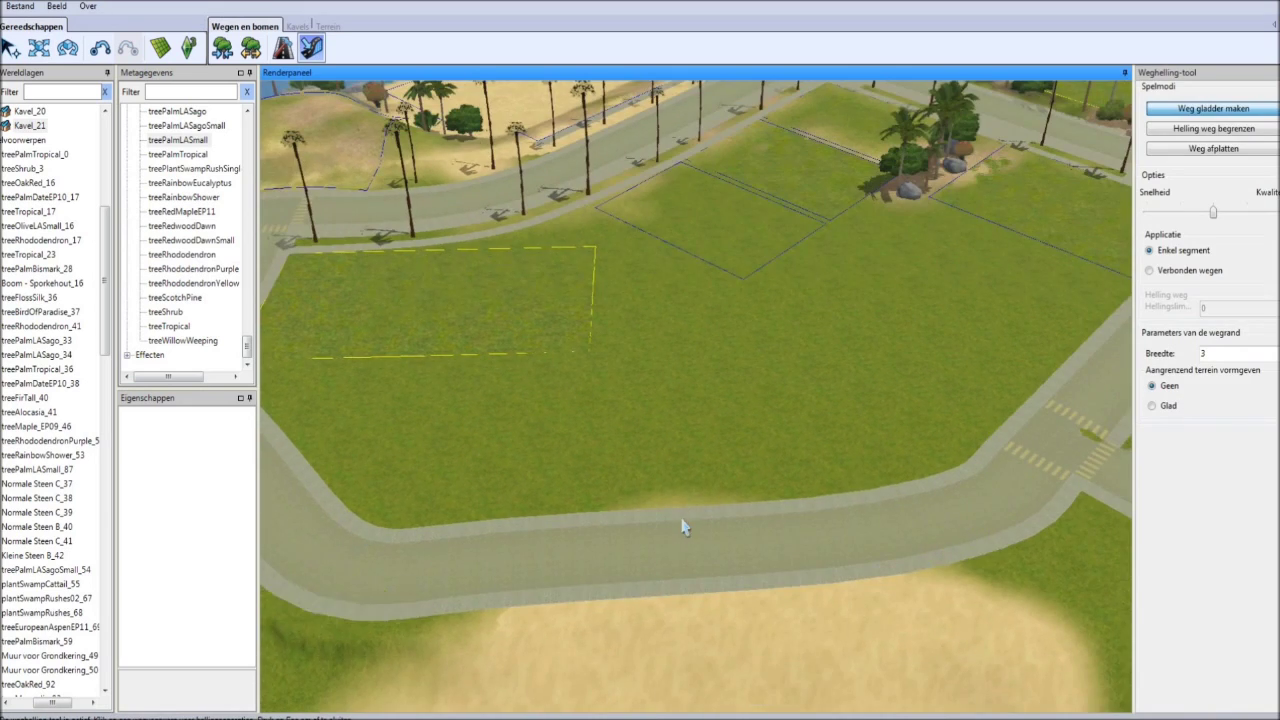
- Create Kavel_23 as a Kunstgalerie community lot and rotate it to line up with the road
{"action": "left_click", "coordinate": [1200, 148]}
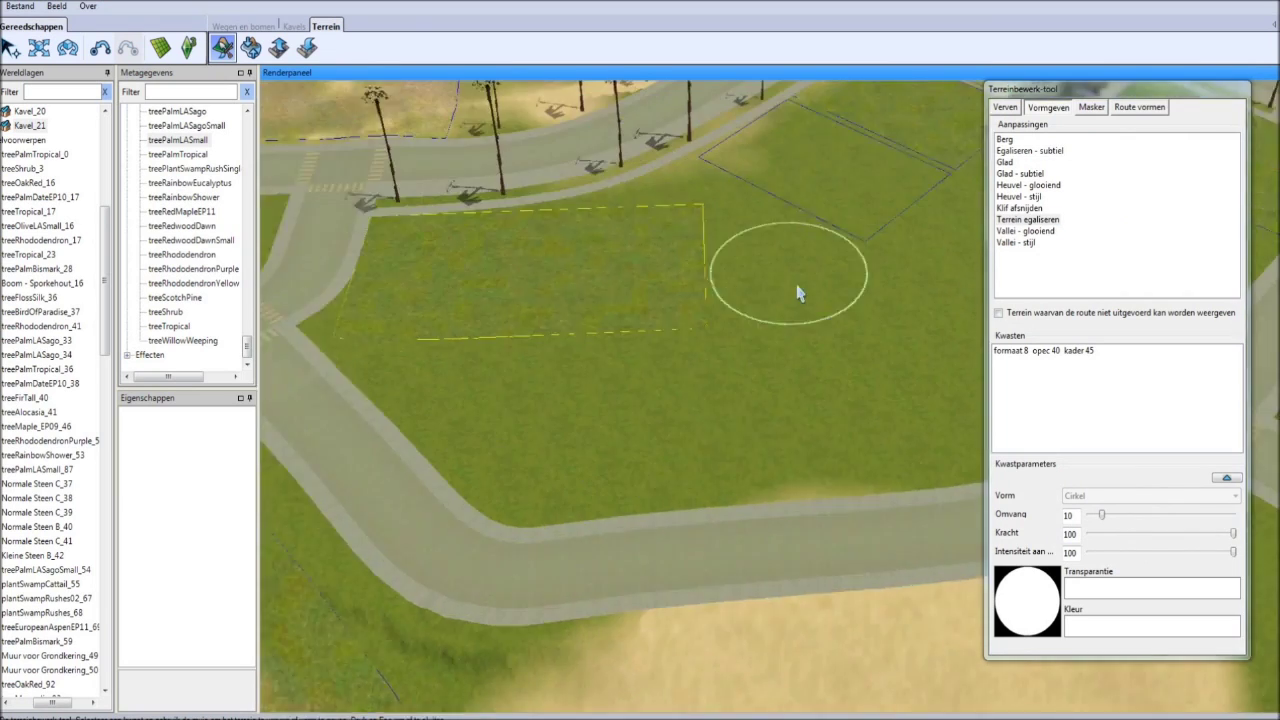
{"action": "left_click", "coordinate": [298, 26]}
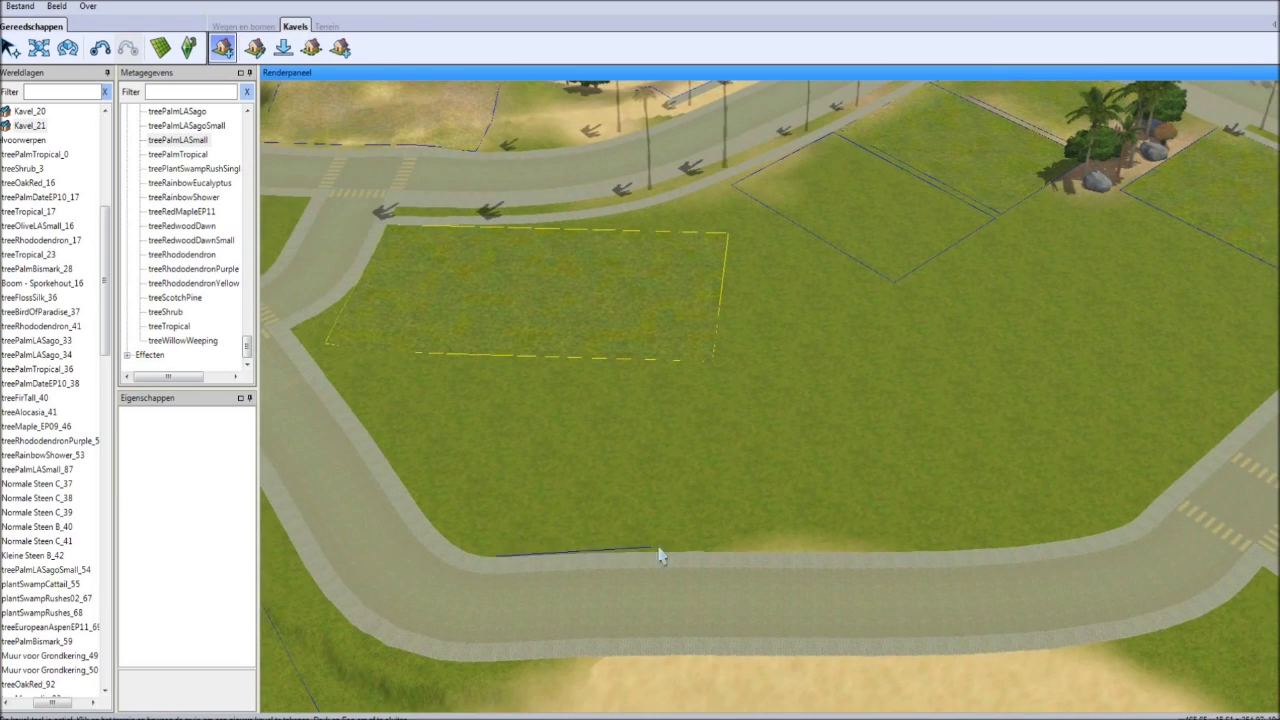
{"action": "left_click", "coordinate": [710, 383]}
{"action": "left_click", "coordinate": [640, 371]}
{"action": "left_click_drag", "start_coordinate": [720, 435], "coordinate": [721, 443]}
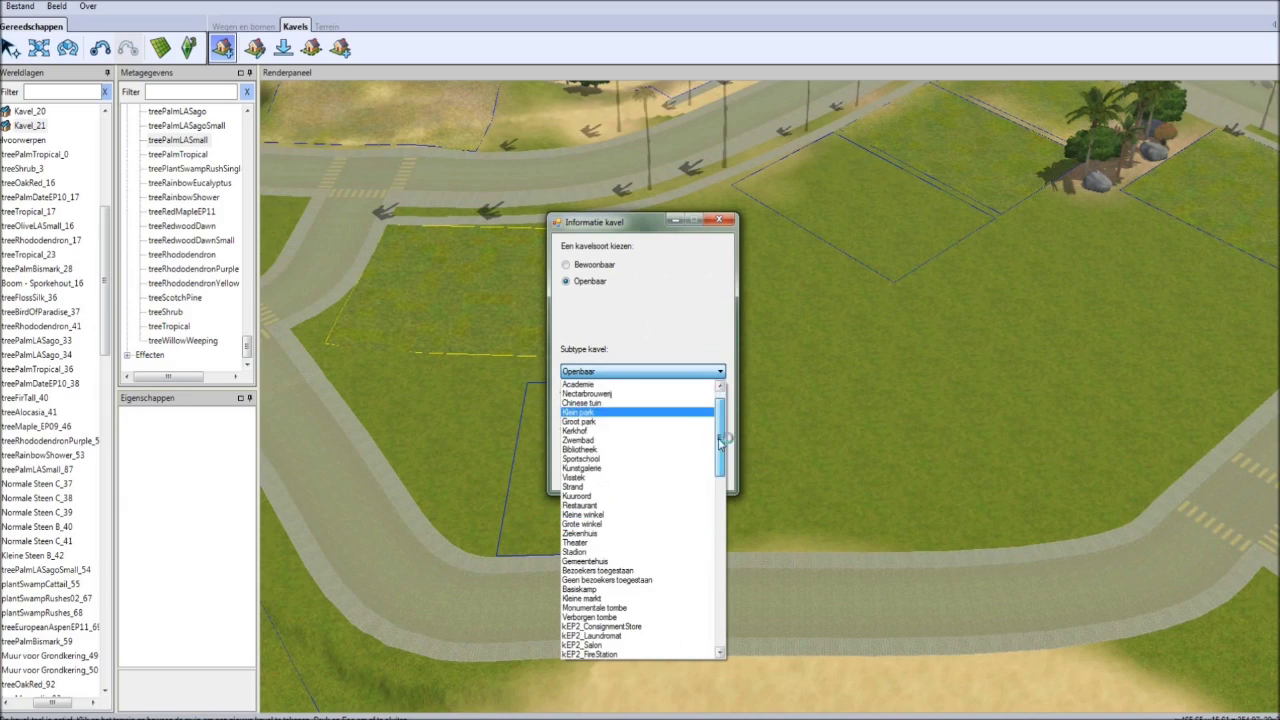
{"action": "left_click", "coordinate": [594, 469]}
{"action": "left_click", "coordinate": [700, 560]}
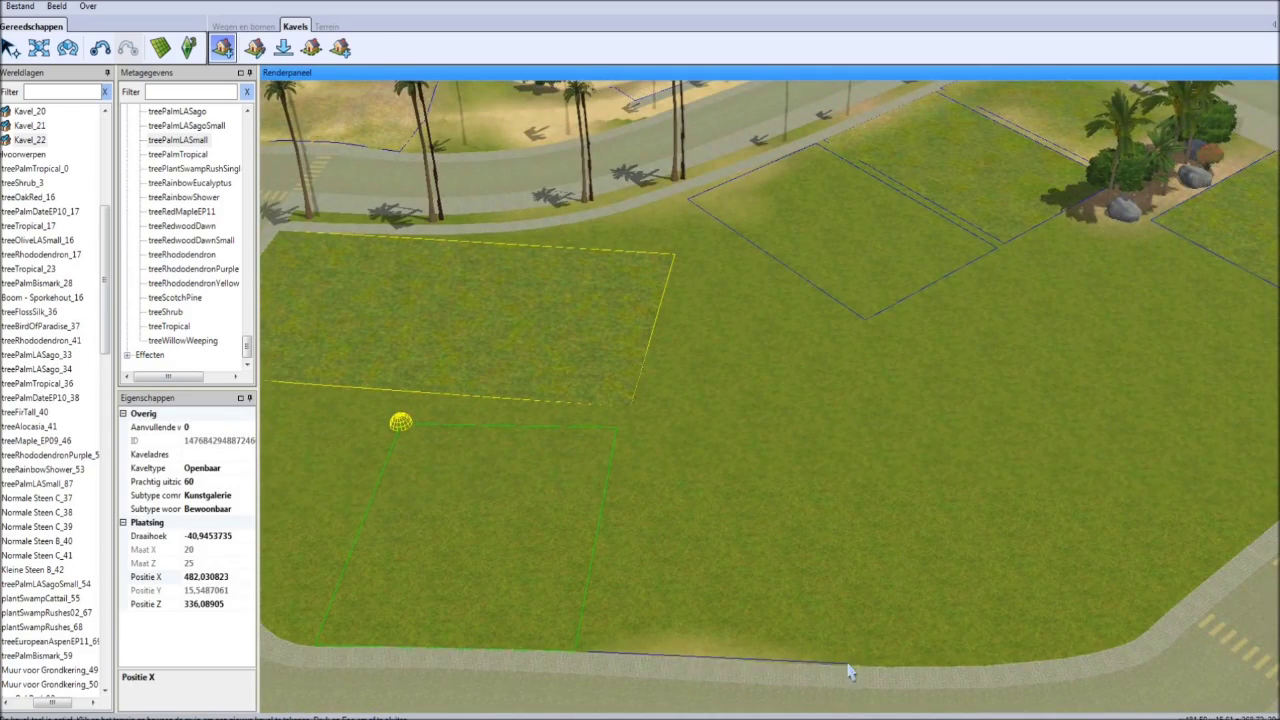
{"action": "middle_click_drag", "start_coordinate": [848, 672], "coordinate": [990, 422]}
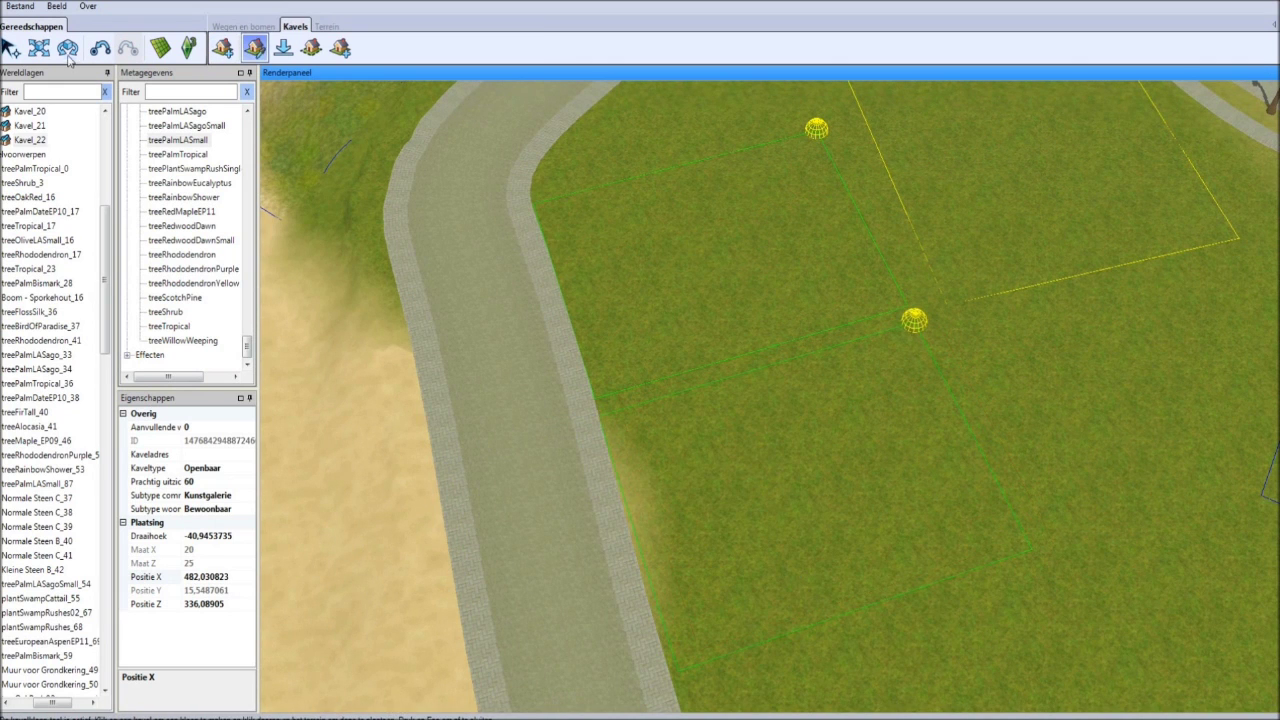
{"action": "left_click", "coordinate": [68, 54]}
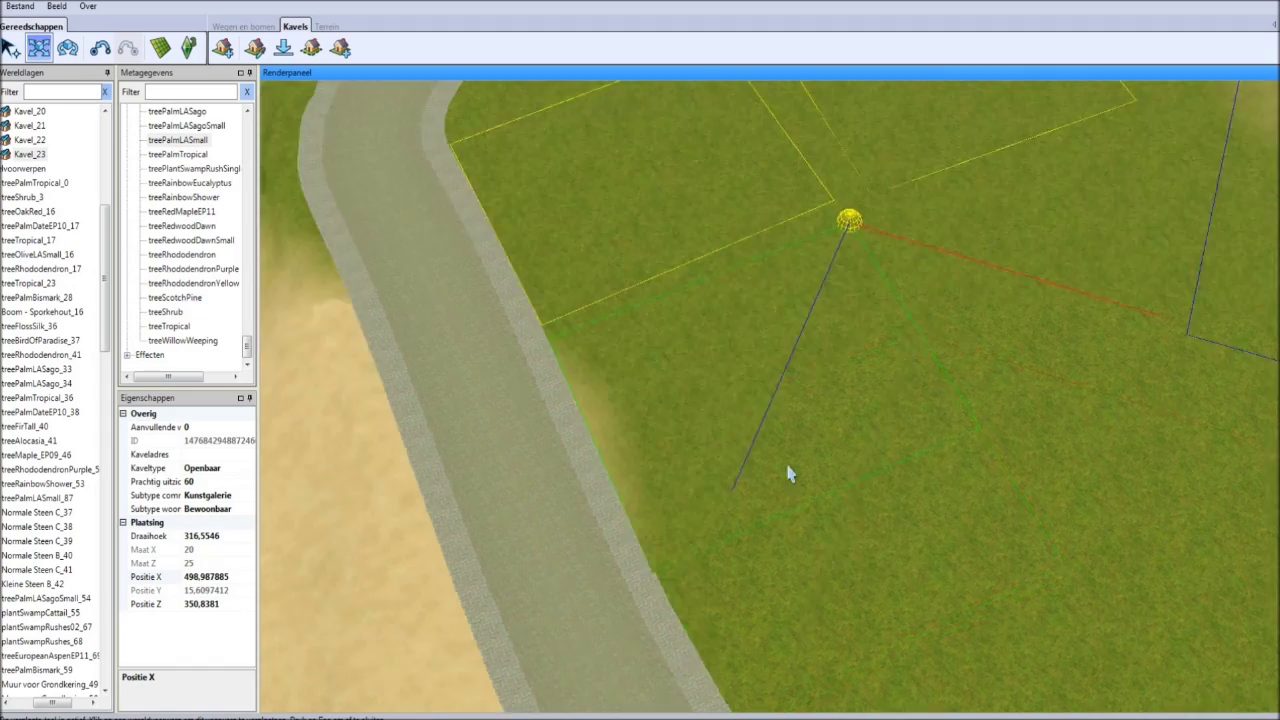
- Draw lot Kavel_24 by the road and confirm it
{"action": "scroll", "coordinate": [829, 443], "scroll_direction": "down", "scroll_amount": 5}
{"action": "scroll", "coordinate": [880, 460], "scroll_direction": "up", "scroll_amount": 3}
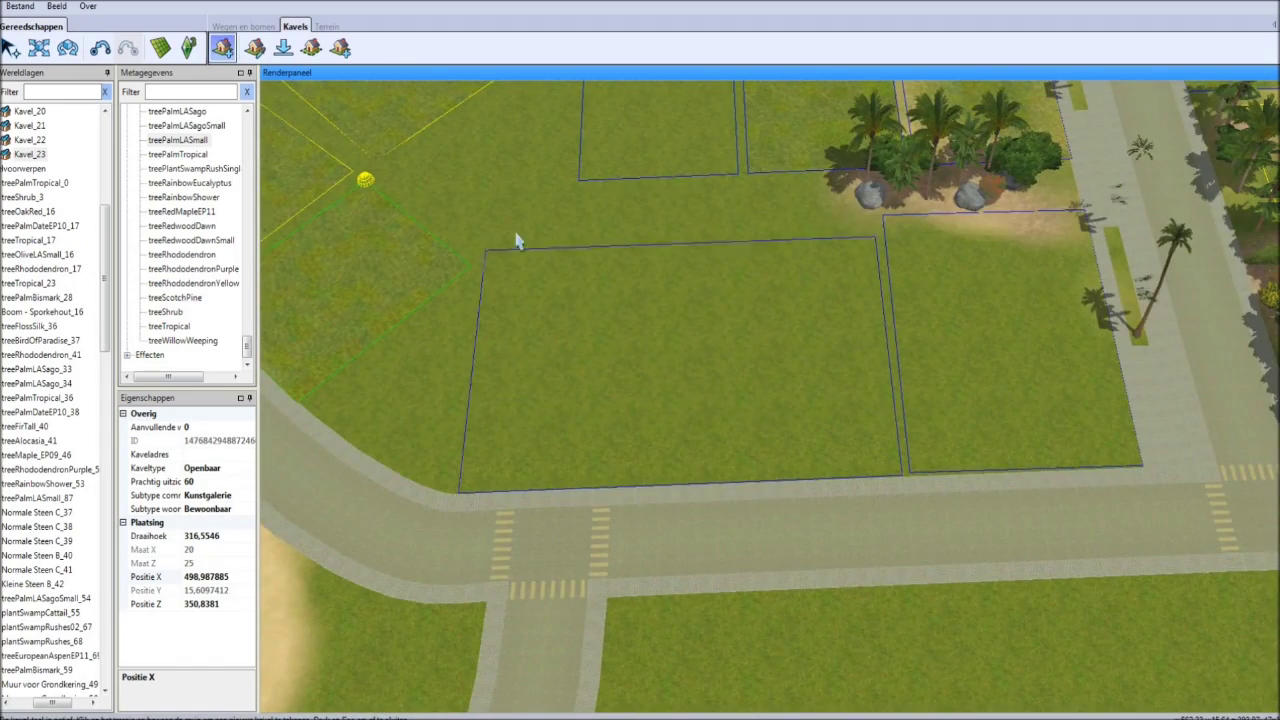
{"action": "left_click", "coordinate": [513, 234]}
{"action": "left_click", "coordinate": [714, 480]}
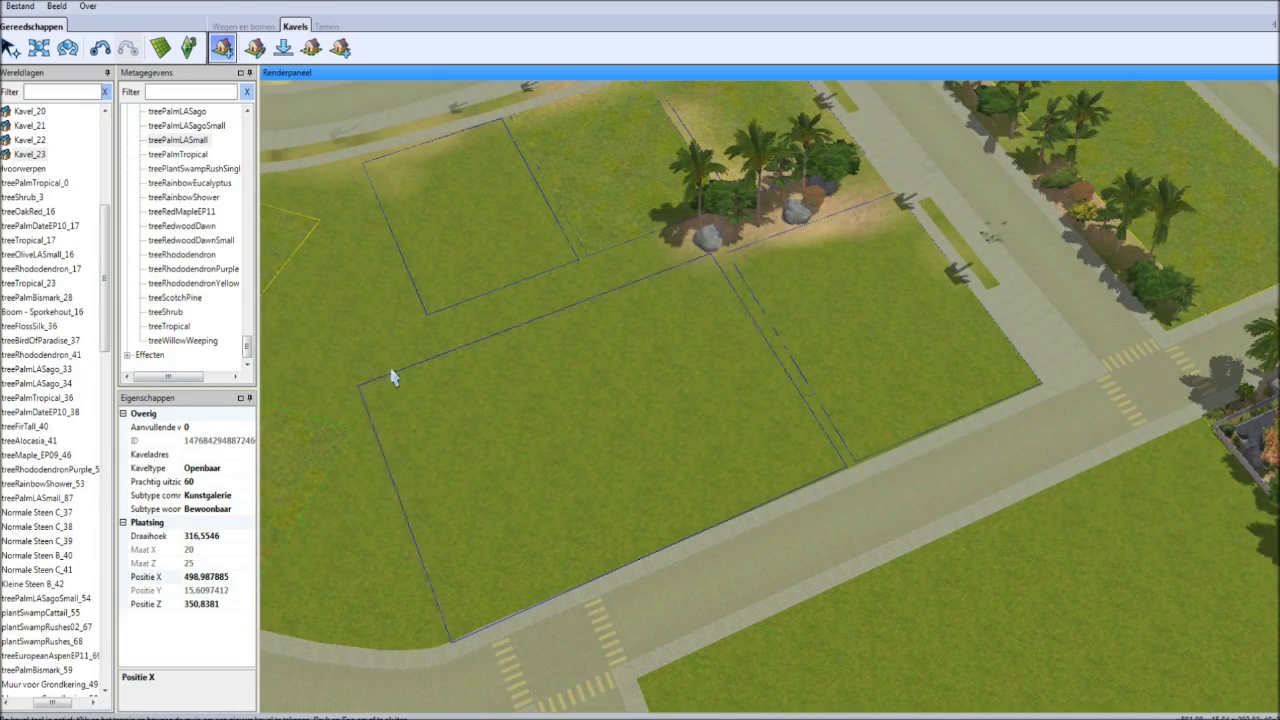
{"action": "left_click", "coordinate": [352, 393]}
{"action": "left_click", "coordinate": [706, 480]}
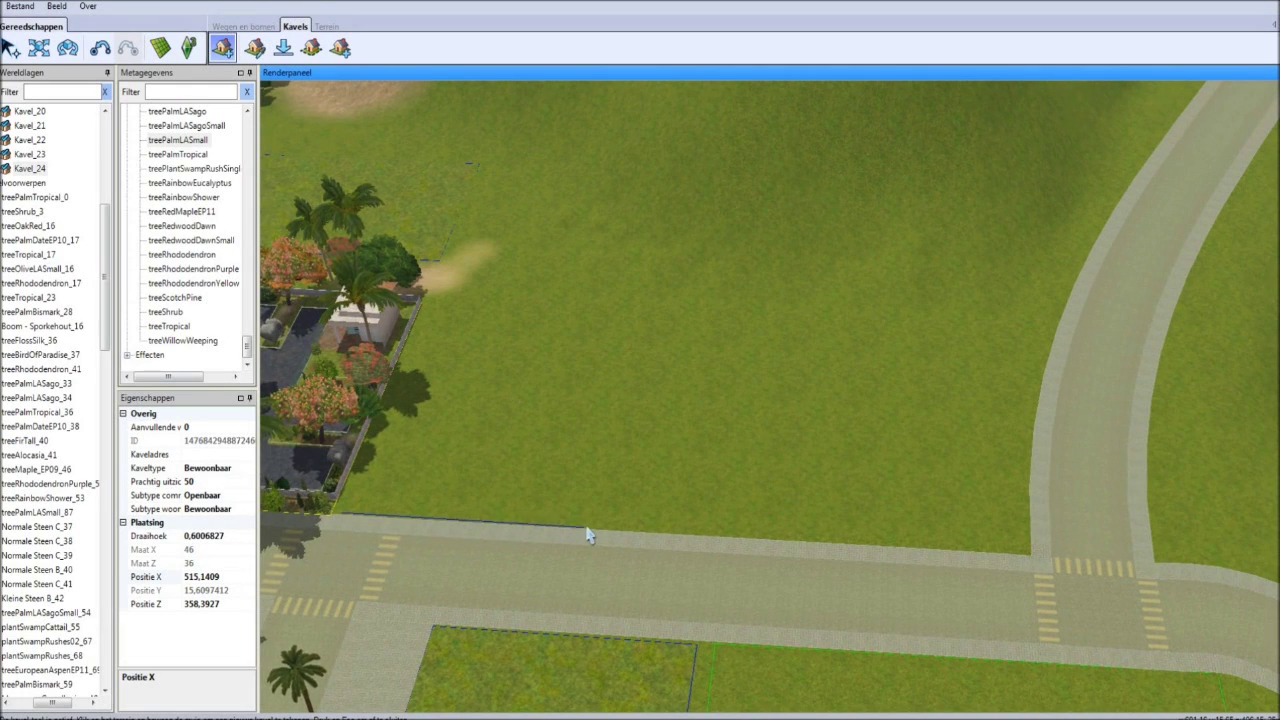
- Draw lots Kavel_25, Kavel_26 and the small Kavel_27 beside the road
{"action": "left_click", "coordinate": [643, 263]}
{"action": "left_click", "coordinate": [712, 478]}
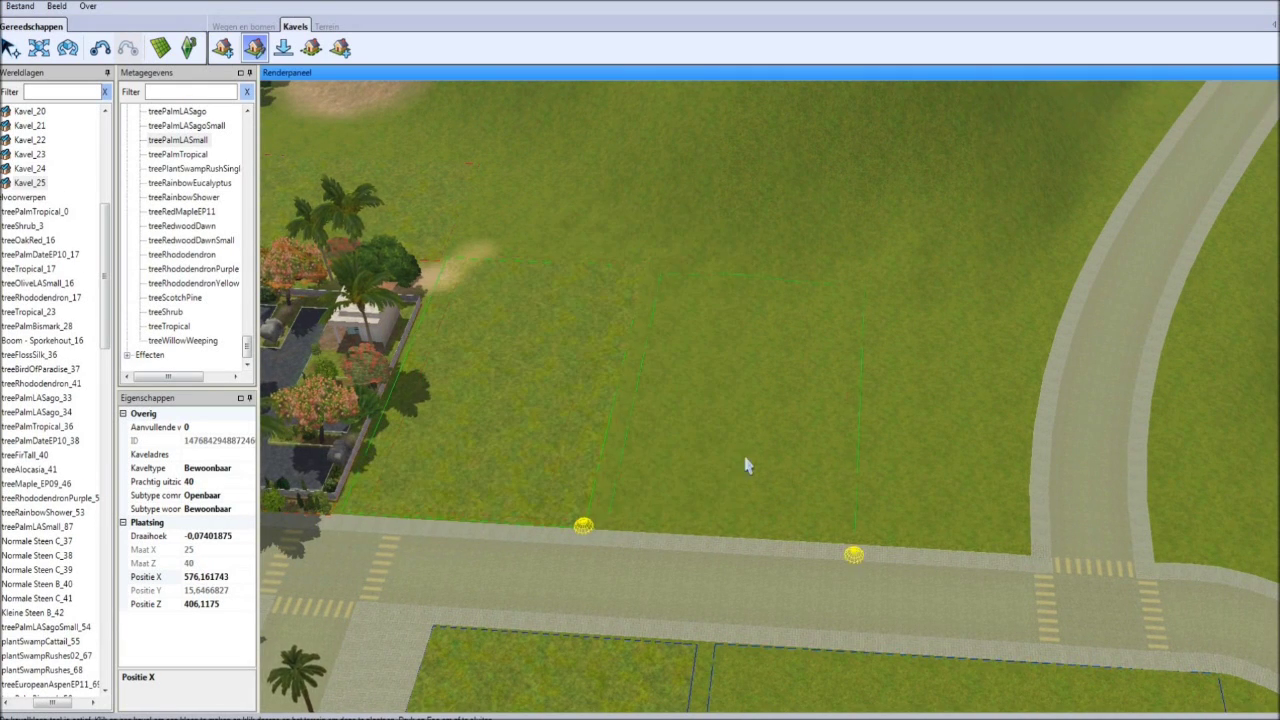
{"action": "left_click", "coordinate": [731, 454]}
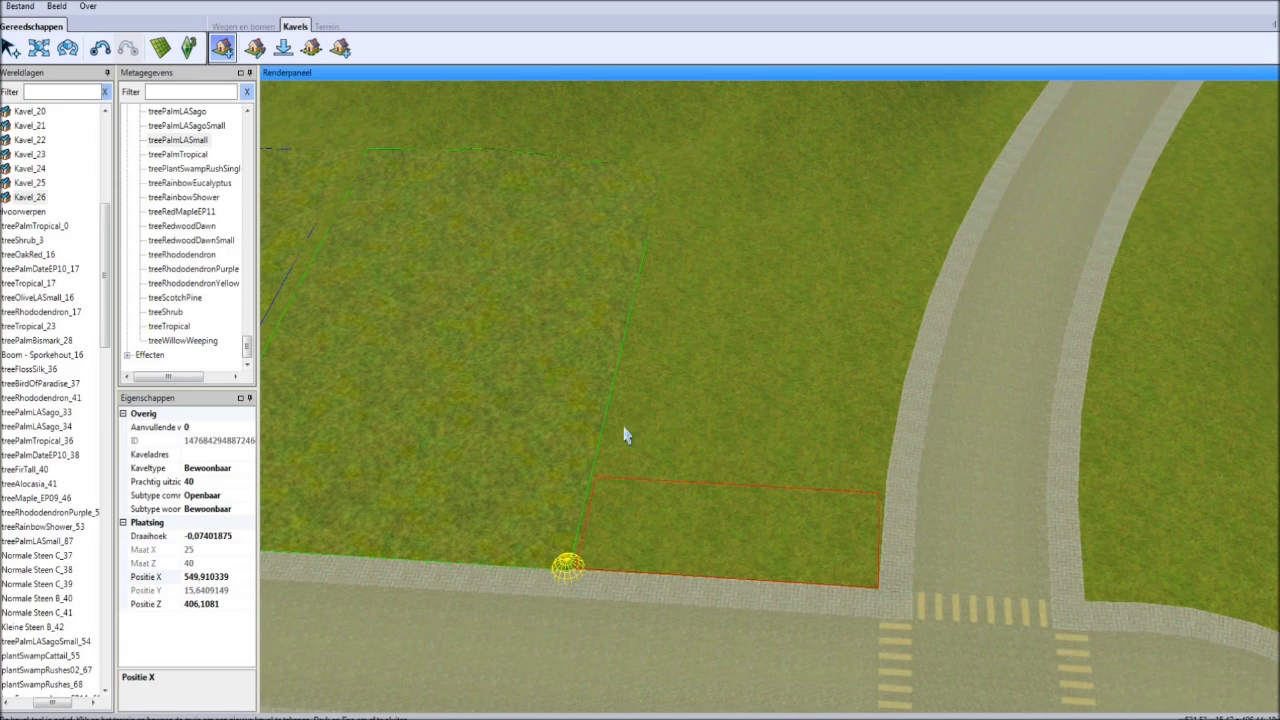
{"action": "left_click", "coordinate": [872, 403]}
{"action": "left_click", "coordinate": [709, 474]}
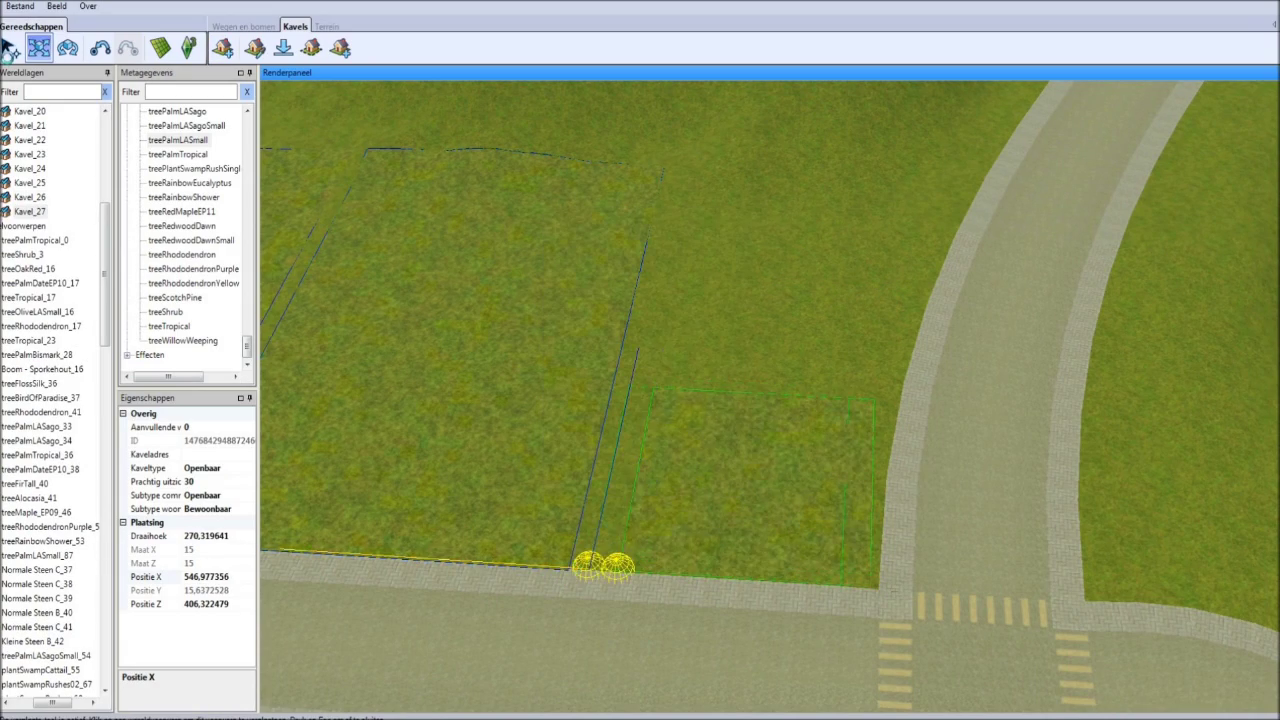
{"action": "left_click", "coordinate": [9, 47]}
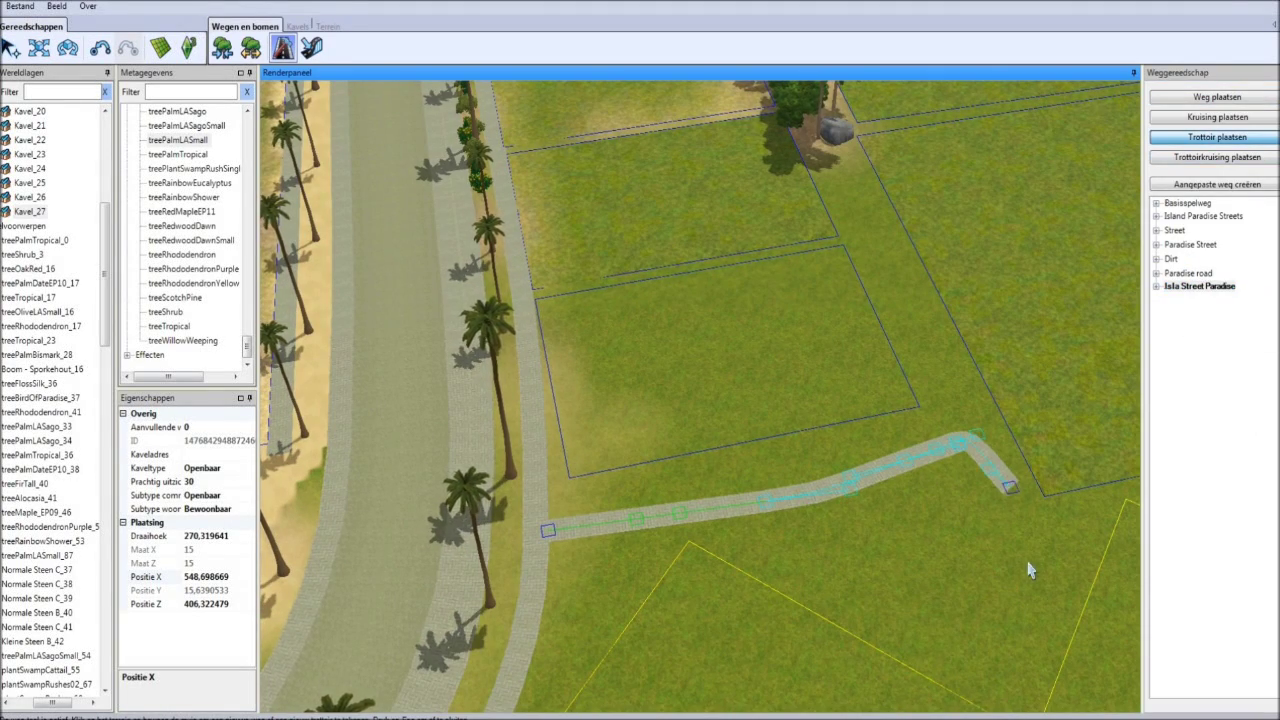
- Draw a sidewalk loop between the lots, then delete it
{"action": "left_click", "coordinate": [9, 47]}
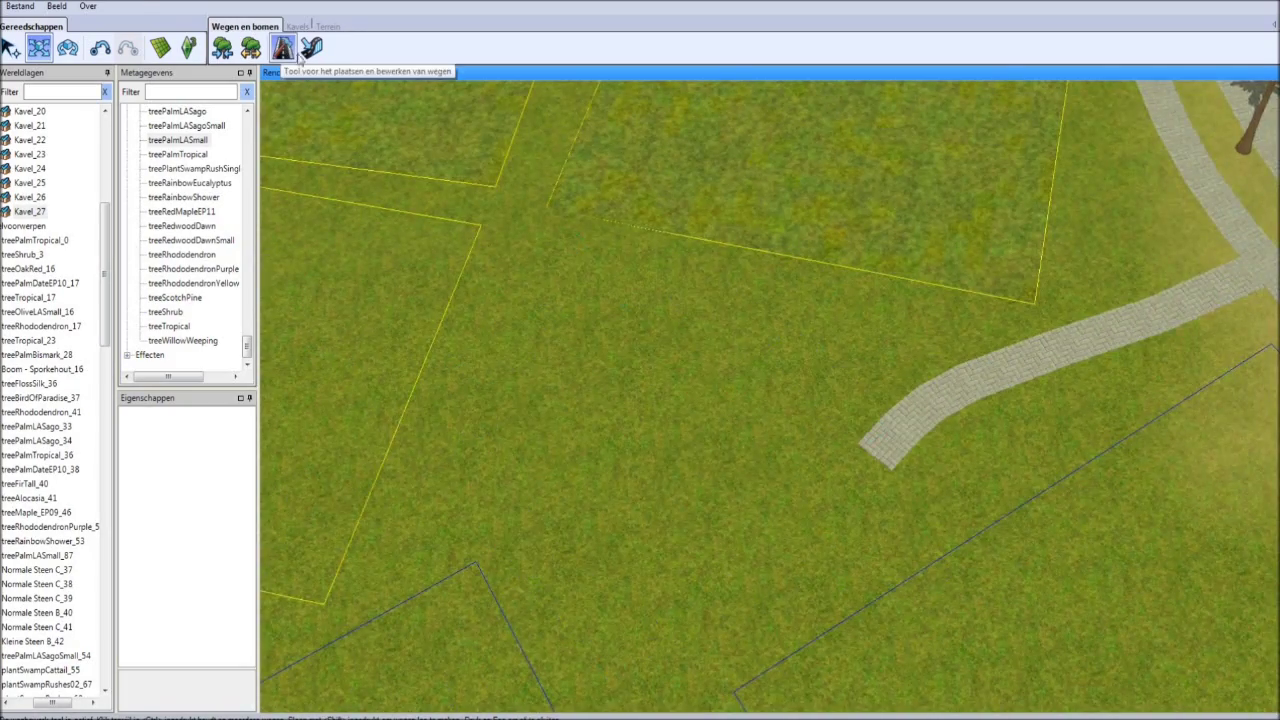
{"action": "left_click", "coordinate": [283, 47]}
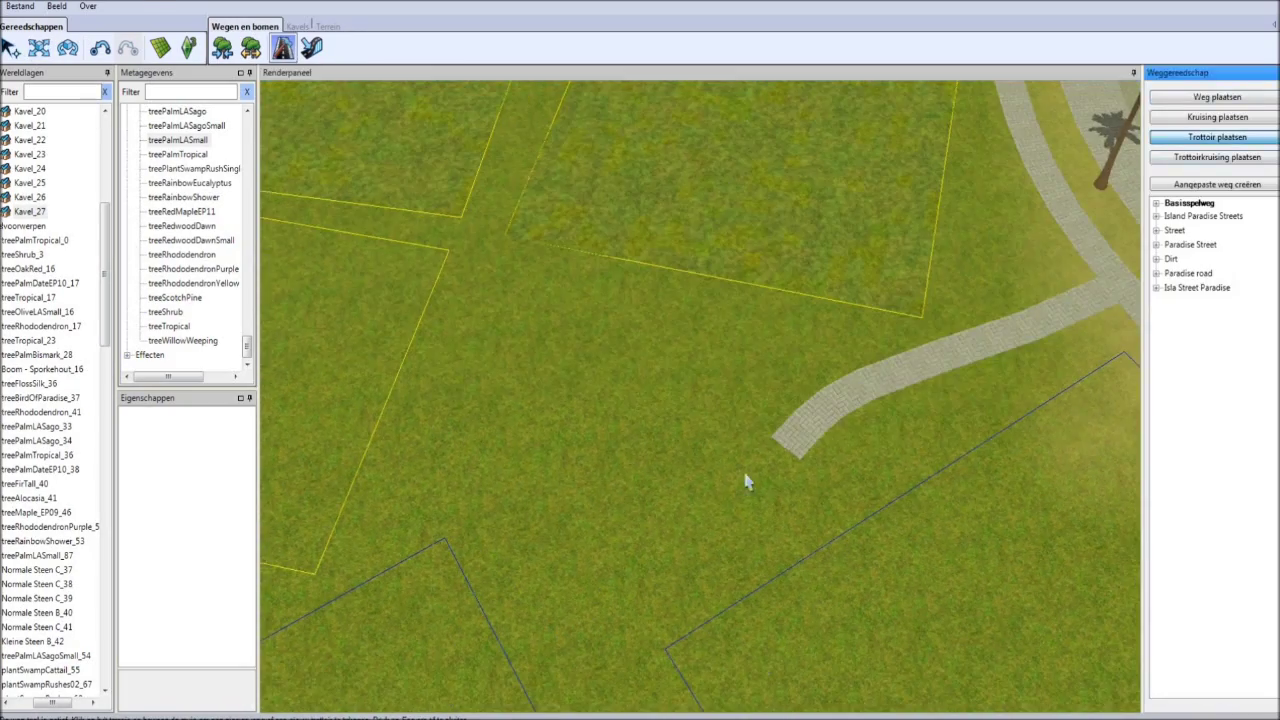
{"action": "left_click", "coordinate": [745, 482]}
{"action": "left_click", "coordinate": [560, 590]}
{"action": "left_click", "coordinate": [780, 443]}
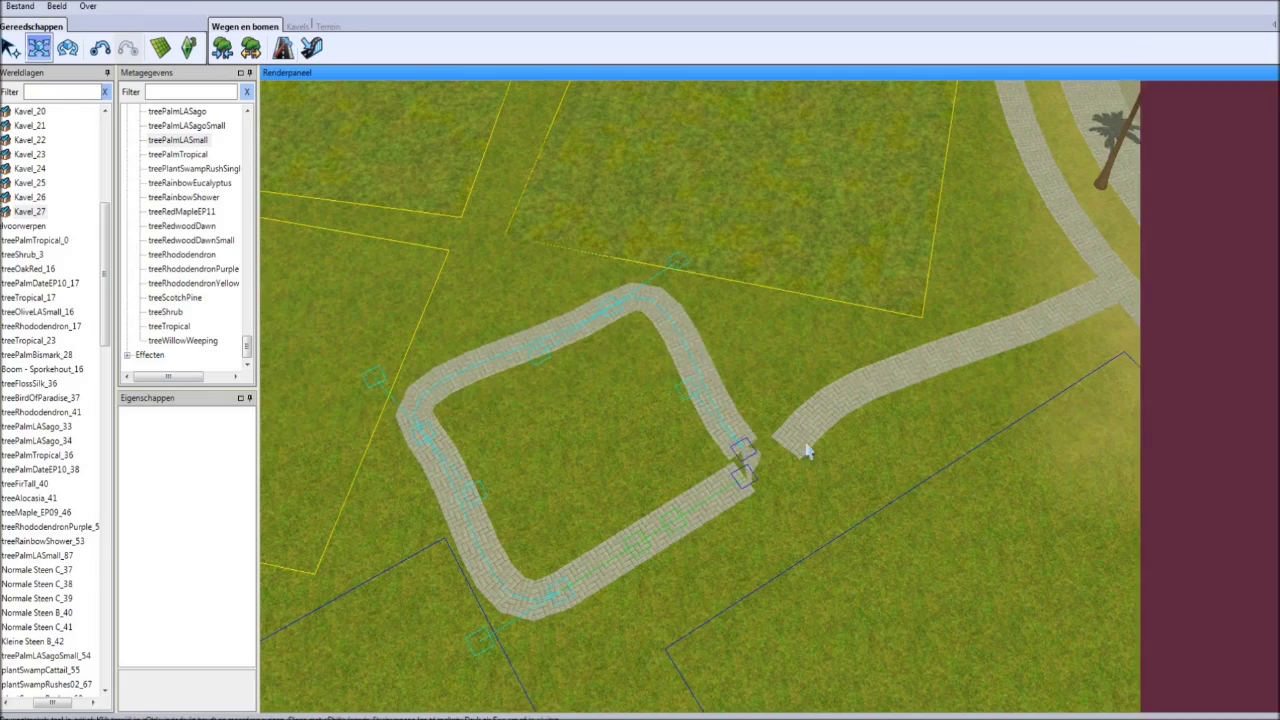
{"action": "scroll", "coordinate": [543, 443], "scroll_direction": "up", "scroll_amount": 3}
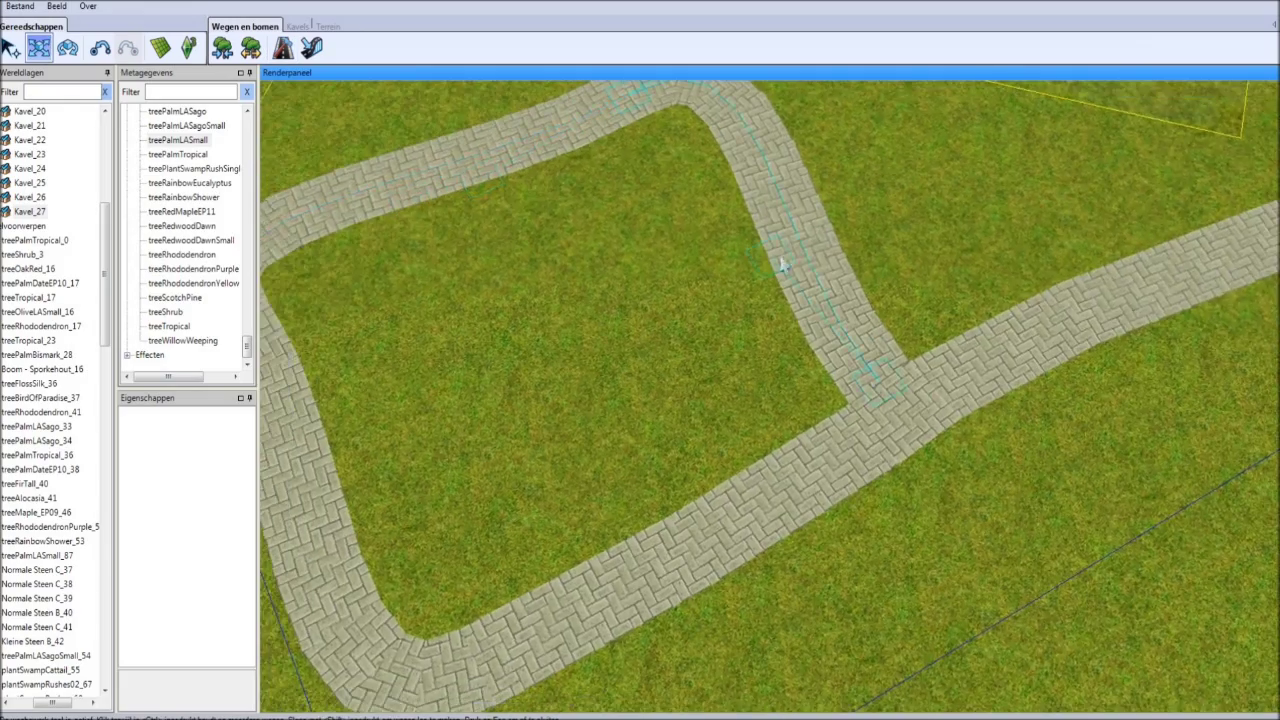
{"action": "scroll", "coordinate": [803, 357], "scroll_direction": "down", "scroll_amount": 3}
{"action": "scroll", "coordinate": [587, 562], "scroll_direction": "down", "scroll_amount": 2}
{"action": "key", "text": "Delete"}
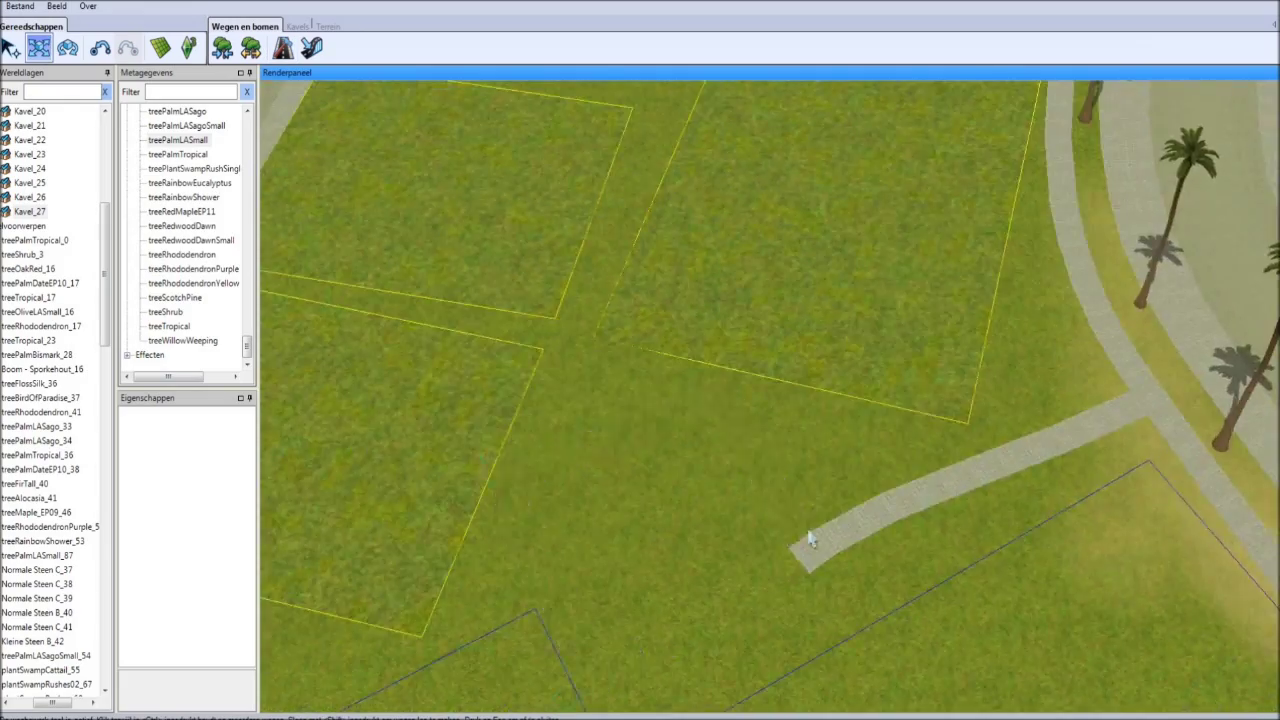
{"action": "scroll", "coordinate": [683, 537], "scroll_direction": "up", "scroll_amount": 2}
- Lay a bent sidewalk piece extending to meet the existing path
{"action": "left_click", "coordinate": [727, 530]}
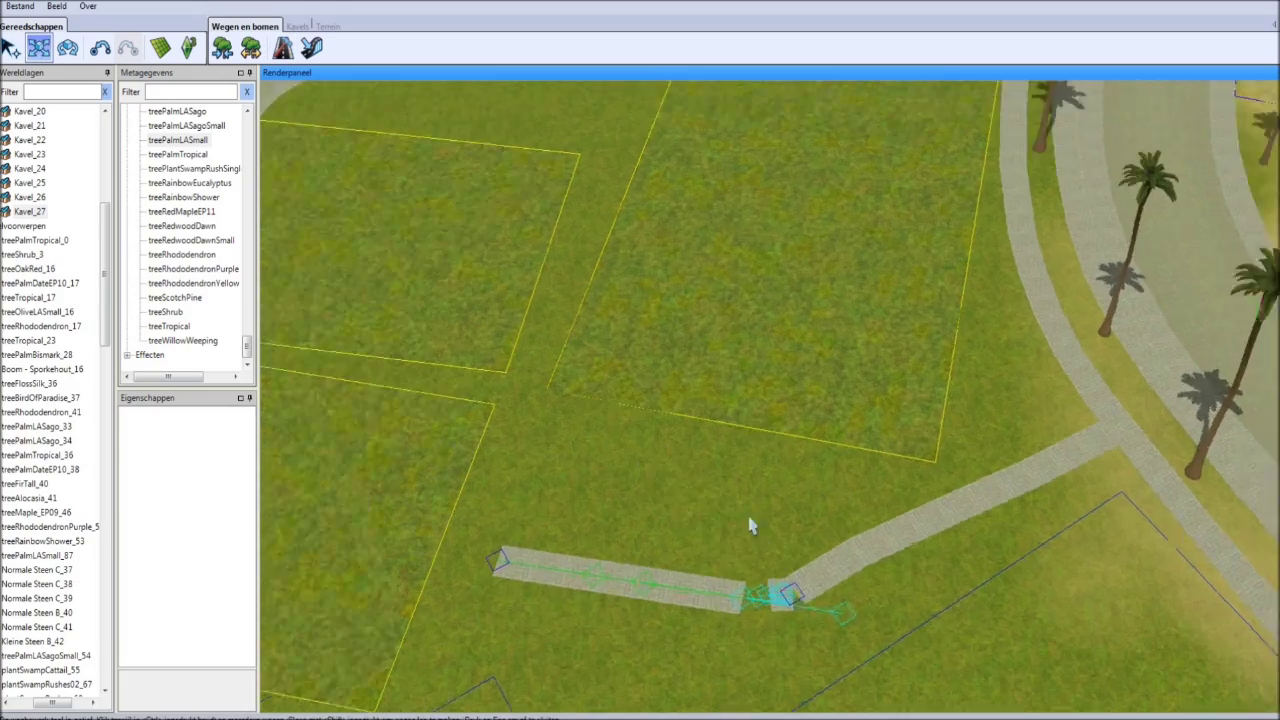
{"action": "scroll", "coordinate": [880, 470], "scroll_direction": "up", "scroll_amount": 2}
{"action": "scroll", "coordinate": [702, 518], "scroll_direction": "down", "scroll_amount": 2}
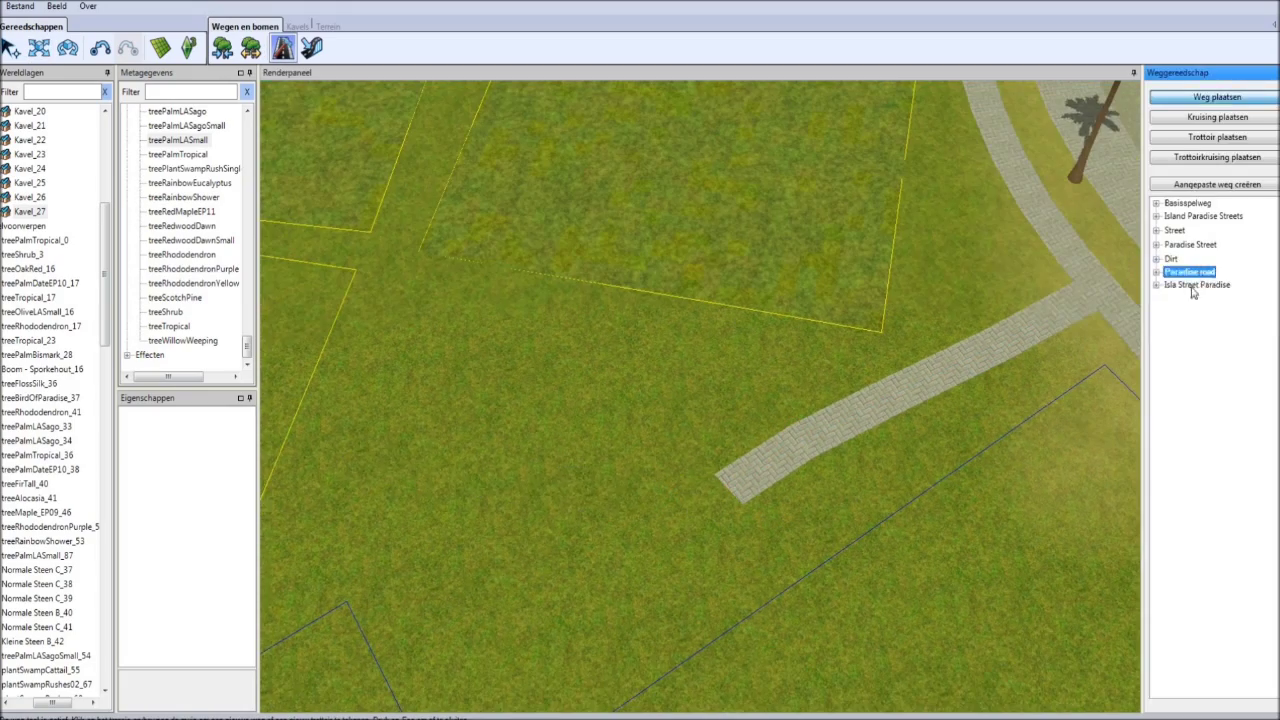
{"action": "left_click_drag", "start_coordinate": [694, 506], "coordinate": [723, 486]}
{"action": "scroll", "coordinate": [727, 567], "scroll_direction": "up", "scroll_amount": 2}
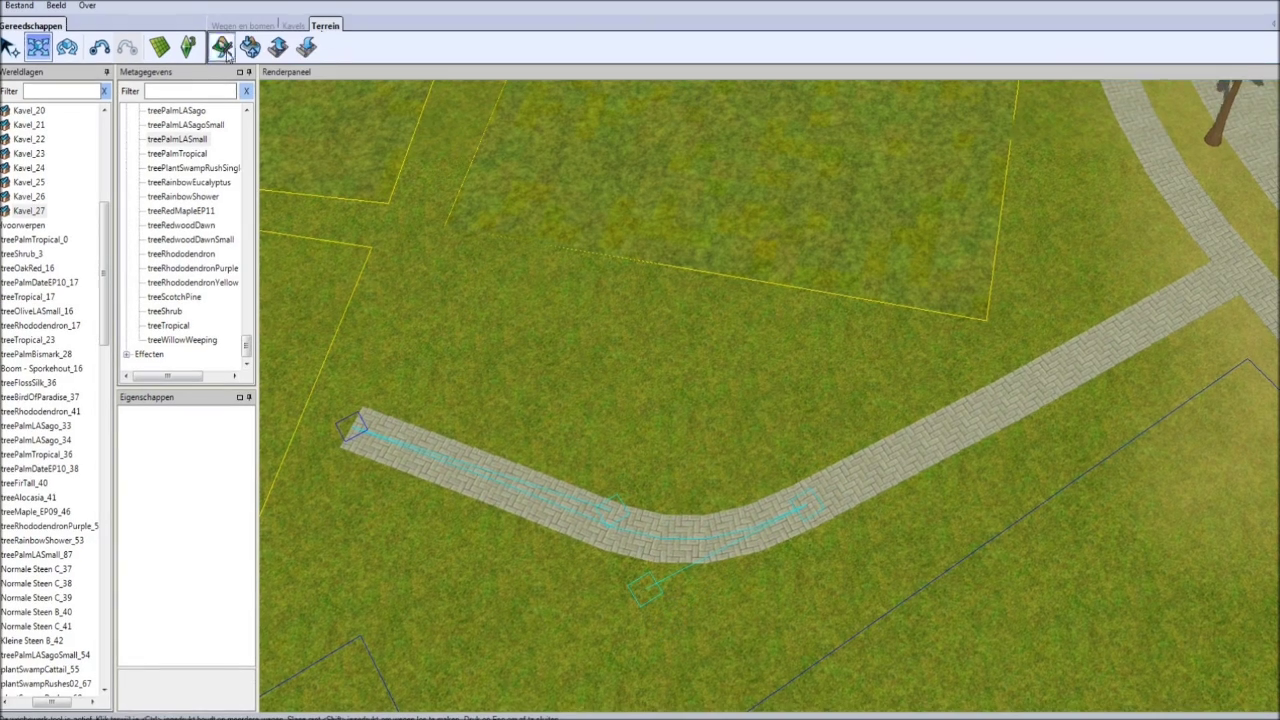
{"action": "left_click", "coordinate": [222, 47]}
- Paint sandy patches onto the grass around and between the lots
{"action": "left_click_drag", "start_coordinate": [560, 440], "coordinate": [571, 474]}
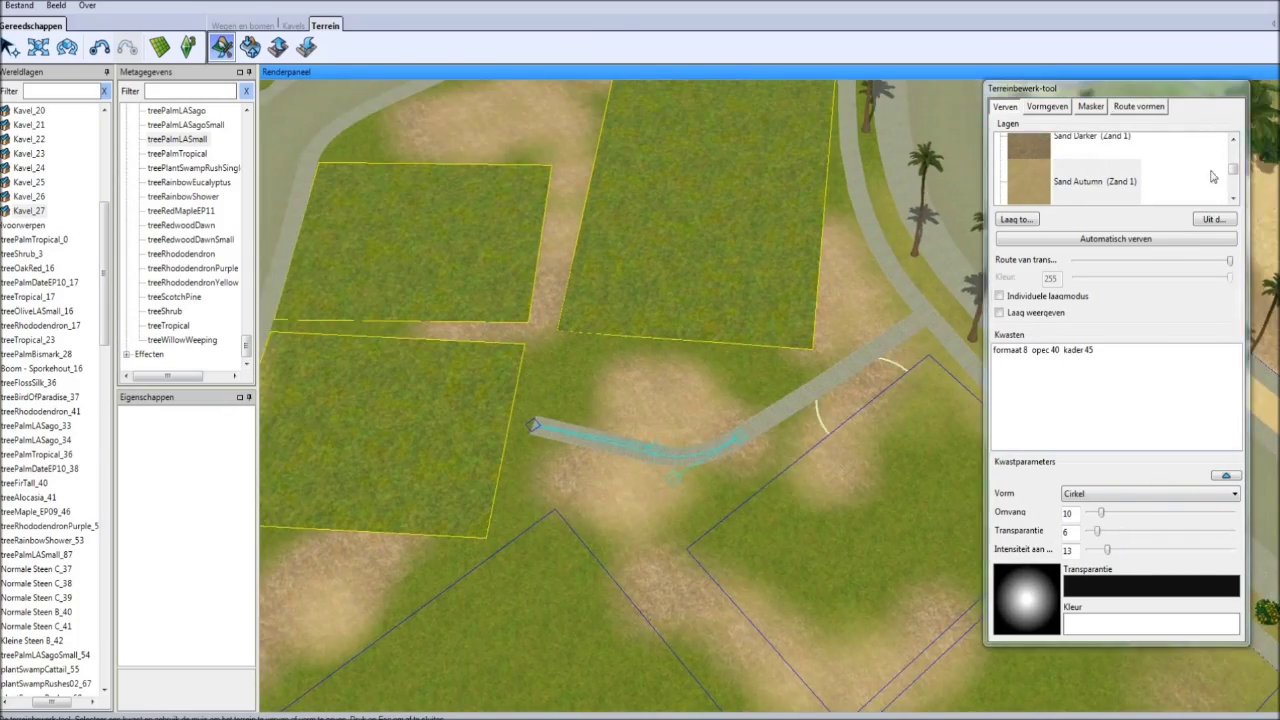
{"action": "left_click", "coordinate": [642, 432]}
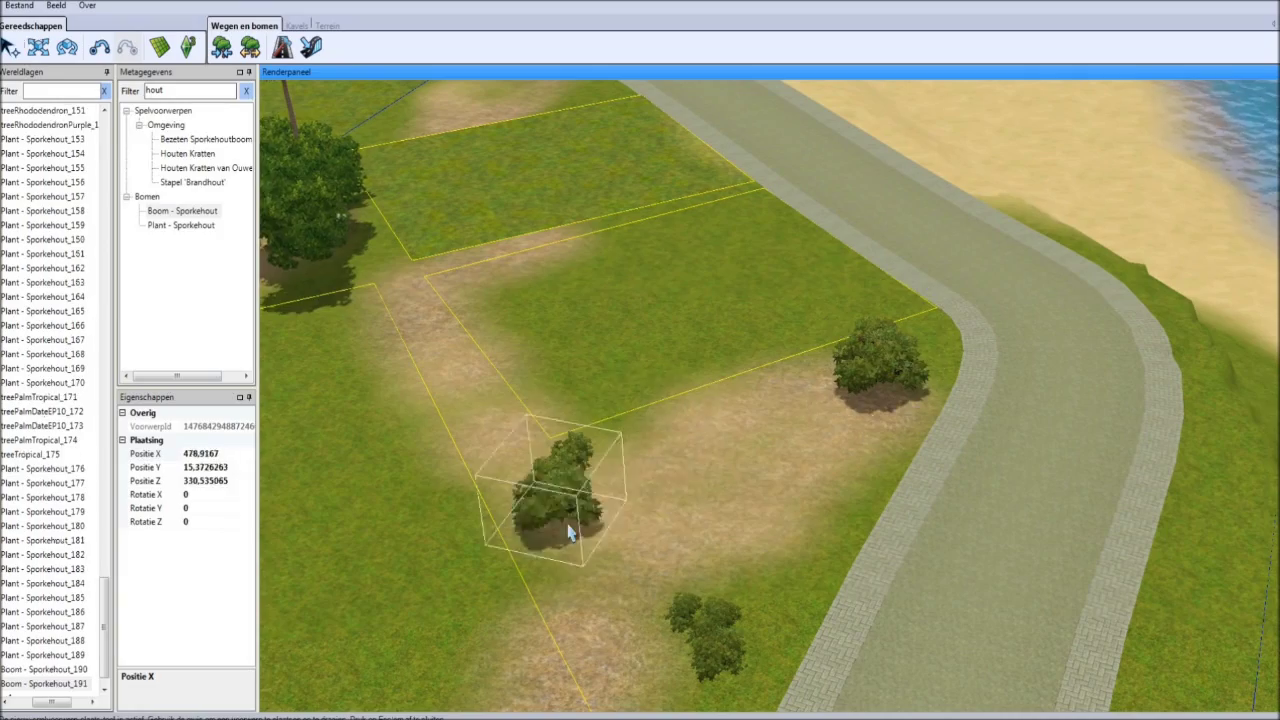
- Plant tropical palms among the lots and select the date palm
{"action": "left_click", "coordinate": [172, 326]}
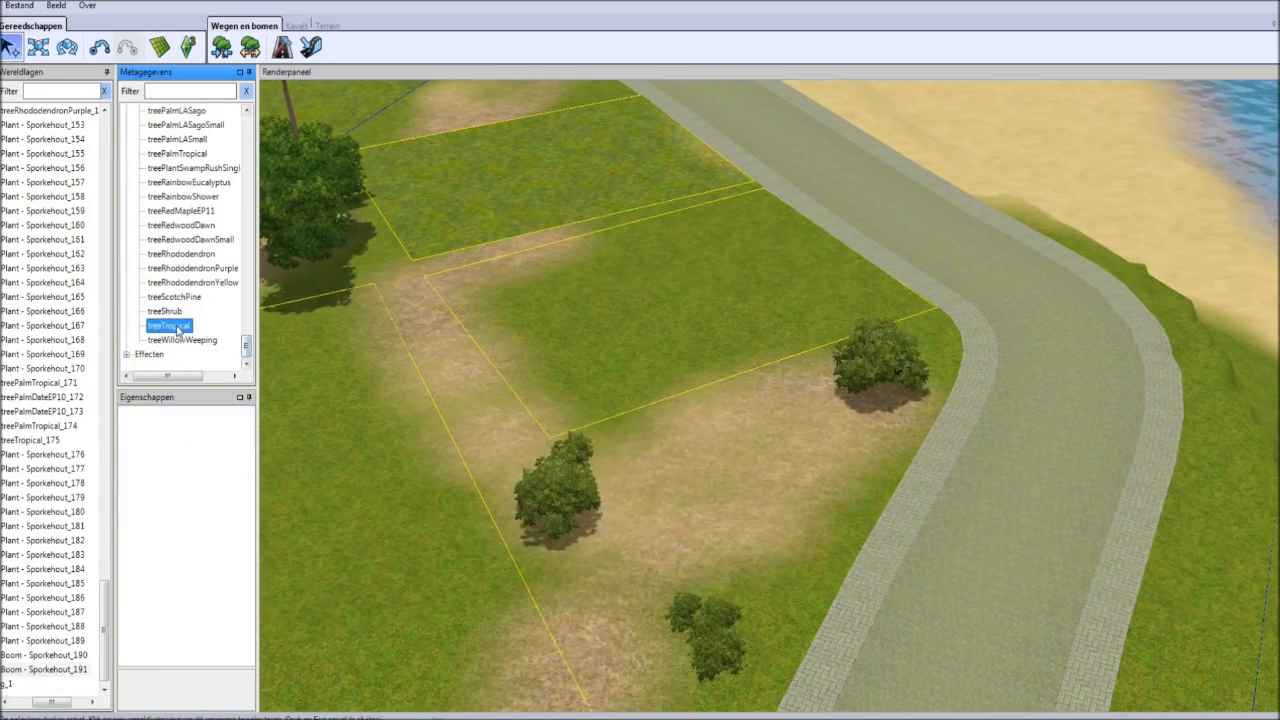
{"action": "left_click", "coordinate": [177, 153]}
{"action": "left_click", "coordinate": [605, 470]}
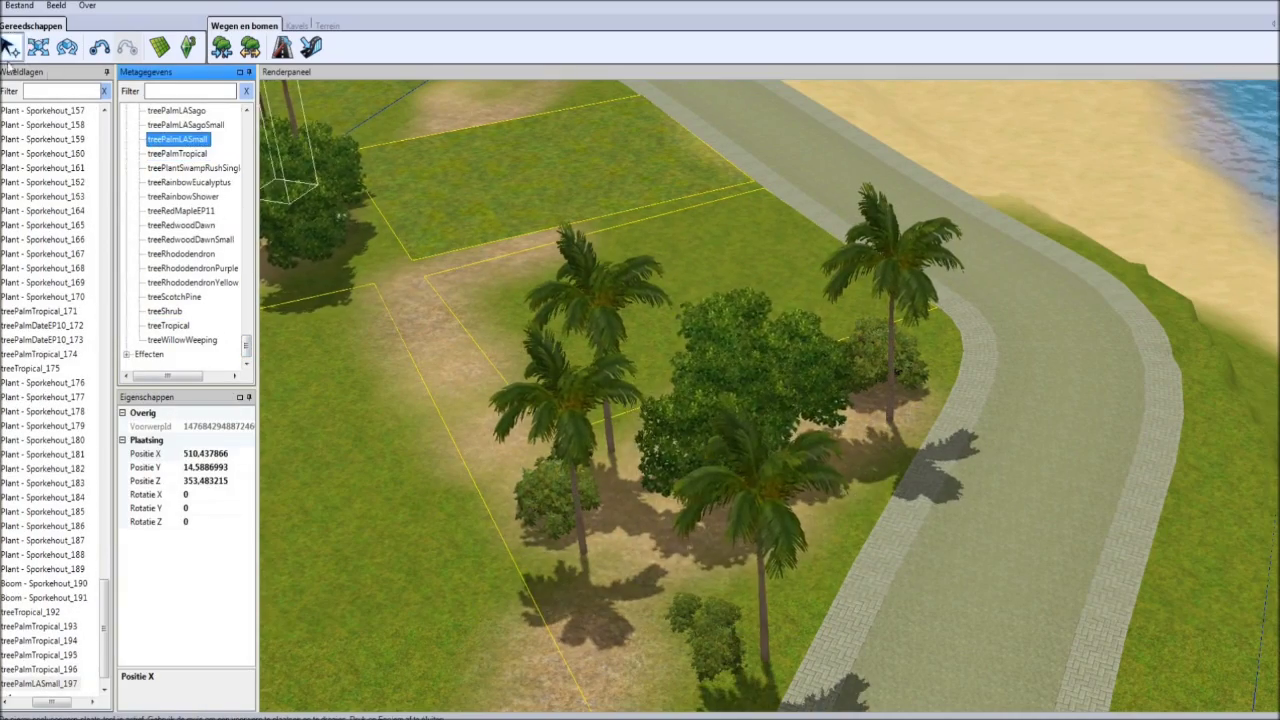
{"action": "scroll", "coordinate": [180, 200], "scroll_direction": "up", "scroll_amount": 2}
{"action": "left_click", "coordinate": [180, 153]}
{"action": "type", "text": "hout"}
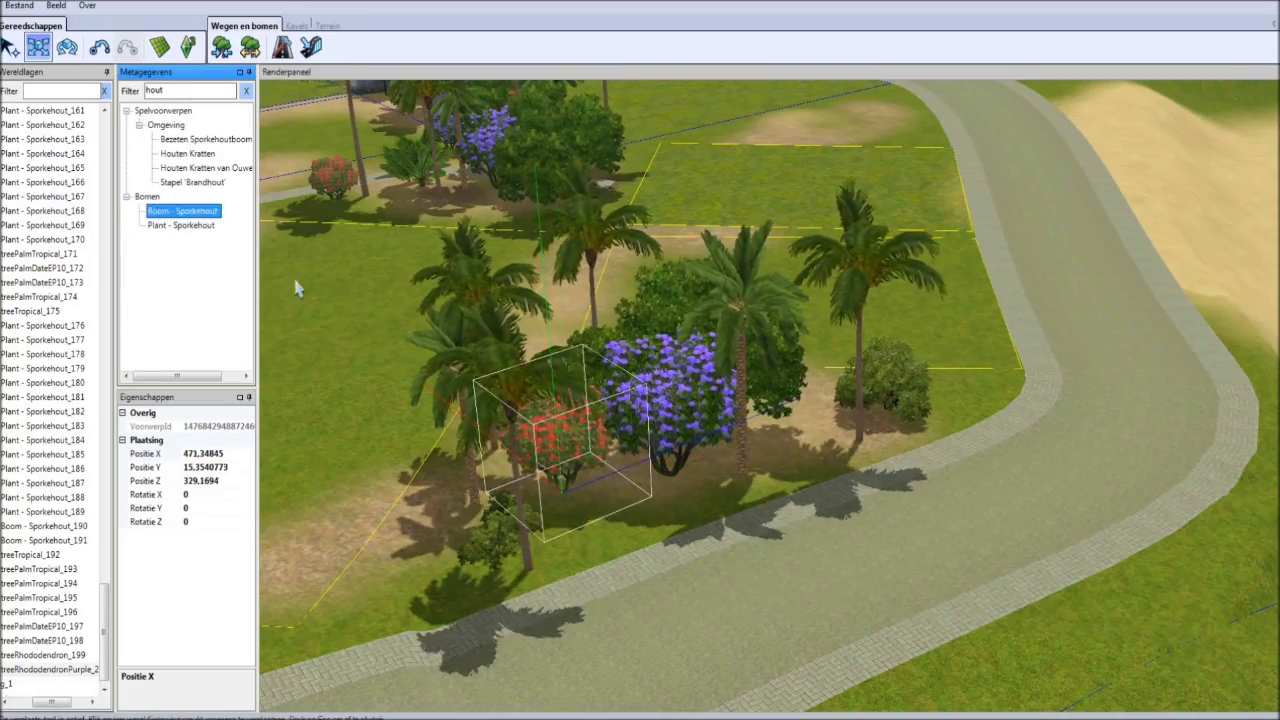
{"action": "key", "text": "Escape"}
{"action": "key", "text": "Down"}
{"action": "key", "text": "Down"}
{"action": "key", "text": "Down"}
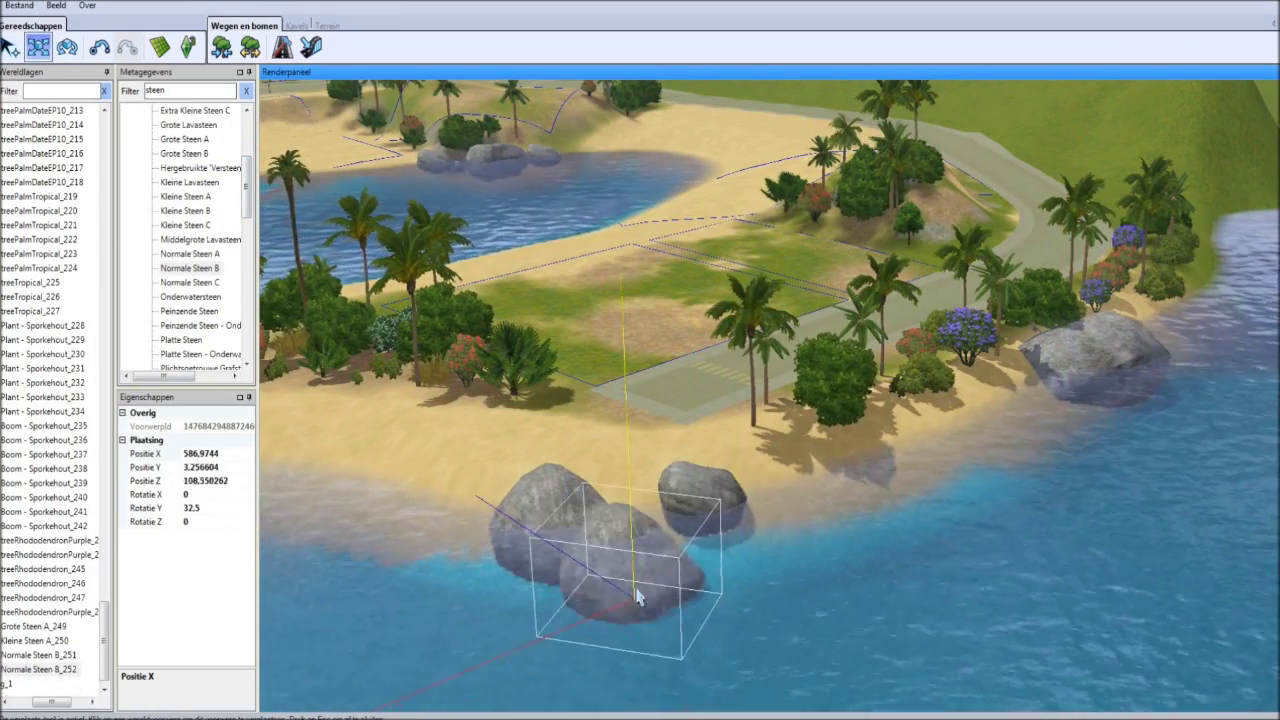
- Rotate the boulder in the water to a new angle
{"action": "key", "text": "e"}
{"action": "left_click_drag", "start_coordinate": [820, 634], "coordinate": [843, 551]}
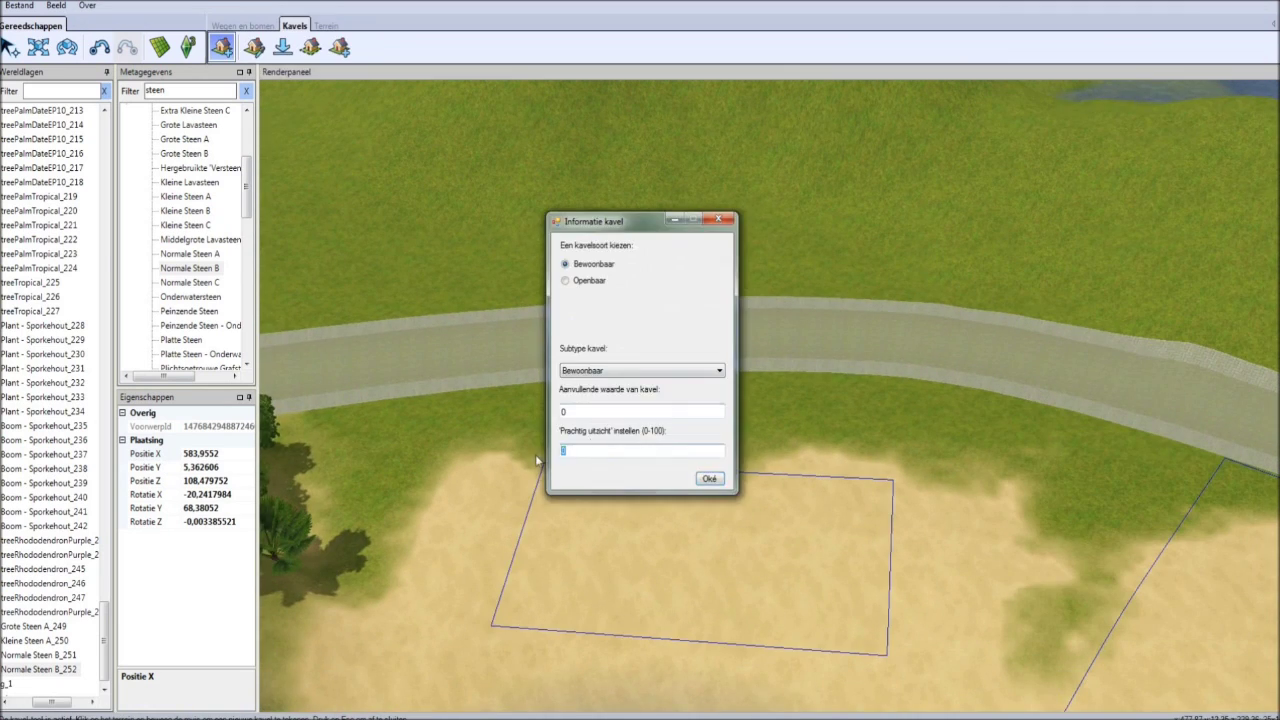
{"action": "left_click", "coordinate": [283, 46]}
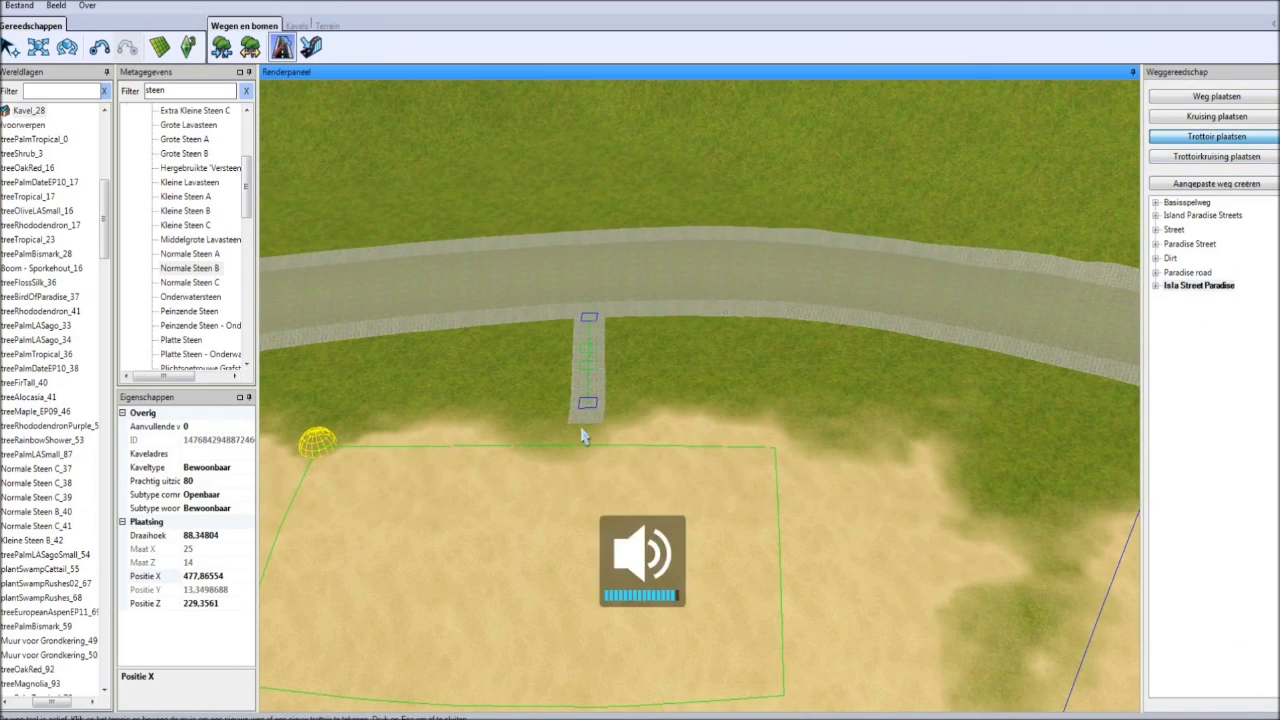